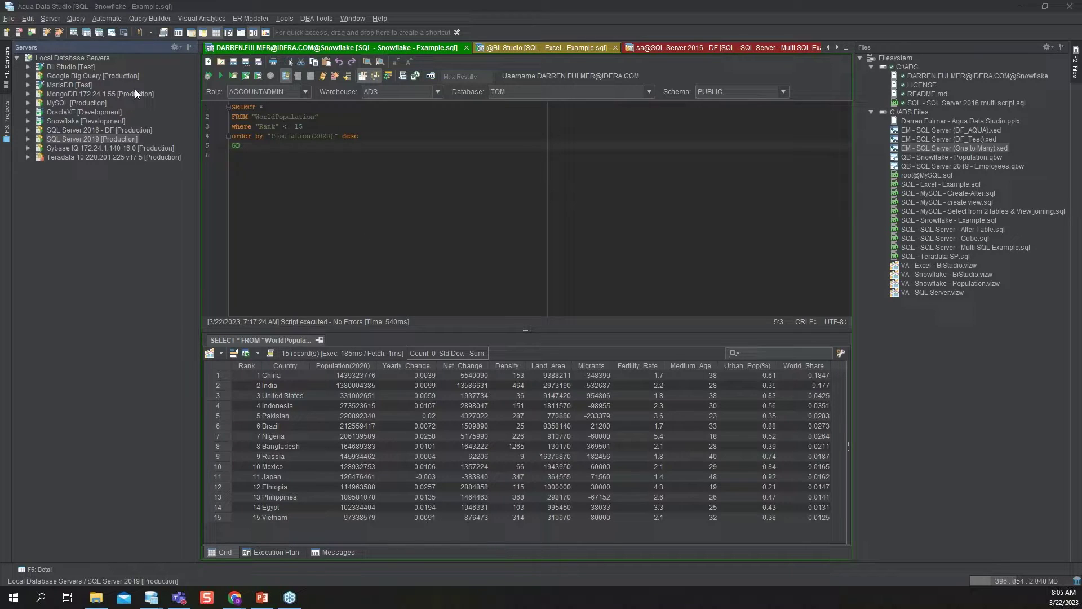
Hide and restore the Servers panel, and view its docking, floating and move options
{"action": "left_click", "coordinate": [191, 48]}
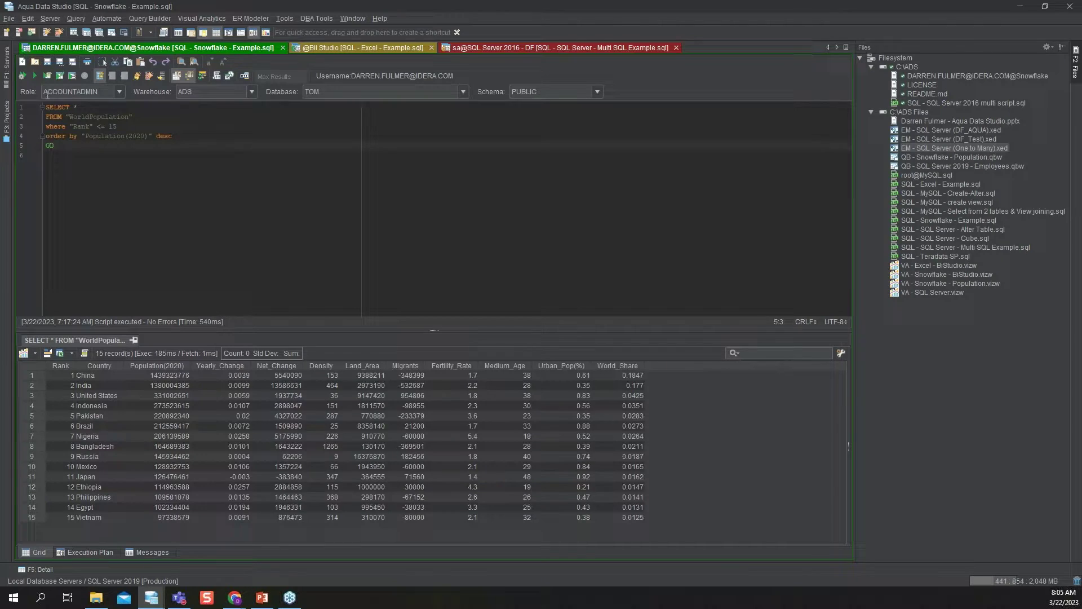
{"action": "left_click", "coordinate": [8, 69]}
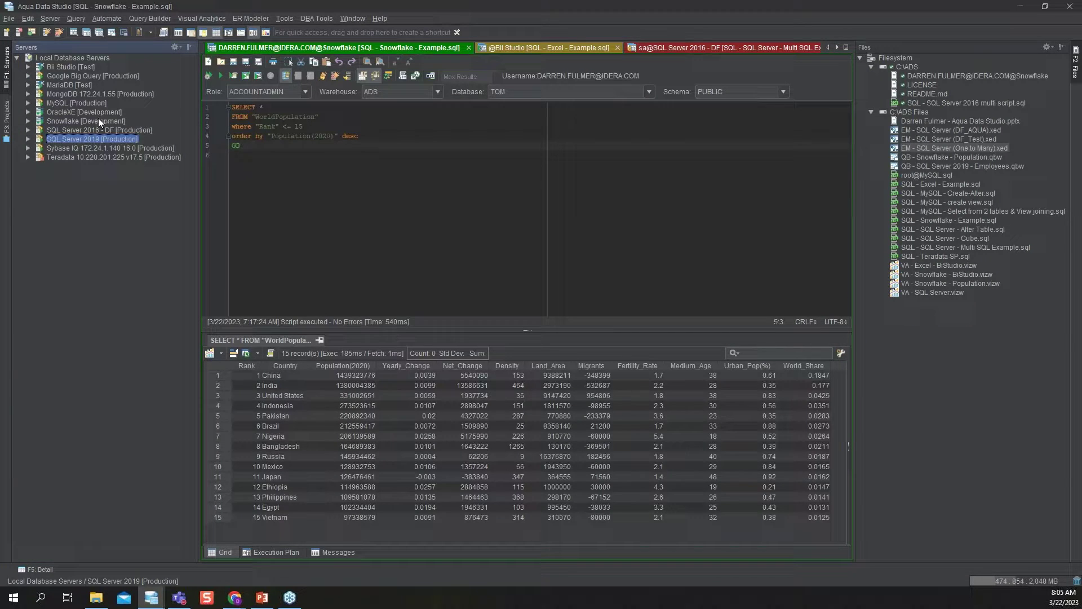
{"action": "left_click", "coordinate": [173, 49]}
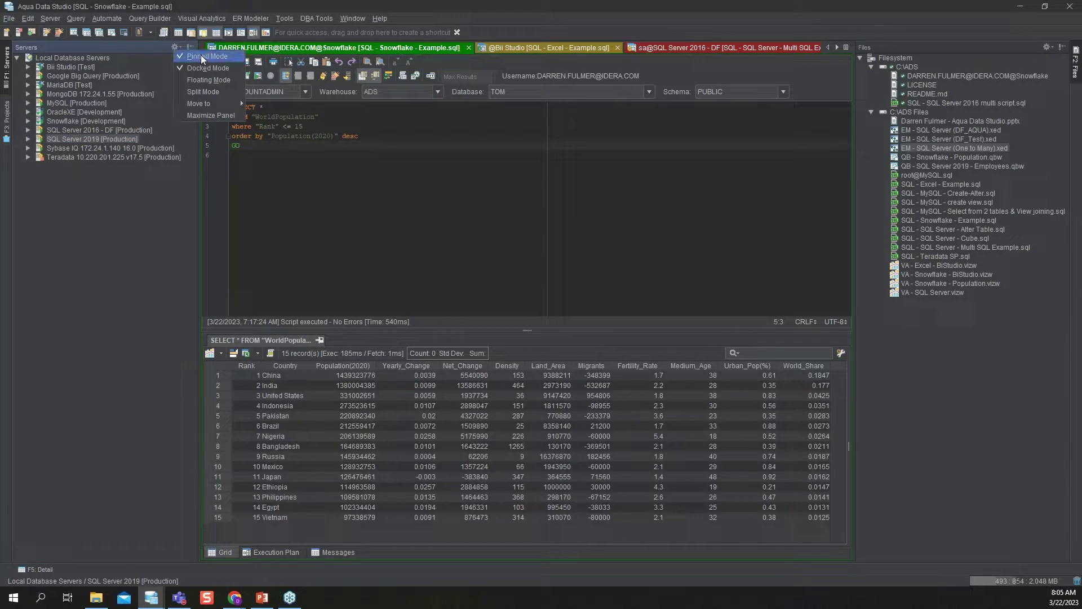
{"action": "mouse_move", "coordinate": [203, 107]}
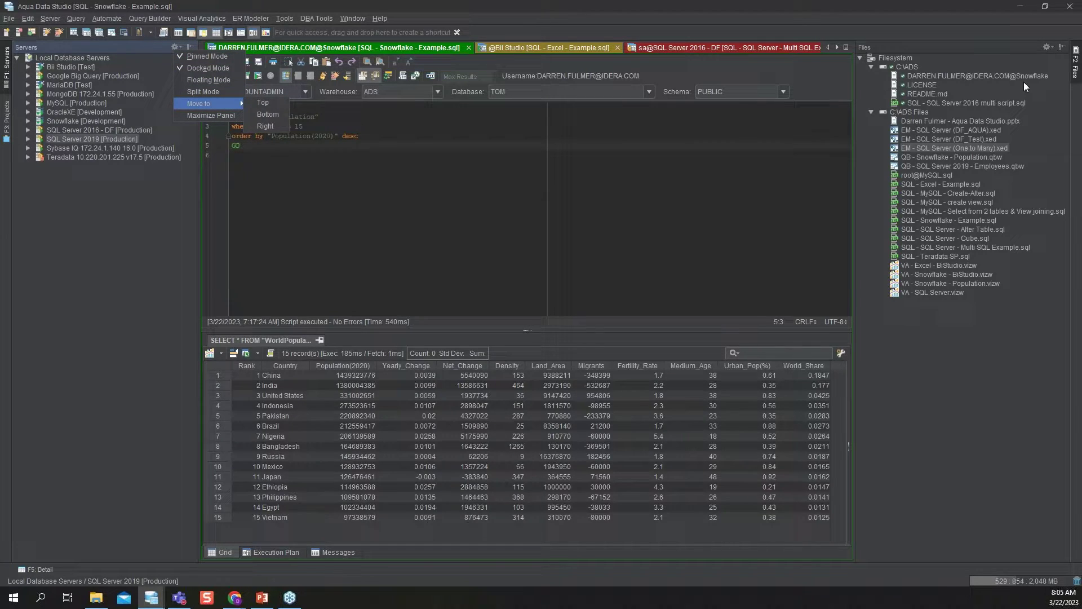
{"action": "left_click", "coordinate": [867, 14]}
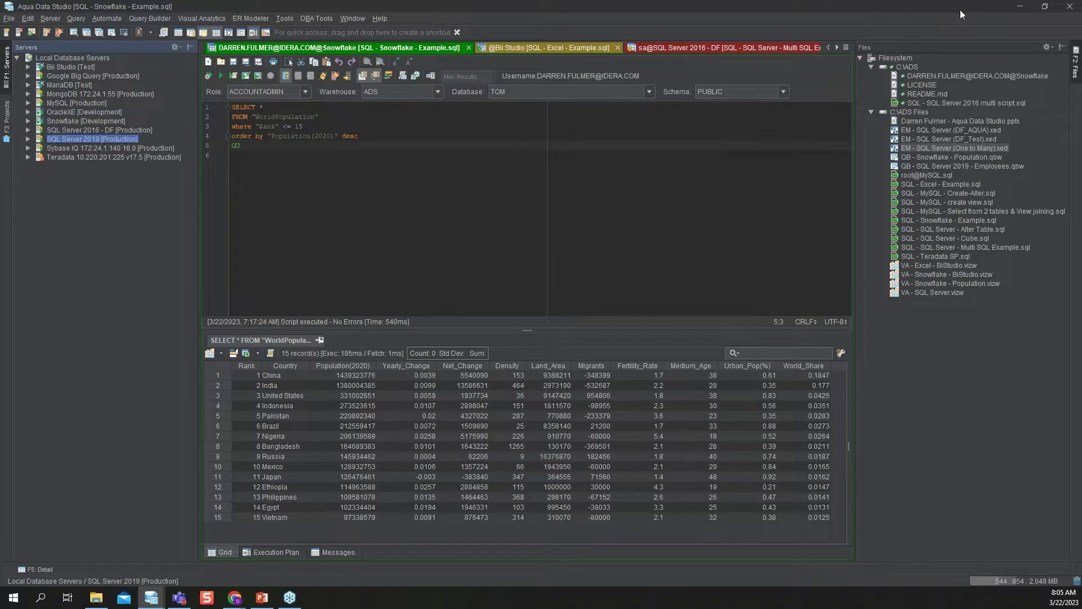
{"action": "left_click", "coordinate": [1051, 44]}
{"action": "left_click", "coordinate": [885, 18]}
Open a new server registration, view the MS SQL Server connection settings, and cancel without saving
{"action": "left_click", "coordinate": [51, 19]}
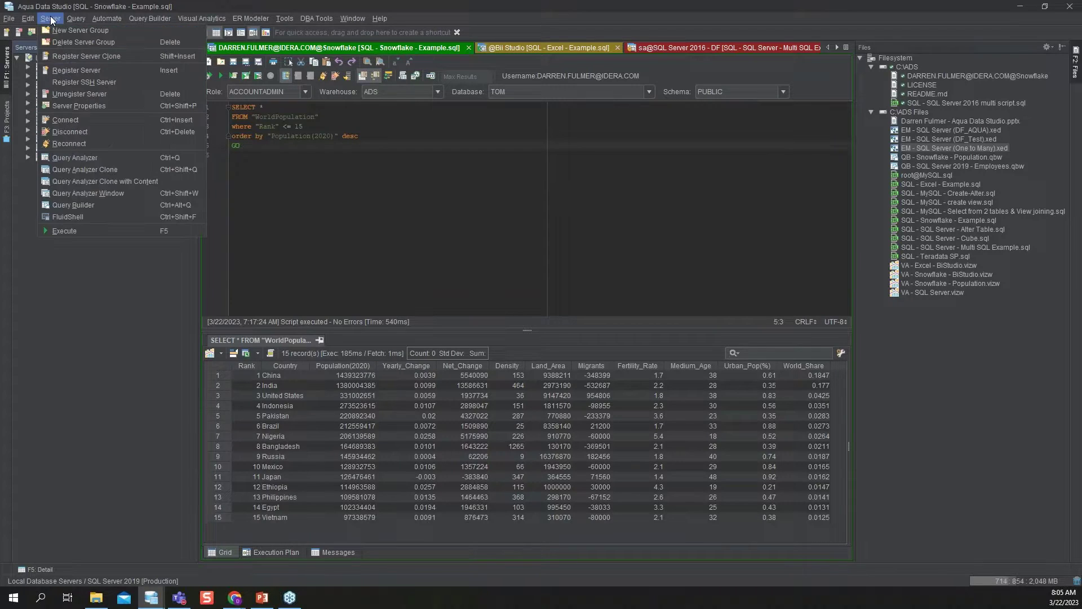
{"action": "left_click", "coordinate": [97, 68]}
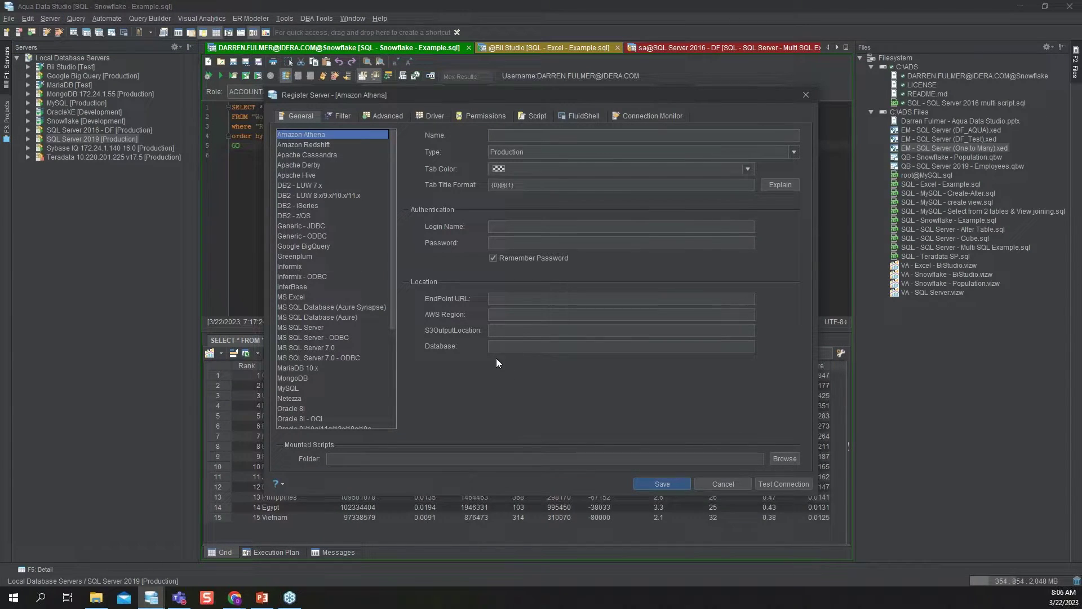
{"action": "mouse_move", "coordinate": [393, 151]}
{"action": "left_mouse_down"}
{"action": "mouse_move", "coordinate": [395, 286]}
{"action": "mouse_move", "coordinate": [396, 154]}
{"action": "left_mouse_up"}
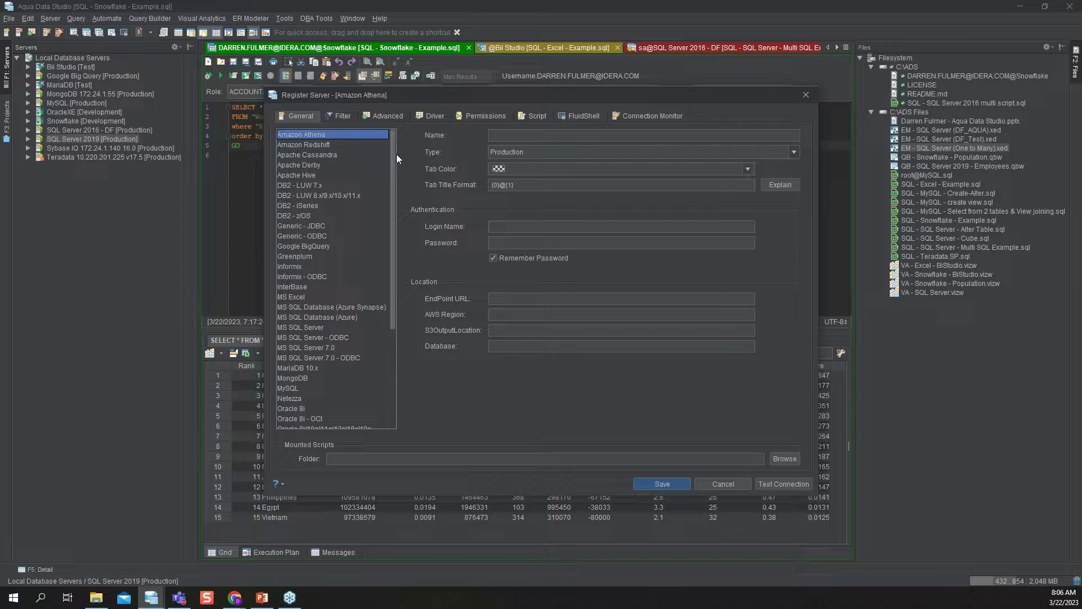
{"action": "left_click", "coordinate": [309, 327]}
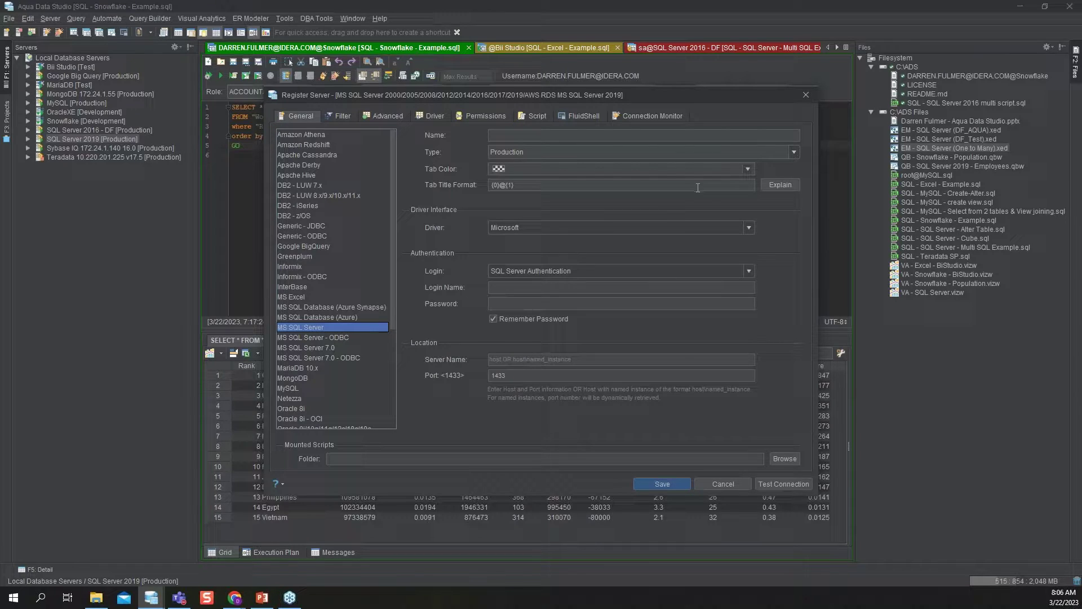
{"action": "left_click", "coordinate": [723, 483]}
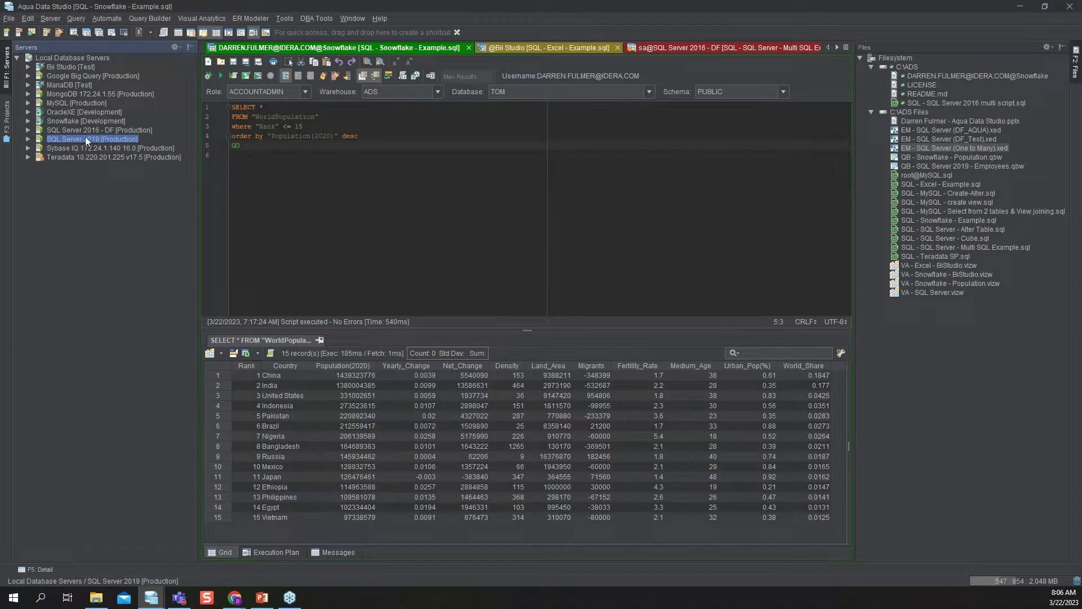
Open the properties of SQL Server 2019 and view the available server types, keeping Production
{"action": "right_click", "coordinate": [86, 139]}
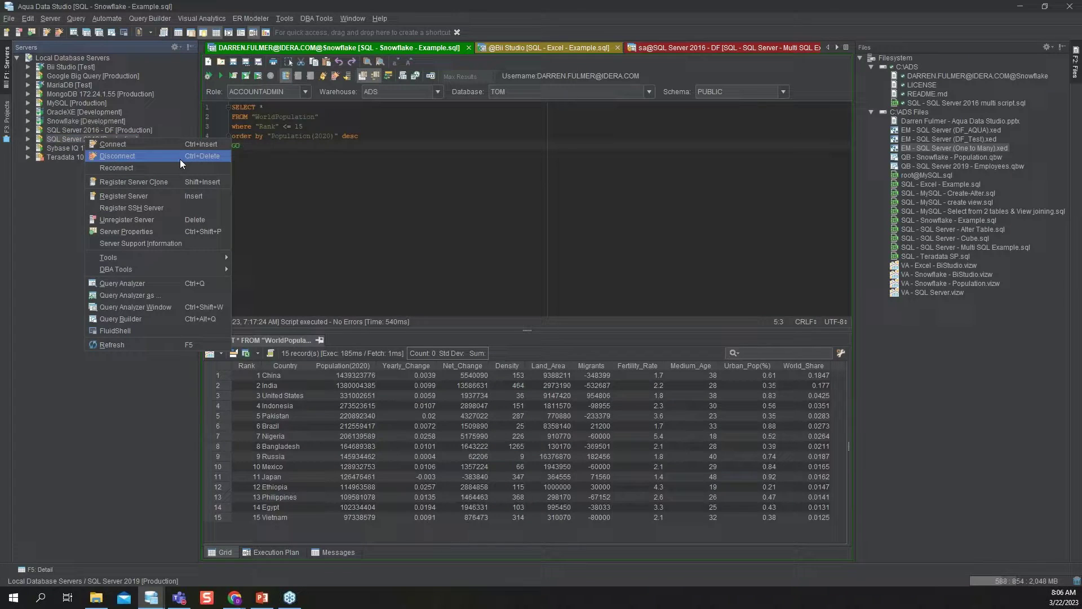
{"action": "left_click", "coordinate": [125, 231]}
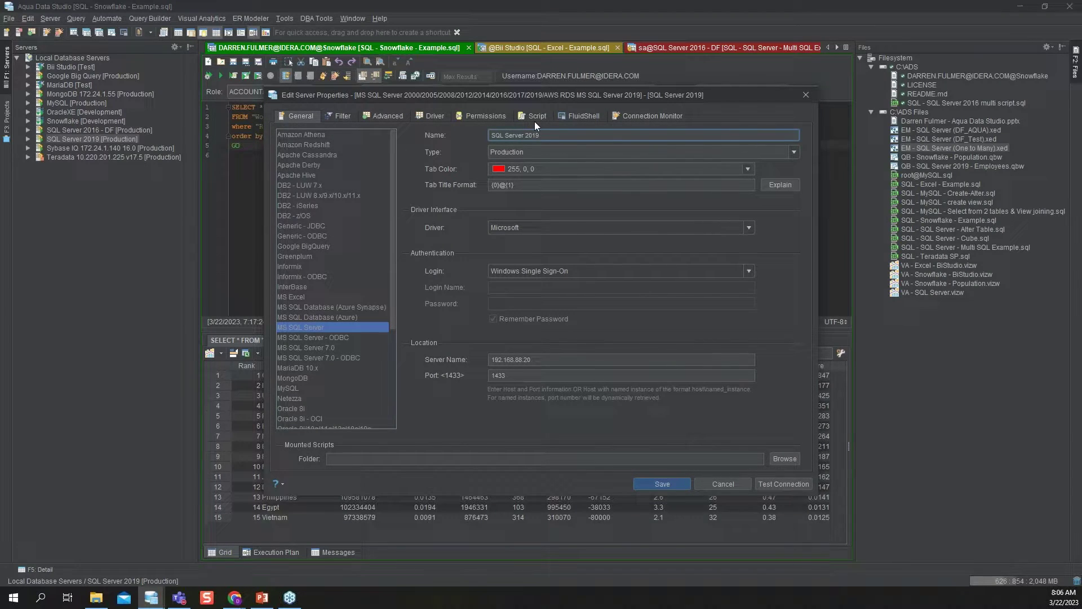
{"action": "left_click", "coordinate": [793, 153]}
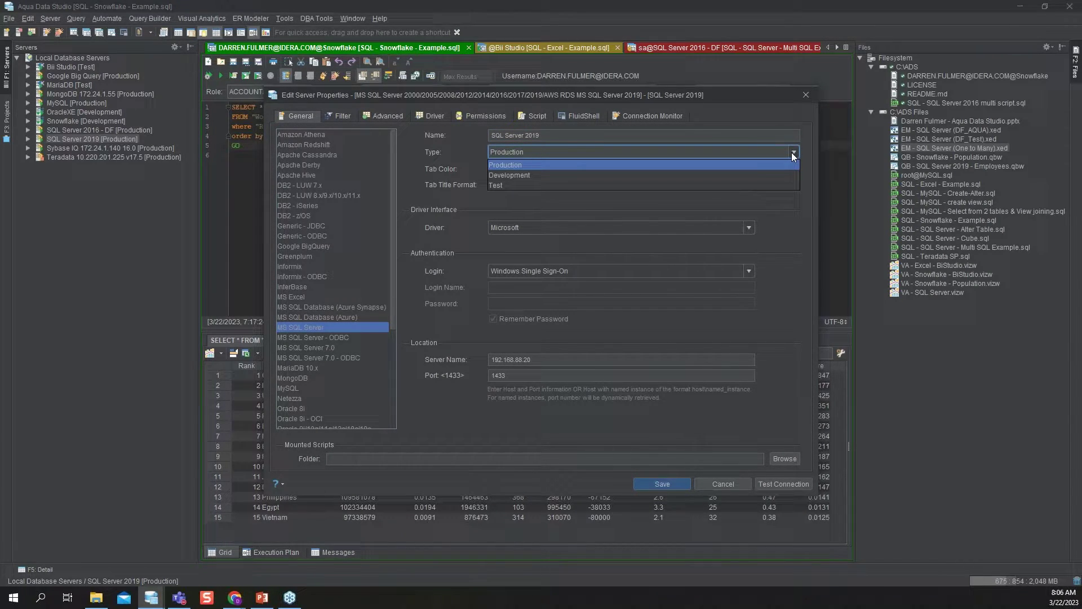
{"action": "left_click", "coordinate": [793, 151]}
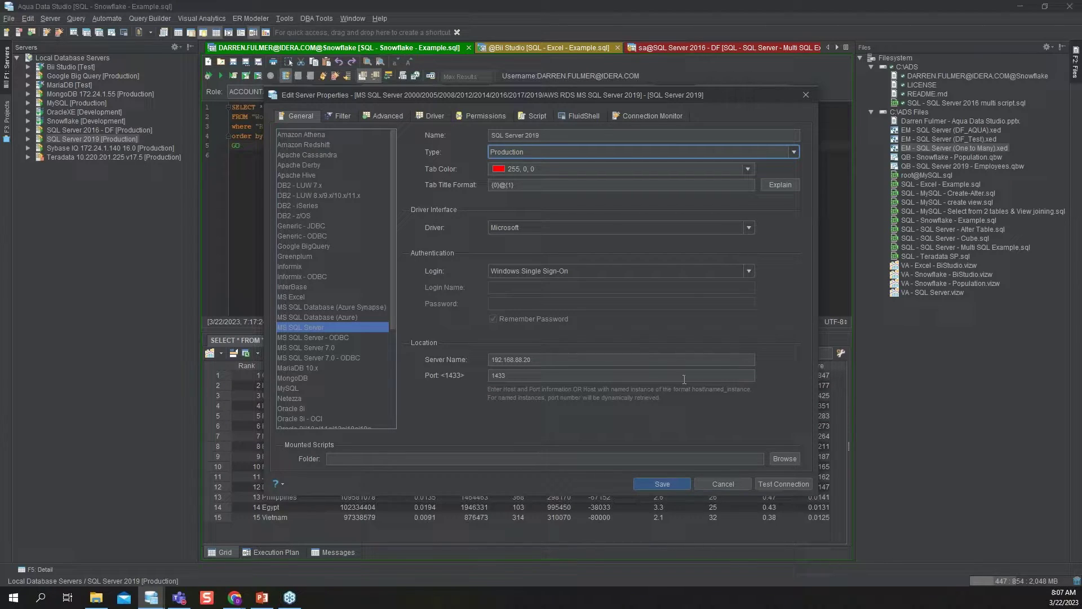
Test the SQL Server 2019 connection and close the server properties without saving
{"action": "left_click", "coordinate": [786, 486]}
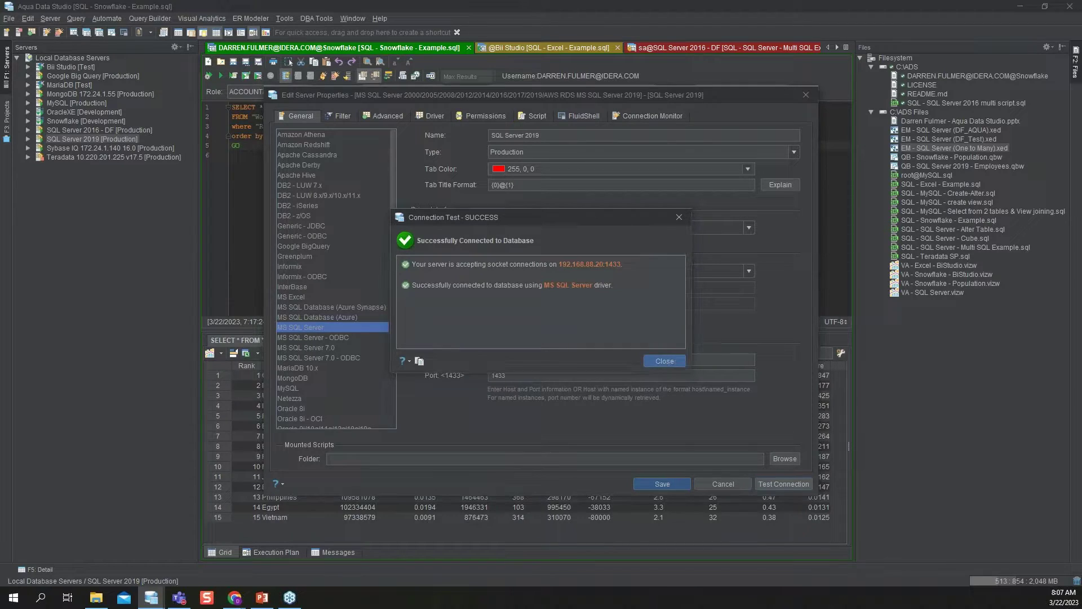
{"action": "left_click", "coordinate": [665, 360]}
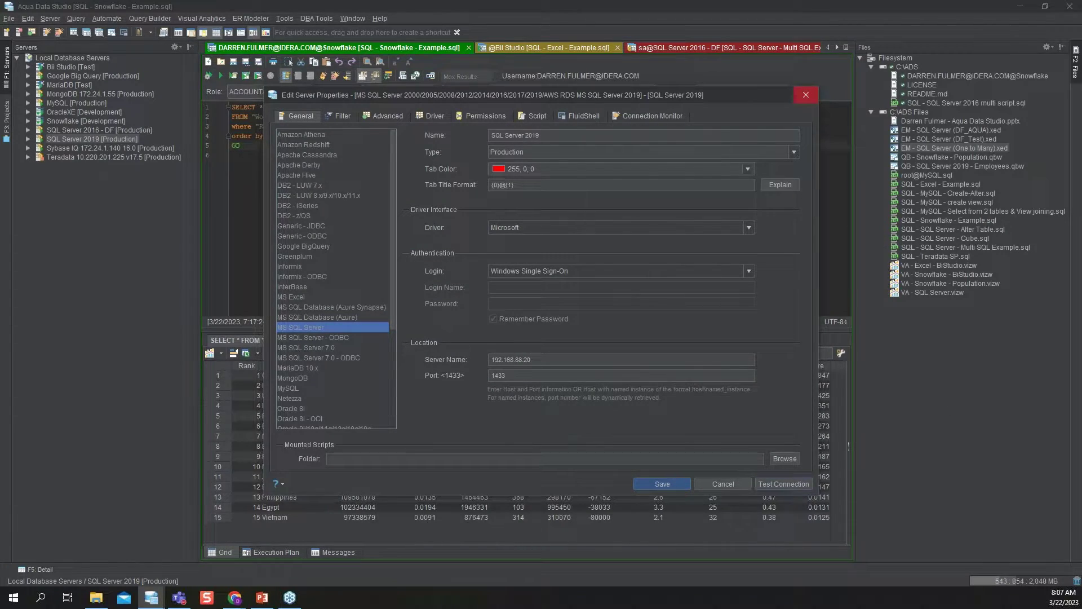
{"action": "left_click", "coordinate": [807, 96]}
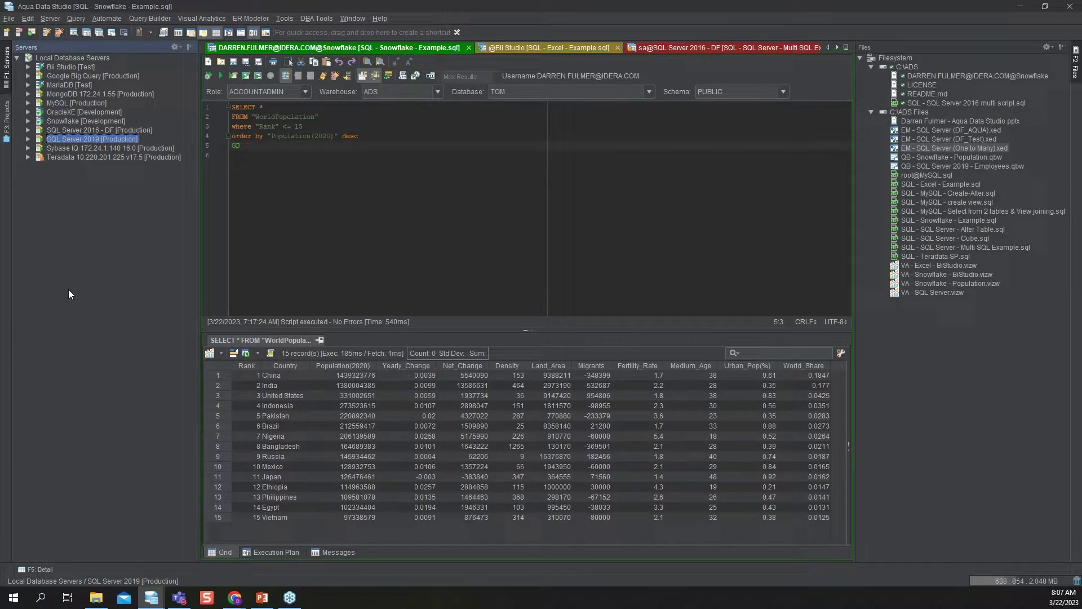
Expand SQL Server 2019 and open a new Query Analyzer from the dbo.Employees table in DF_Test
{"action": "left_click", "coordinate": [28, 139]}
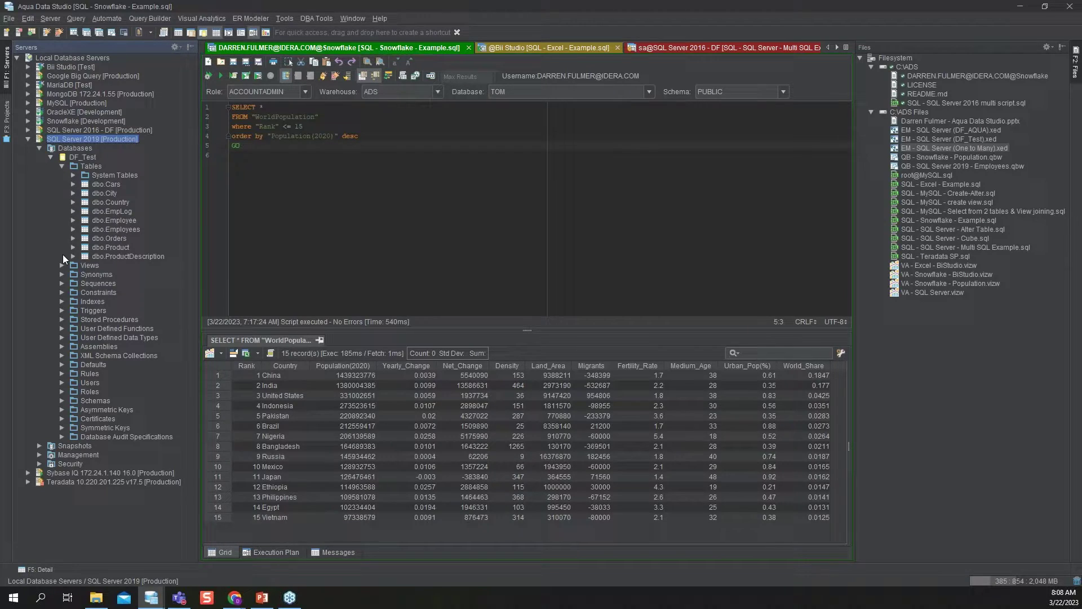
{"action": "key", "text": "alt+Tab"}
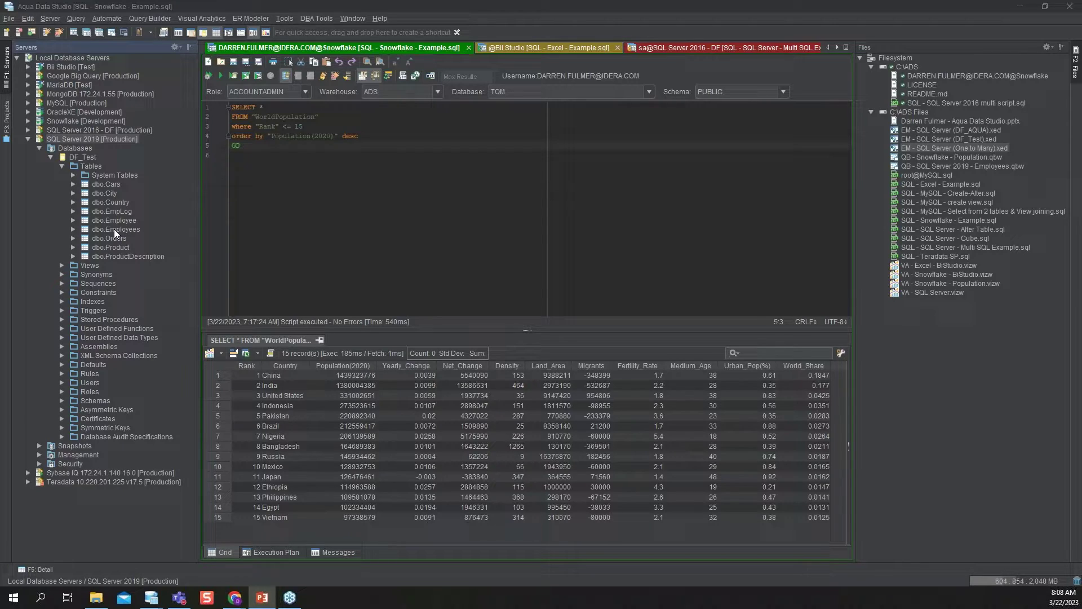
{"action": "left_click", "coordinate": [674, 49]}
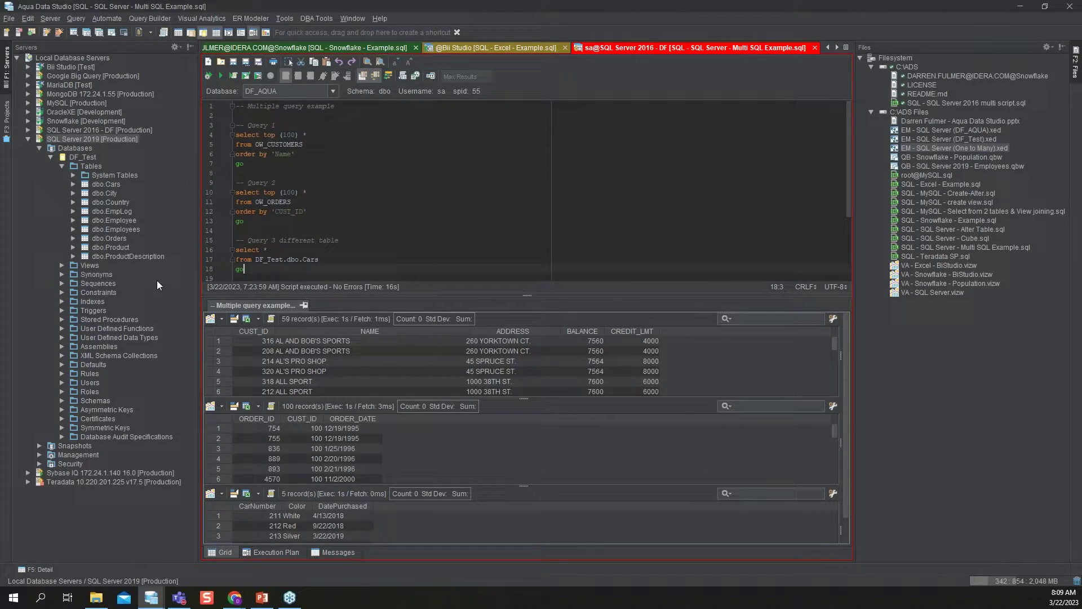
{"action": "right_click", "coordinate": [128, 228]}
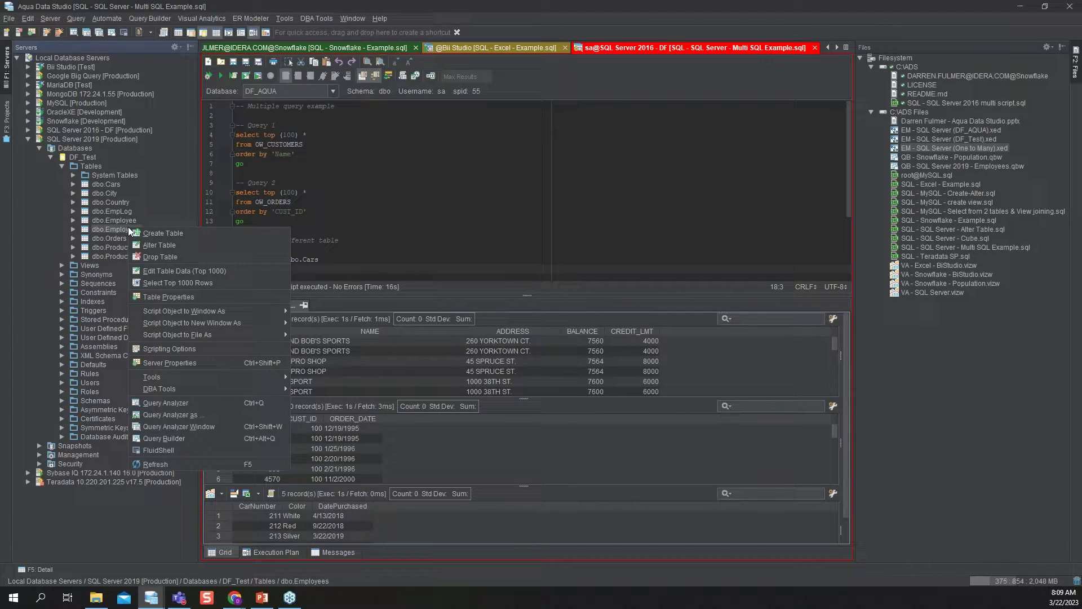
{"action": "left_click", "coordinate": [174, 403]}
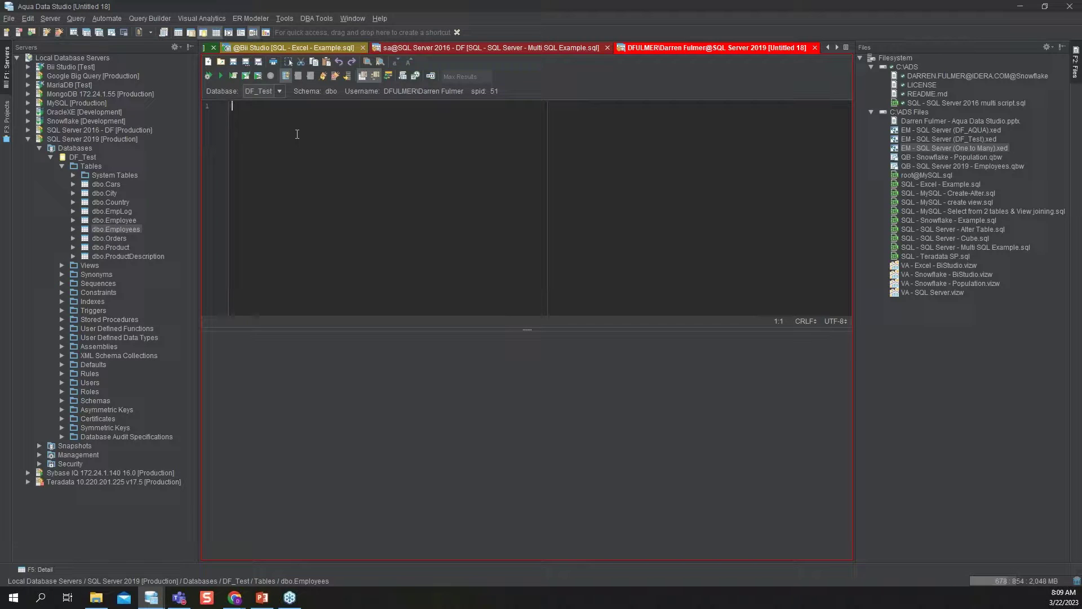
Write the query "select * from Employees" using the suggested Employees table name, and execute it
{"action": "type", "text": "select"}
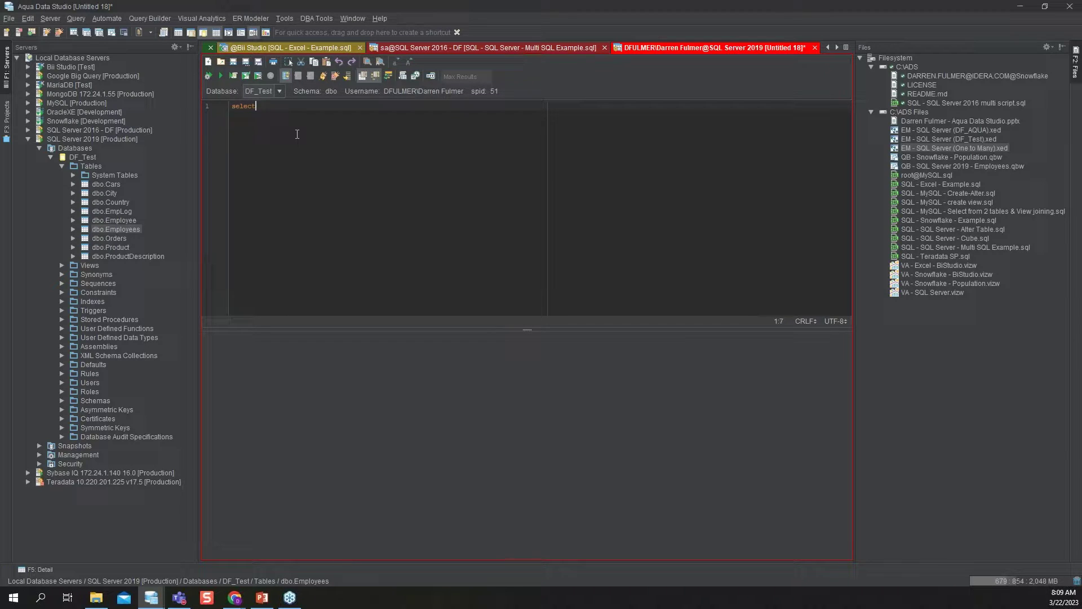
{"action": "type", "text": " * from"}
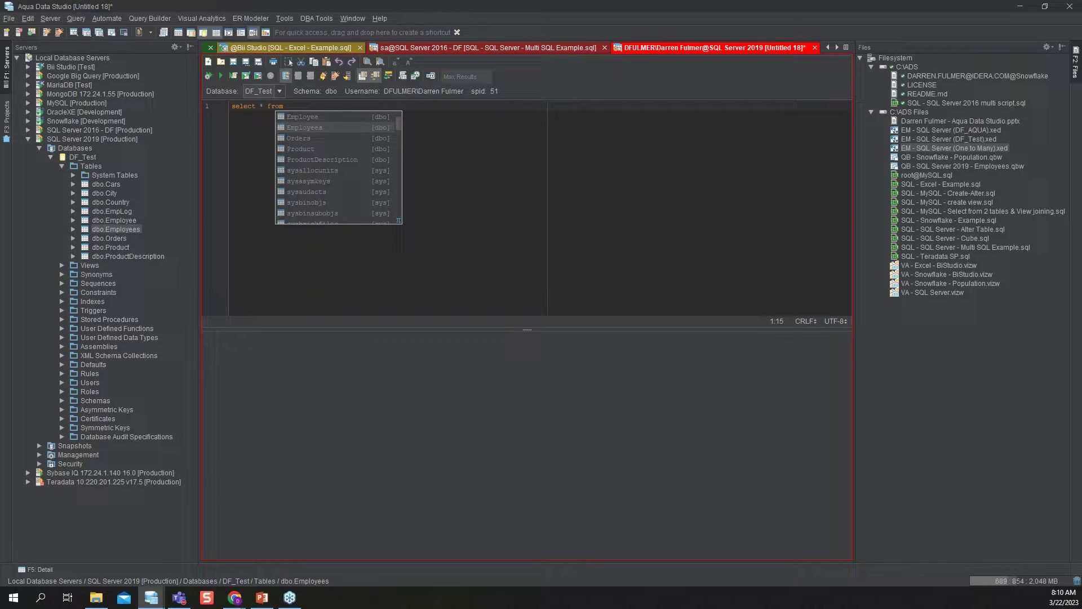
{"action": "double_click", "coordinate": [336, 127]}
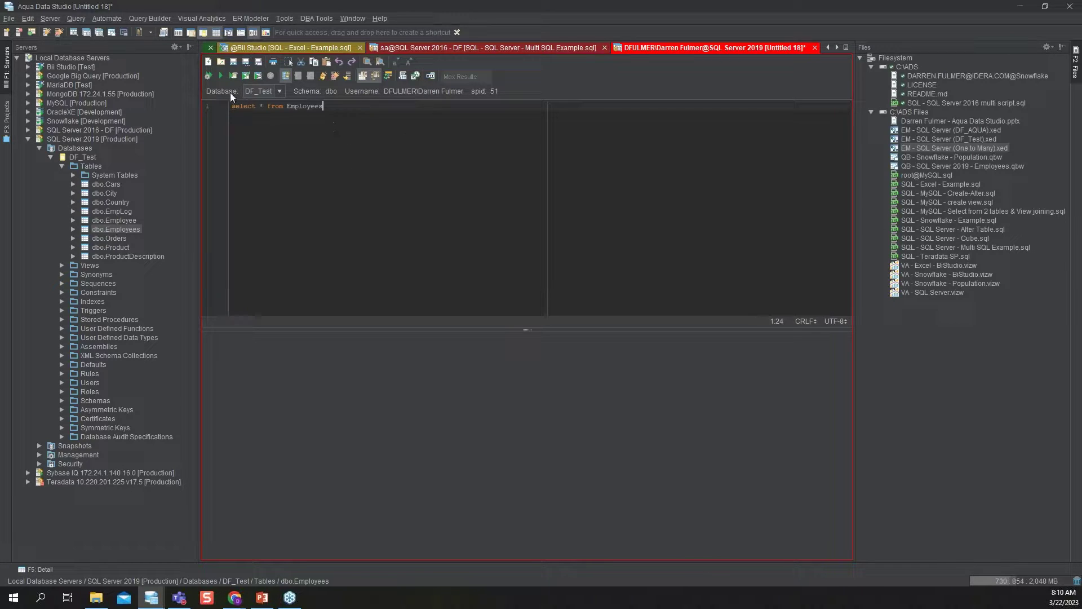
{"action": "left_click", "coordinate": [221, 76]}
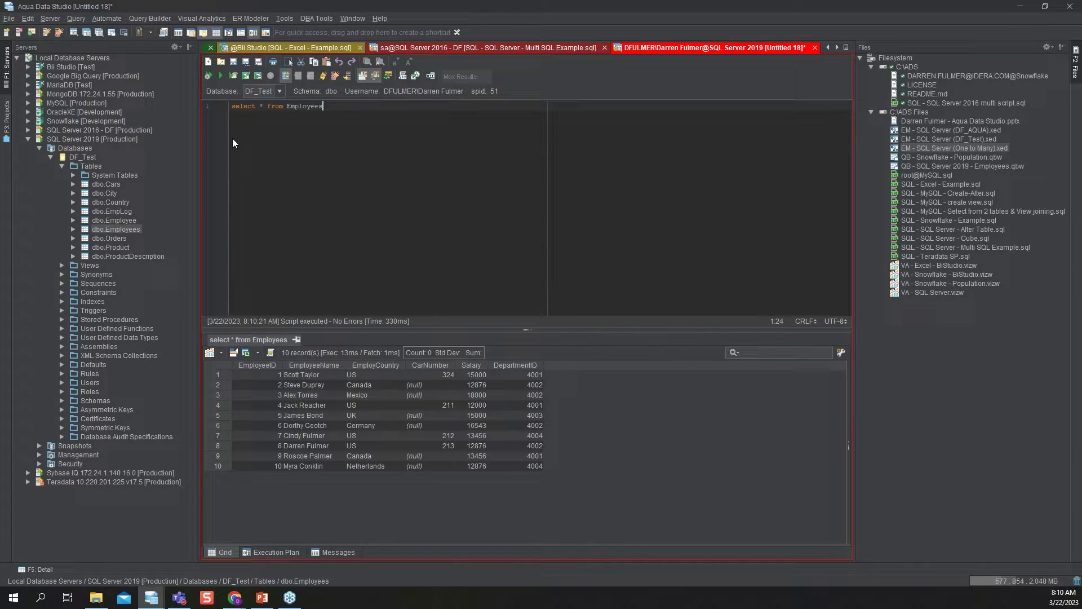
View the open Excel example and Snowflake example scripts with their query results
{"action": "left_click", "coordinate": [427, 47]}
{"action": "left_click", "coordinate": [288, 47]}
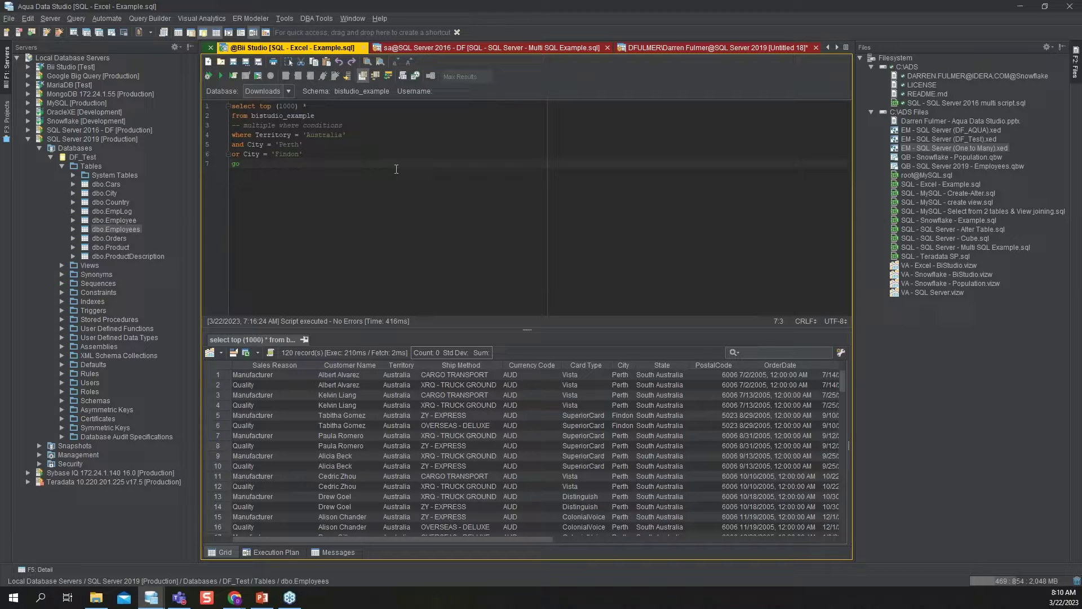
{"action": "left_click", "coordinate": [205, 52]}
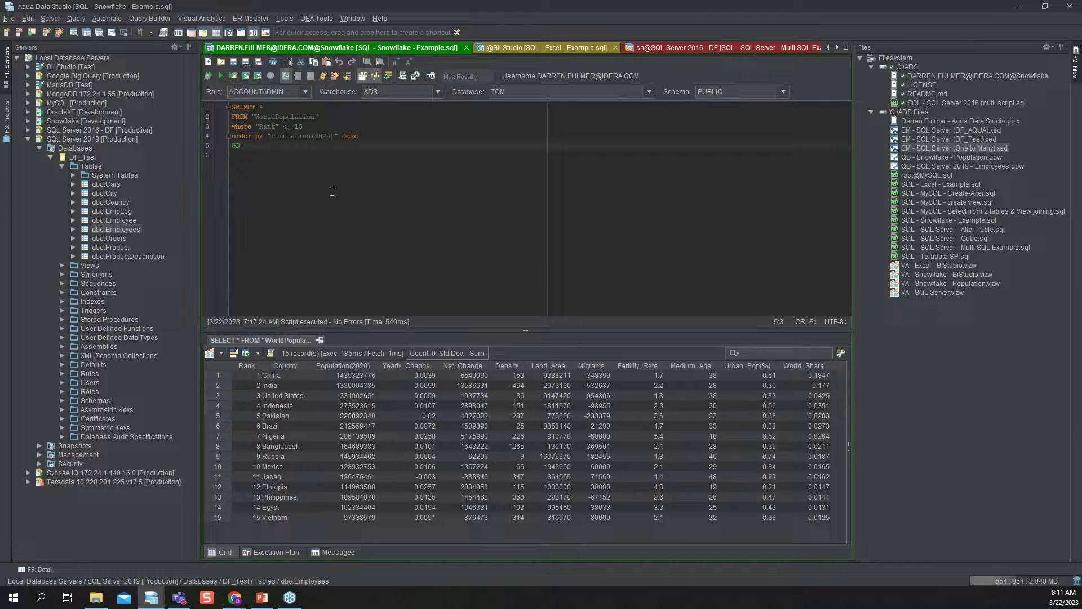
In the SQL Server Multi SQL Example script, execute only Query 1 on OW_CUSTOMERS, and execute the whole three-query script
{"action": "left_click", "coordinate": [687, 46]}
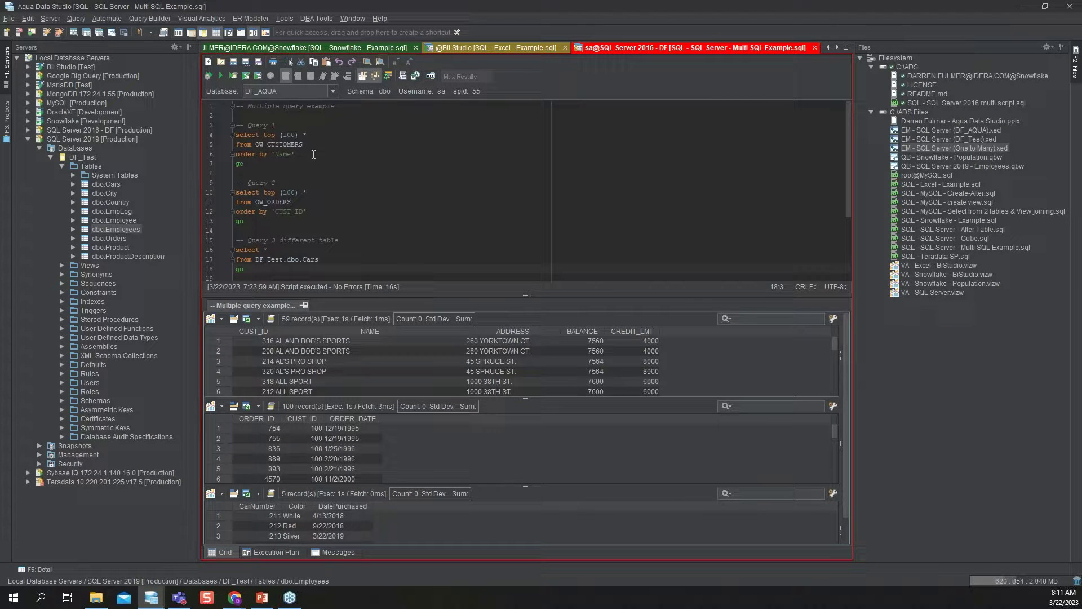
{"action": "left_click_drag", "start_coordinate": [243, 164], "coordinate": [236, 135]}
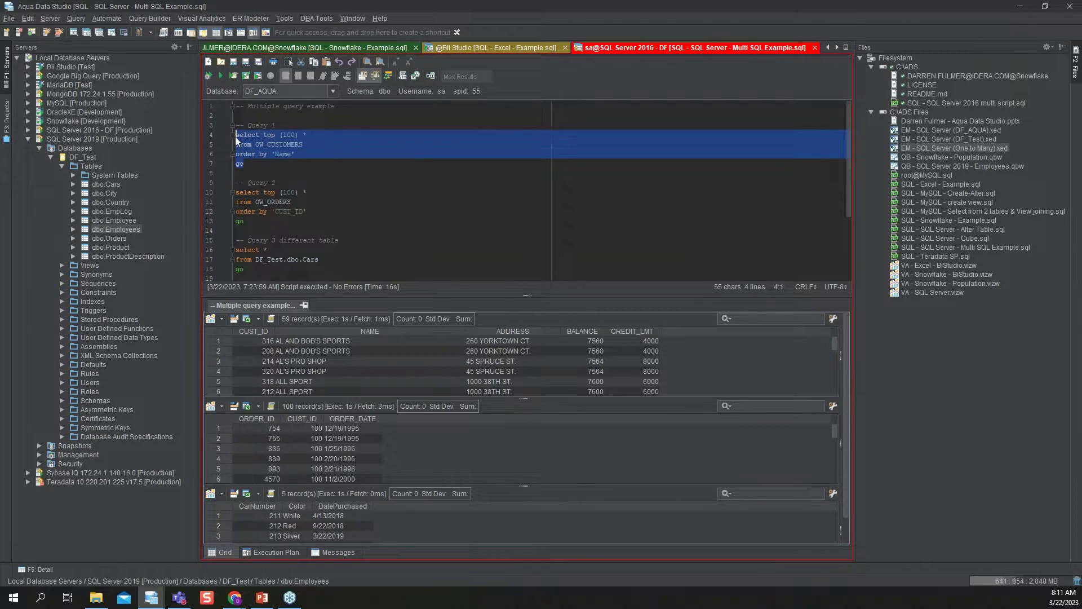
{"action": "left_click", "coordinate": [233, 76]}
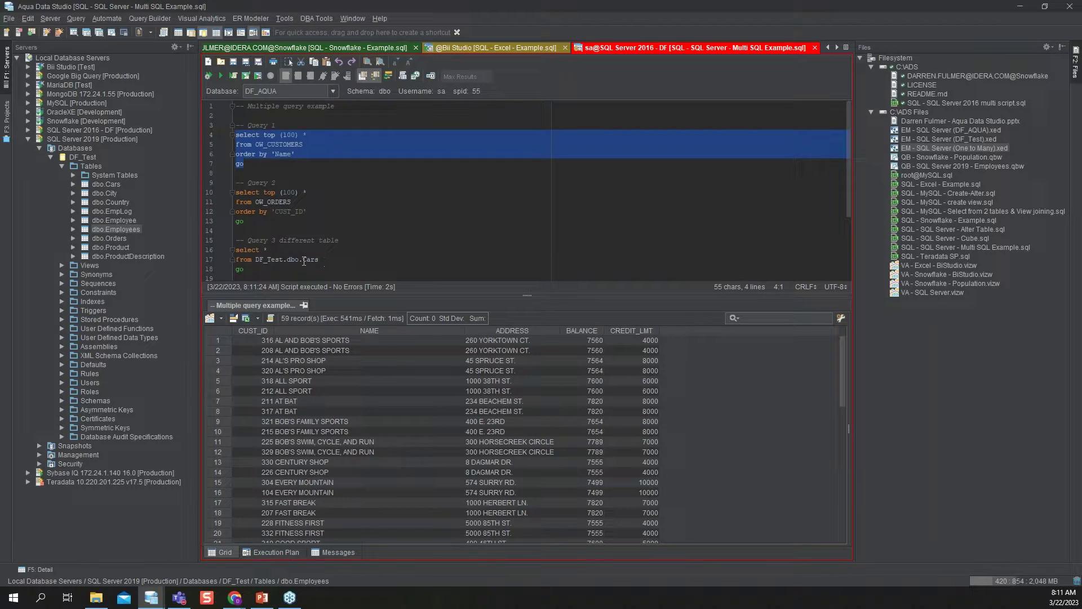
{"action": "left_click", "coordinate": [358, 275]}
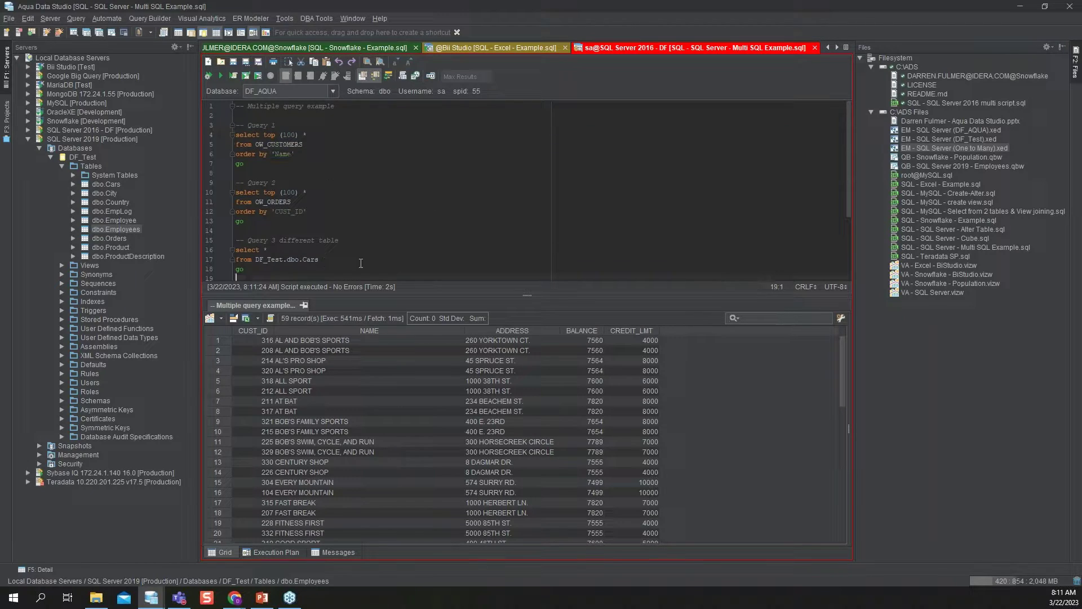
{"action": "left_click", "coordinate": [221, 75]}
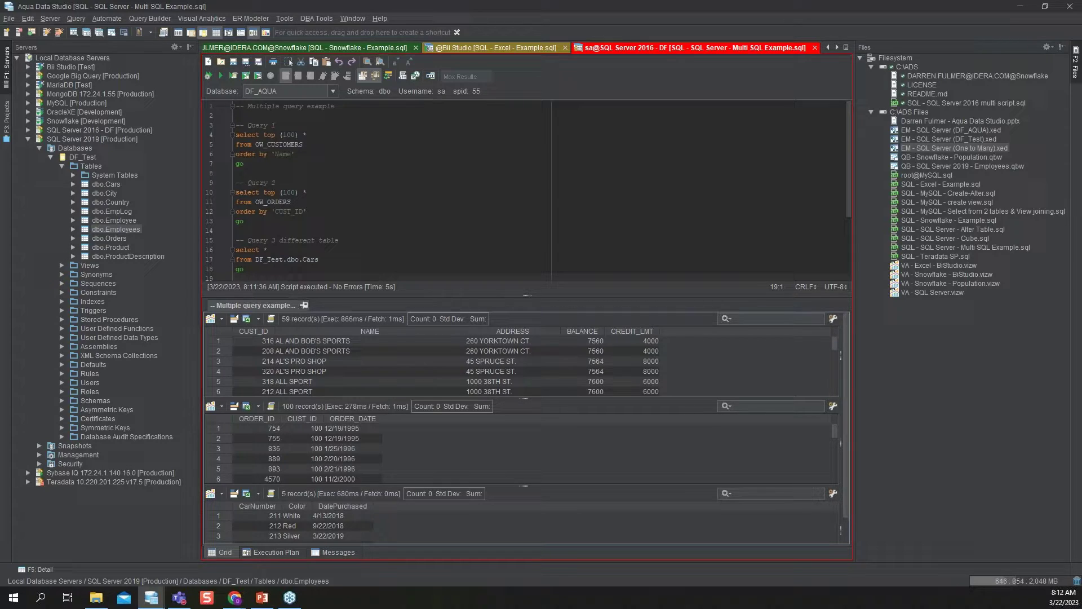
Switch to the Excel example script and select all cells of its results, and select only the first record
{"action": "left_click", "coordinate": [473, 49]}
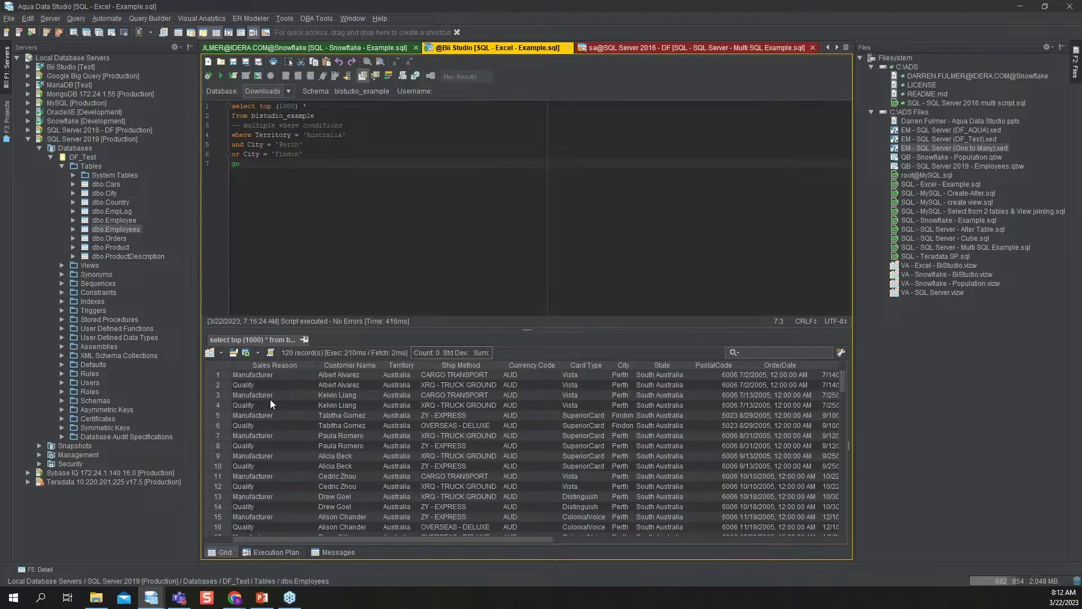
{"action": "left_click", "coordinate": [213, 364]}
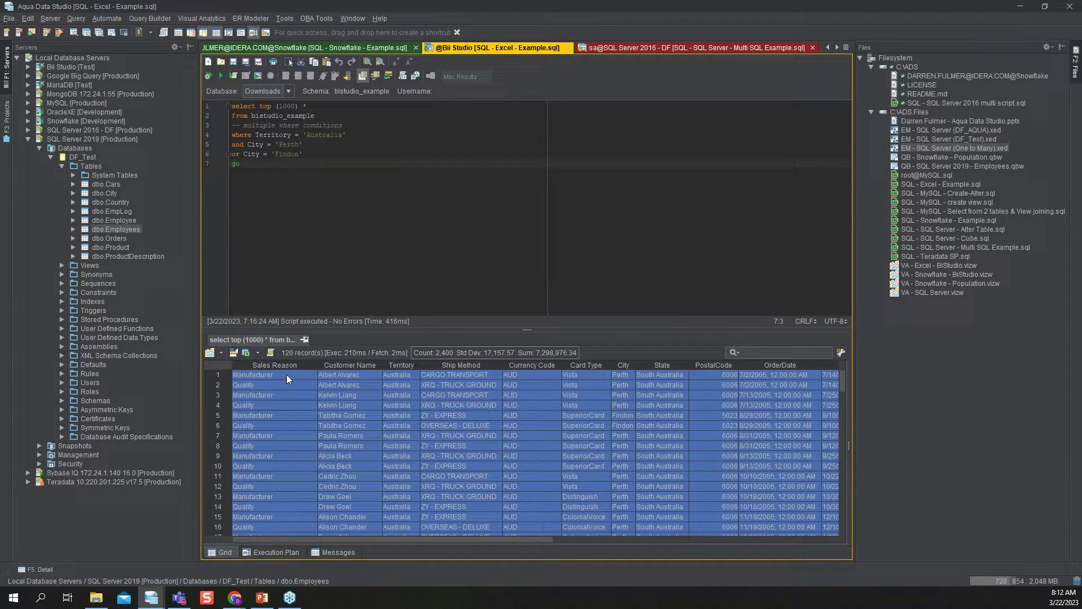
{"action": "left_click", "coordinate": [211, 374]}
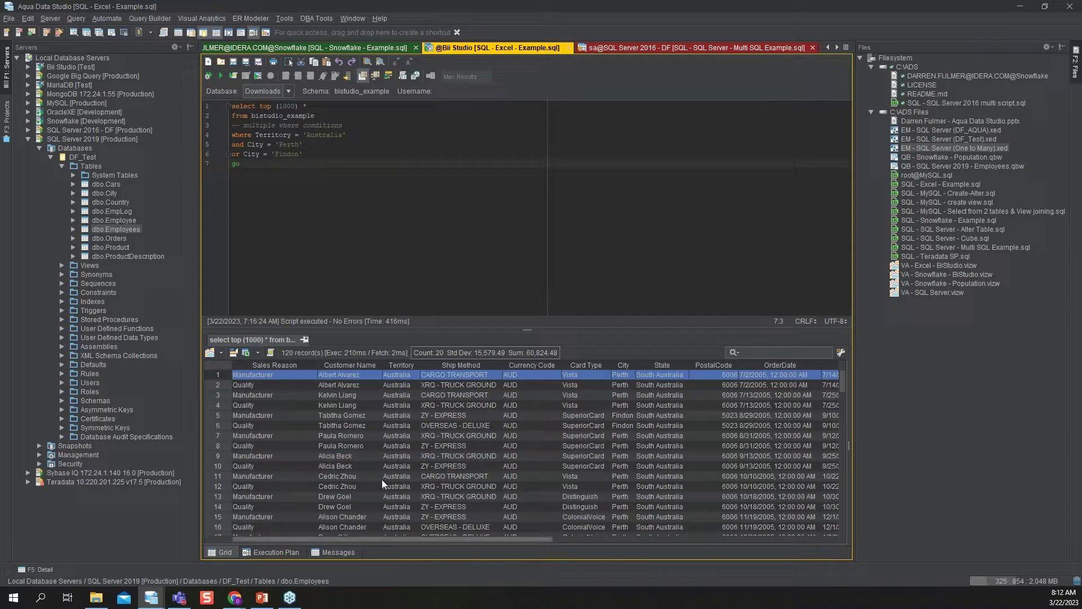
{"action": "right_click", "coordinate": [276, 380]}
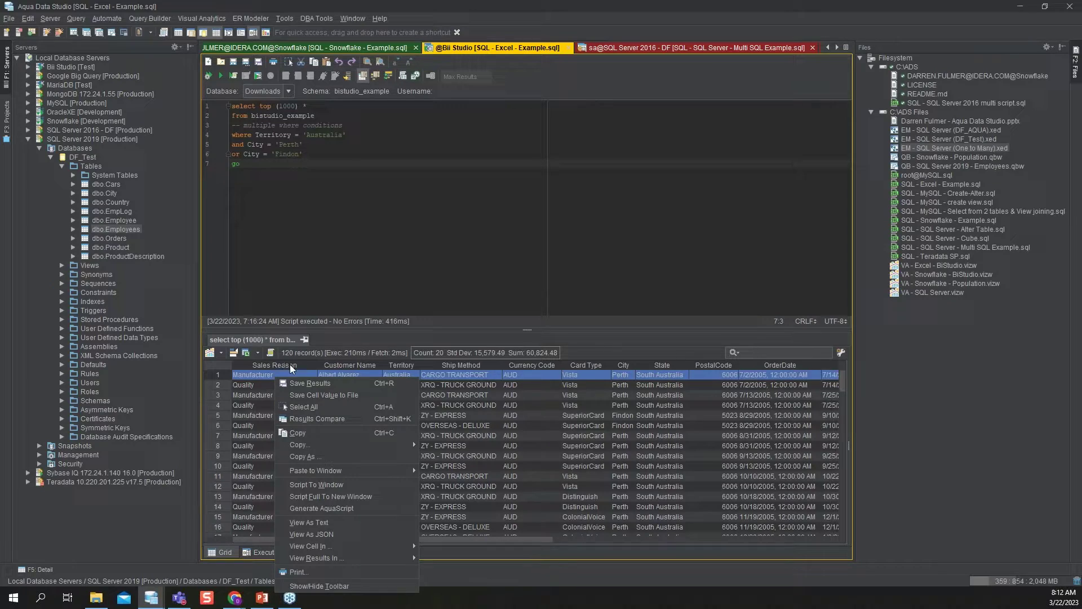
Sort the results by Sales Reason in ascending and in descending order, and clear the sorting
{"action": "left_click", "coordinate": [285, 365]}
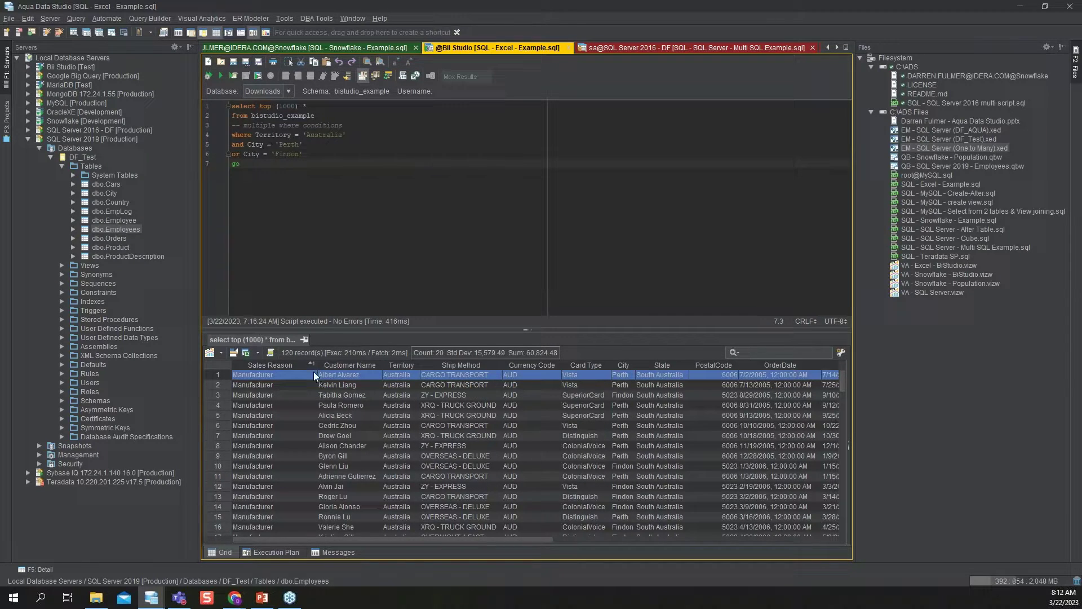
{"action": "left_click", "coordinate": [312, 364]}
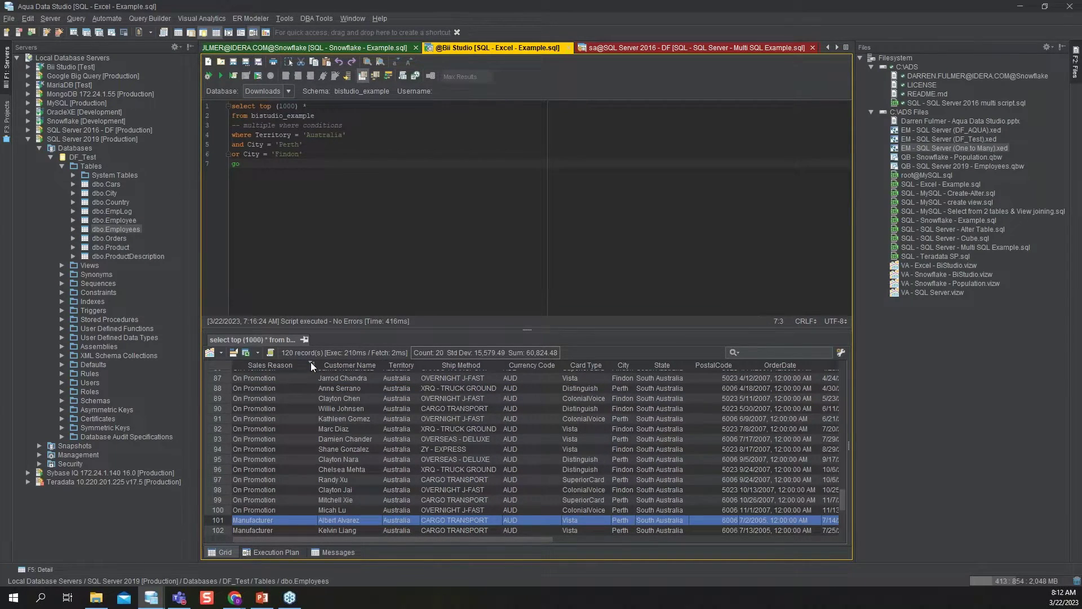
{"action": "left_click", "coordinate": [310, 361]}
{"action": "left_click_drag", "start_coordinate": [479, 364], "coordinate": [449, 451]}
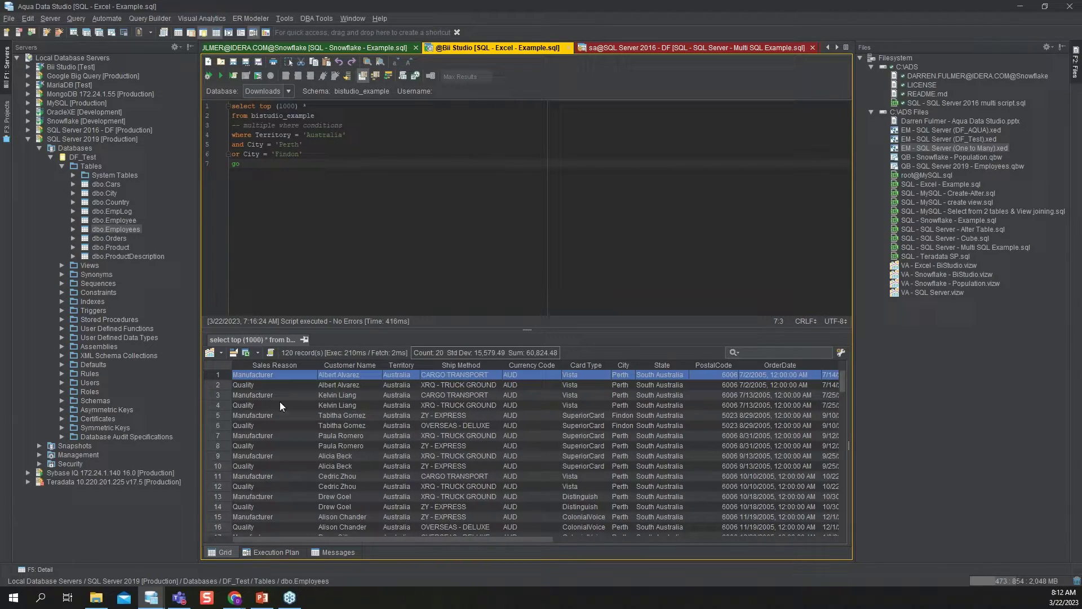
Remove Count and Standard Deviation from the results summary, keeping Sum, and open the spreadsheet options for the results
{"action": "left_click", "coordinate": [442, 353]}
{"action": "left_click", "coordinate": [451, 357]}
{"action": "left_click", "coordinate": [451, 353]}
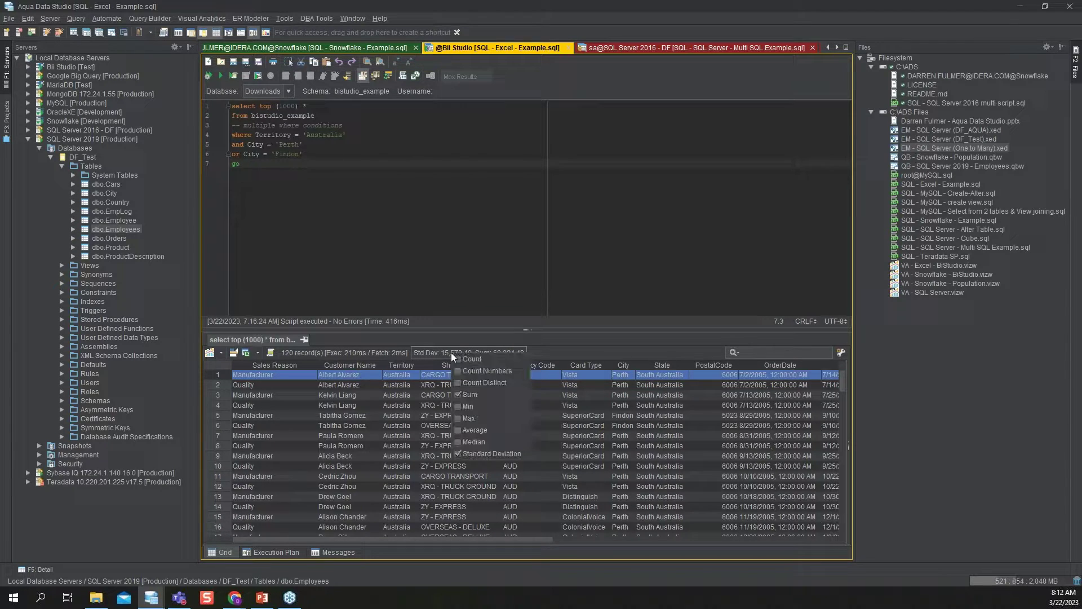
{"action": "left_click", "coordinate": [458, 454]}
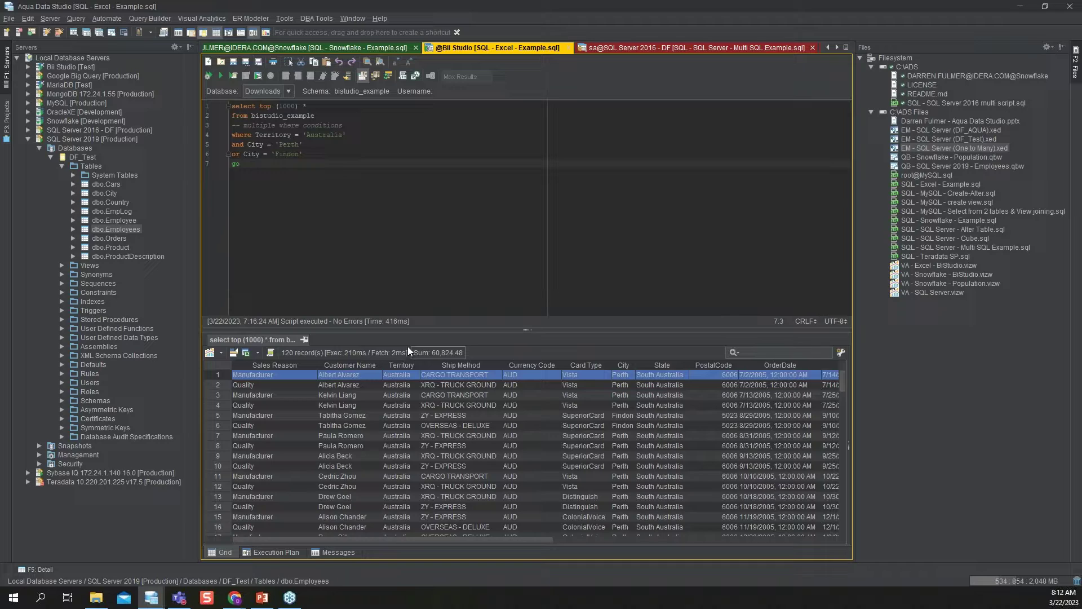
{"action": "left_click", "coordinate": [256, 353]}
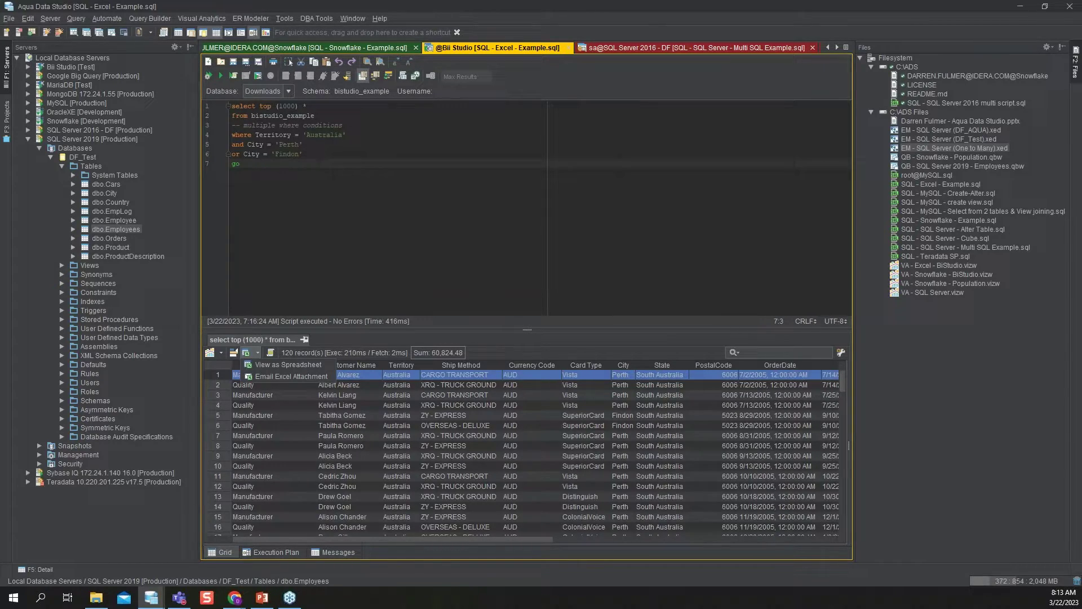
Bring up the Query Builder window with the saved QB - SQL Server 2019 - Employees query, and reposition it
{"action": "key", "text": "alt+Tab"}
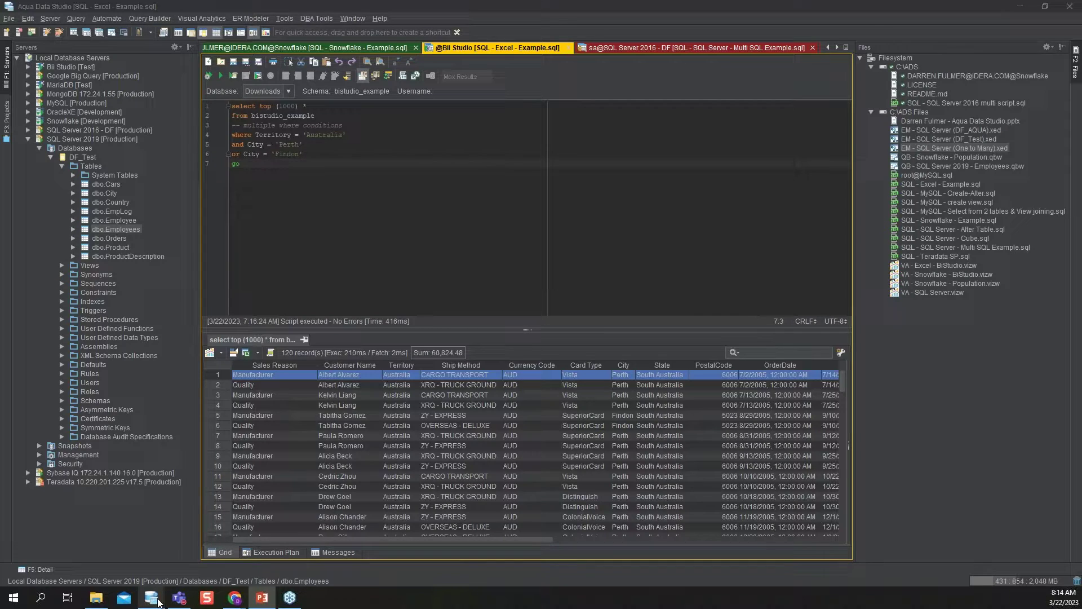
{"action": "mouse_move", "coordinate": [151, 596]}
{"action": "left_click", "coordinate": [164, 507]}
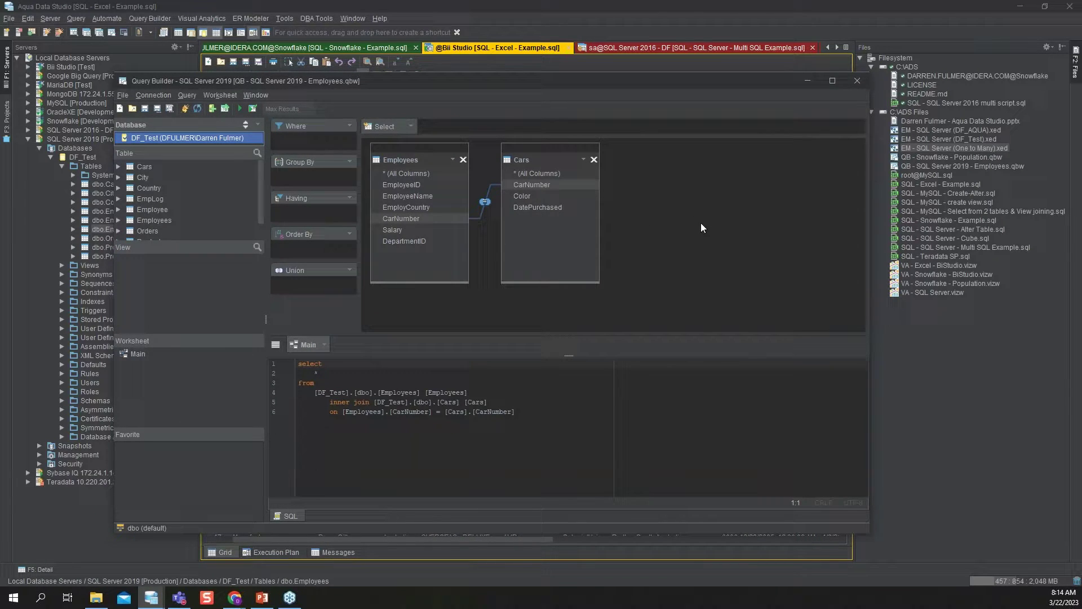
{"action": "left_click_drag", "start_coordinate": [640, 80], "coordinate": [576, 70]}
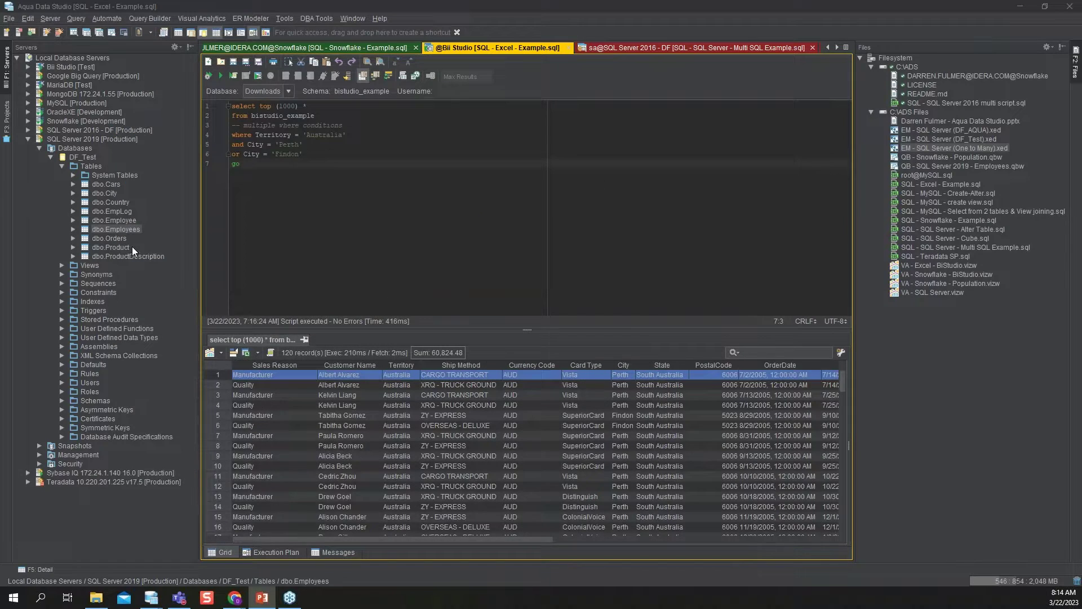
{"action": "right_click", "coordinate": [121, 230]}
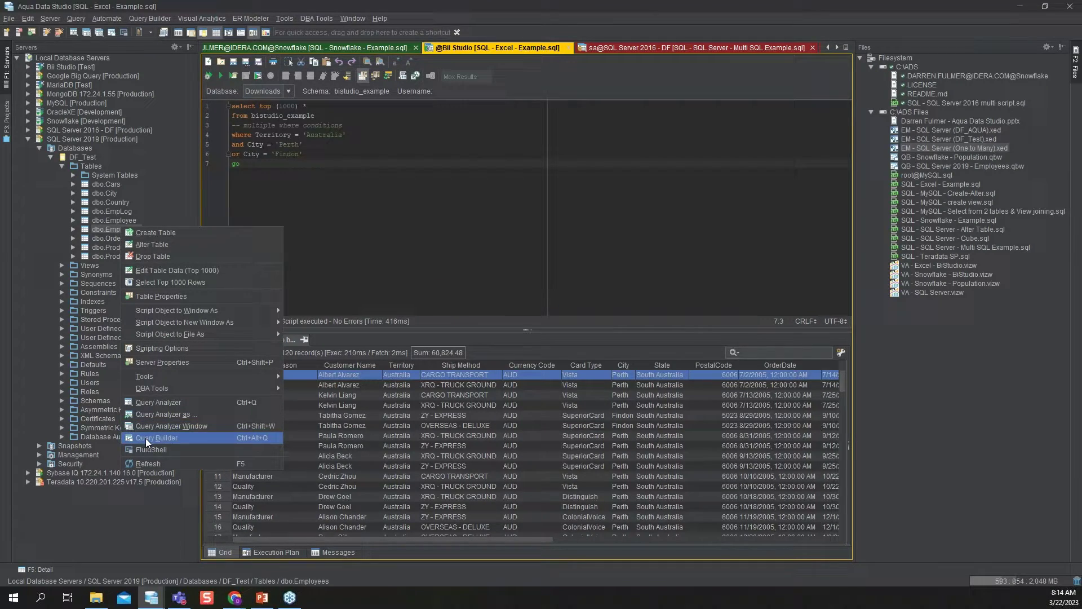
{"action": "left_click", "coordinate": [161, 438]}
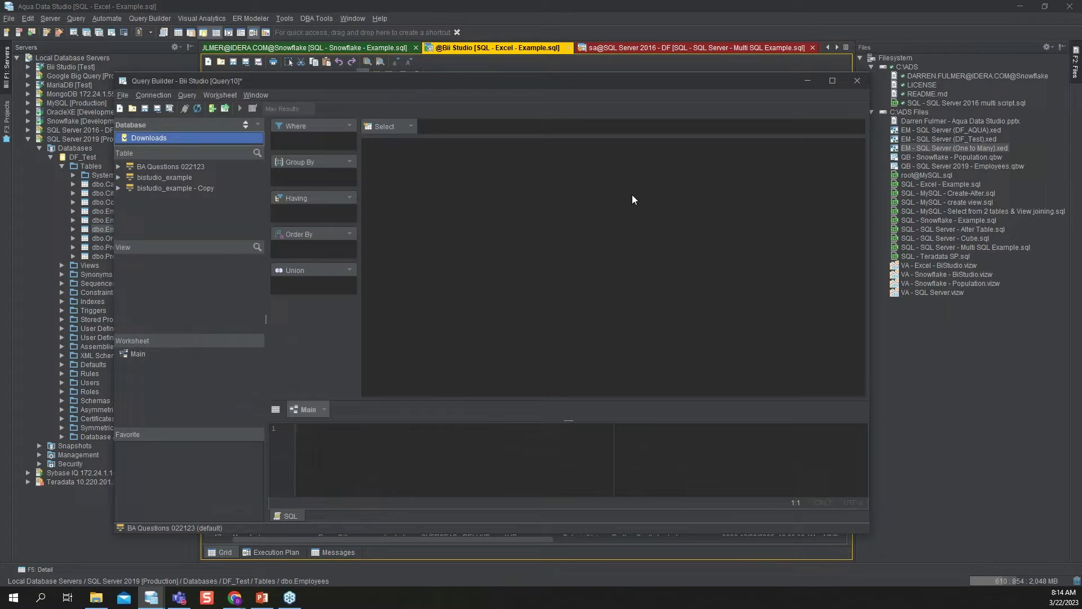
{"action": "left_click", "coordinate": [855, 83]}
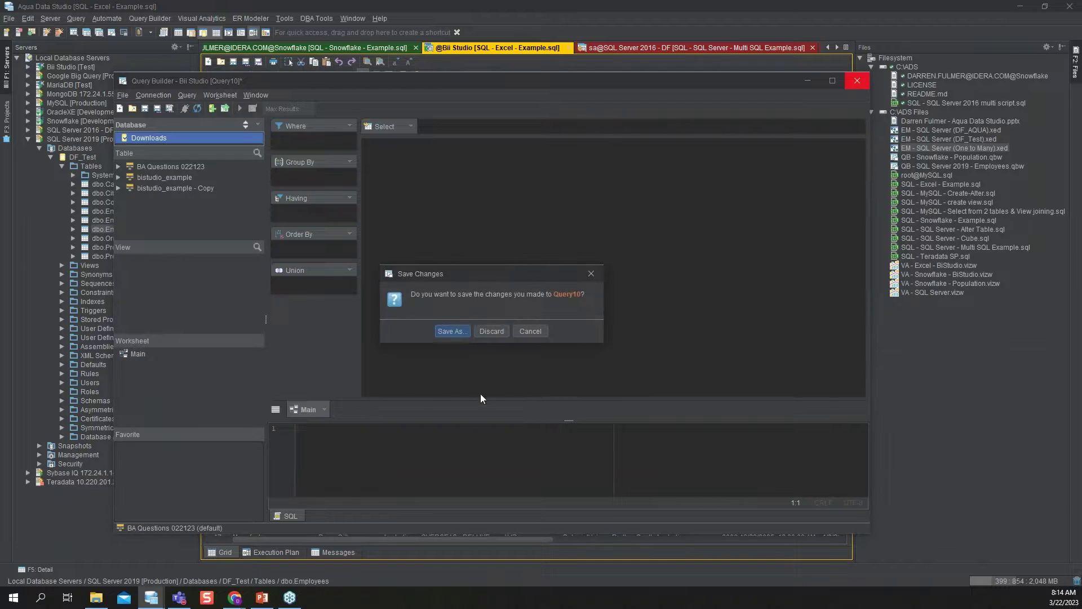
{"action": "left_click", "coordinate": [495, 334]}
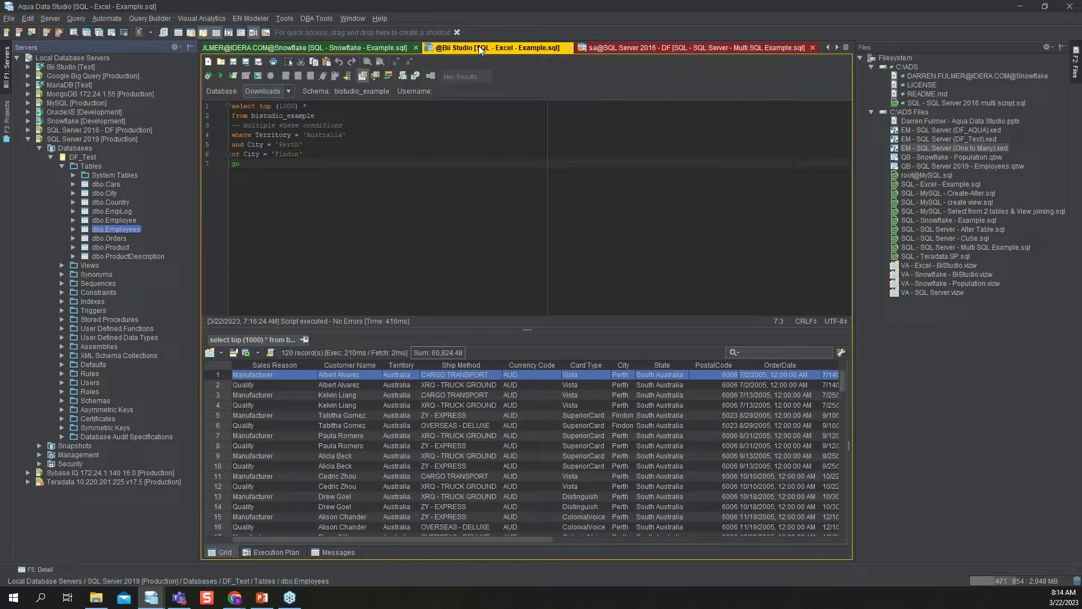
Return to the saved Employees Query Builder window and remove the Cars and Employees tables from its diagram
{"action": "left_click", "coordinate": [153, 598]}
{"action": "left_click", "coordinate": [182, 508]}
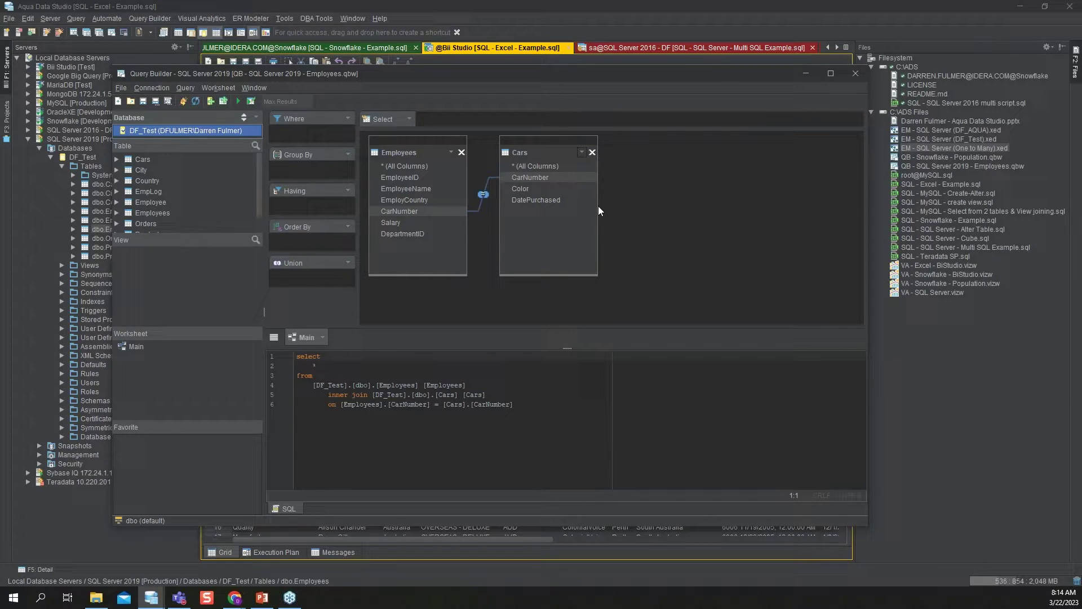
{"action": "left_click", "coordinate": [593, 153]}
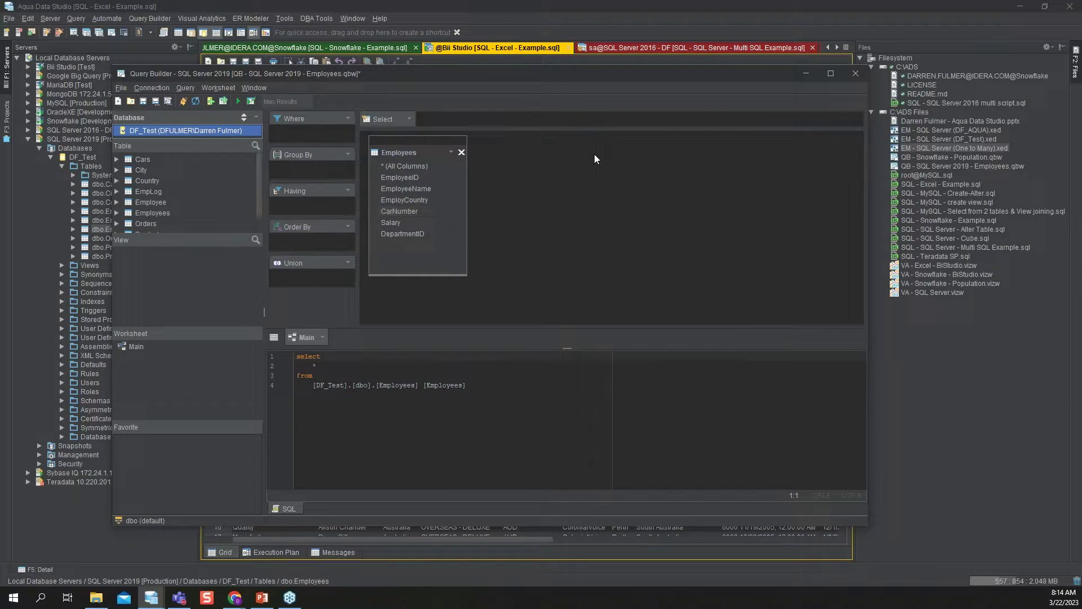
{"action": "left_click", "coordinate": [461, 153]}
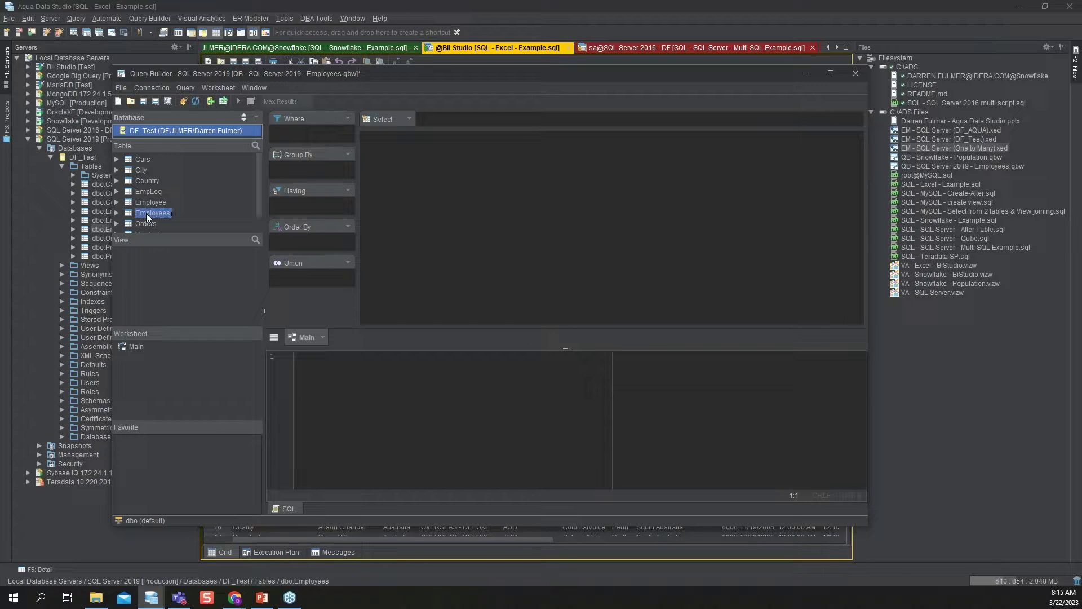
Add the Employees and Cars tables to the query diagram and join them on their CarNumber columns
{"action": "left_click_drag", "start_coordinate": [152, 213], "coordinate": [515, 164]}
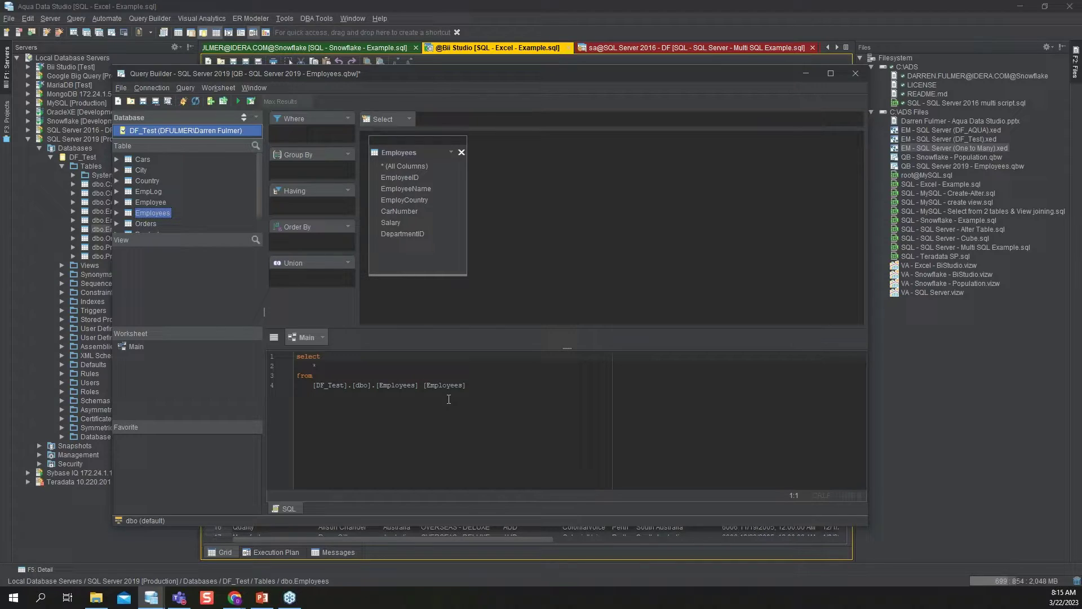
{"action": "left_click", "coordinate": [143, 160]}
{"action": "left_click_drag", "start_coordinate": [143, 160], "coordinate": [521, 167]}
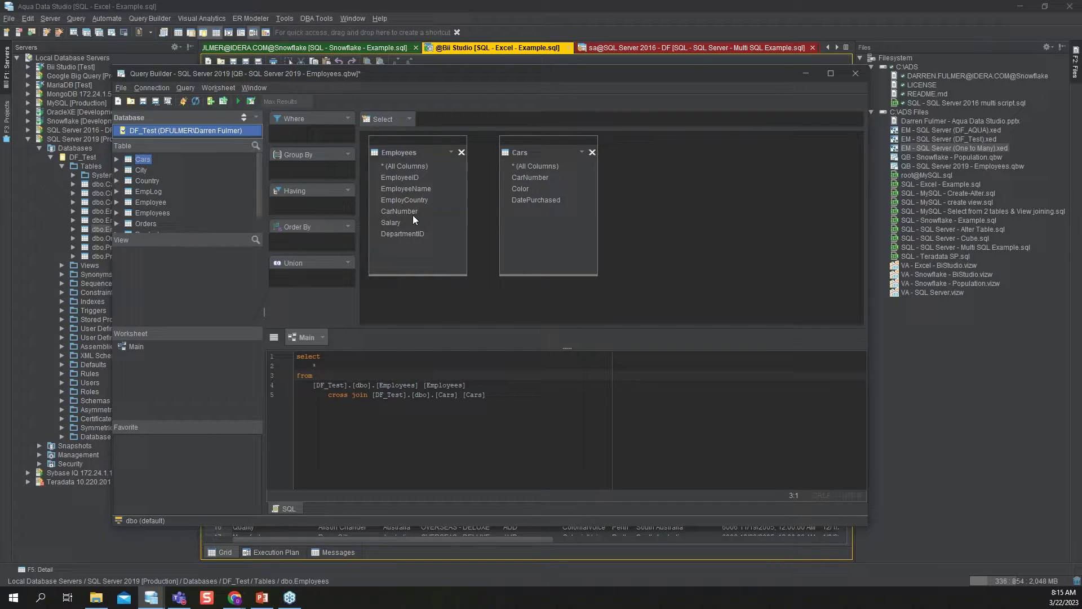
{"action": "mouse_move", "coordinate": [400, 210]}
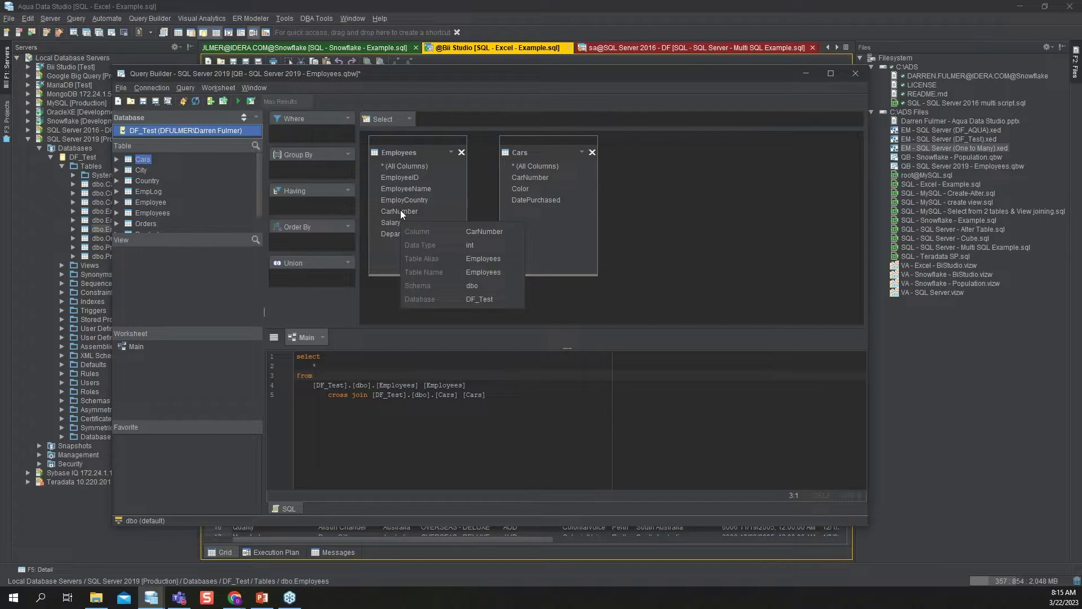
{"action": "left_click_drag", "start_coordinate": [410, 210], "coordinate": [524, 175]}
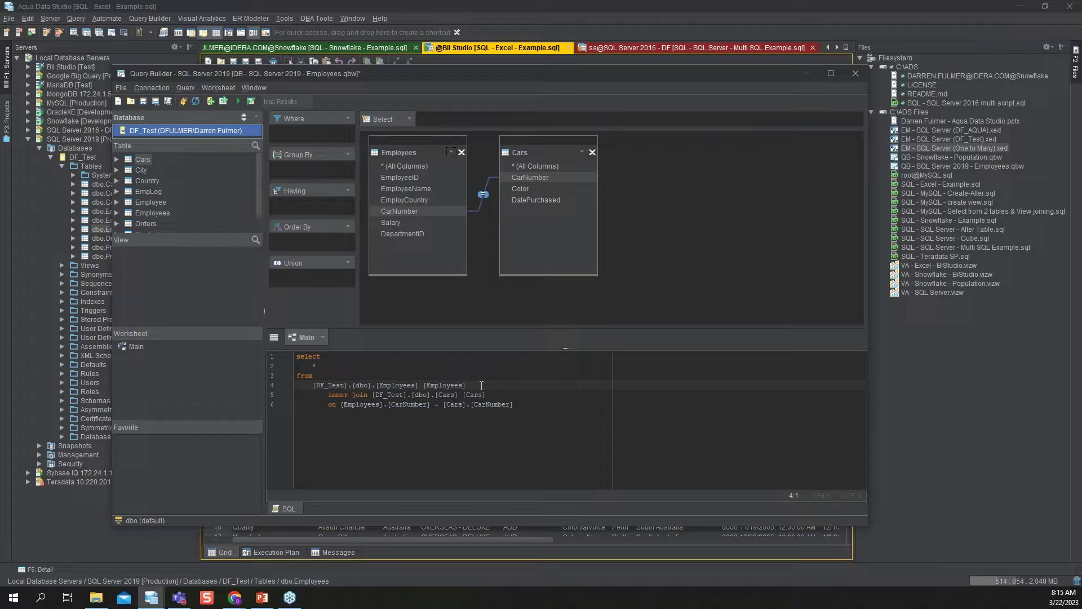
Highlight the generated inner join SQL for Employees and Cars, and execute the query
{"action": "left_click_drag", "start_coordinate": [522, 408], "coordinate": [297, 354]}
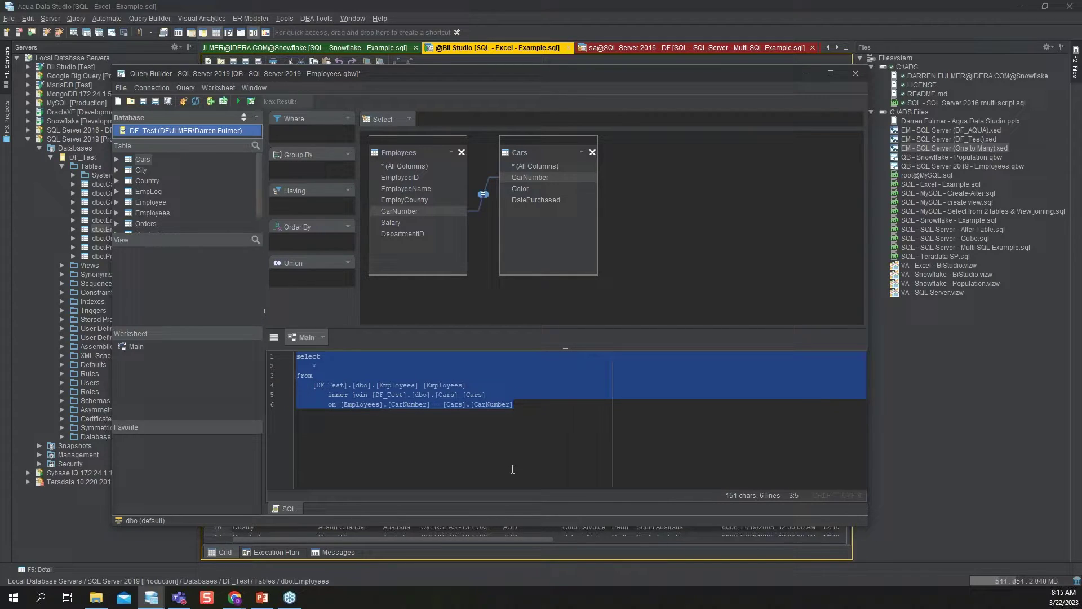
{"action": "left_click", "coordinate": [513, 445]}
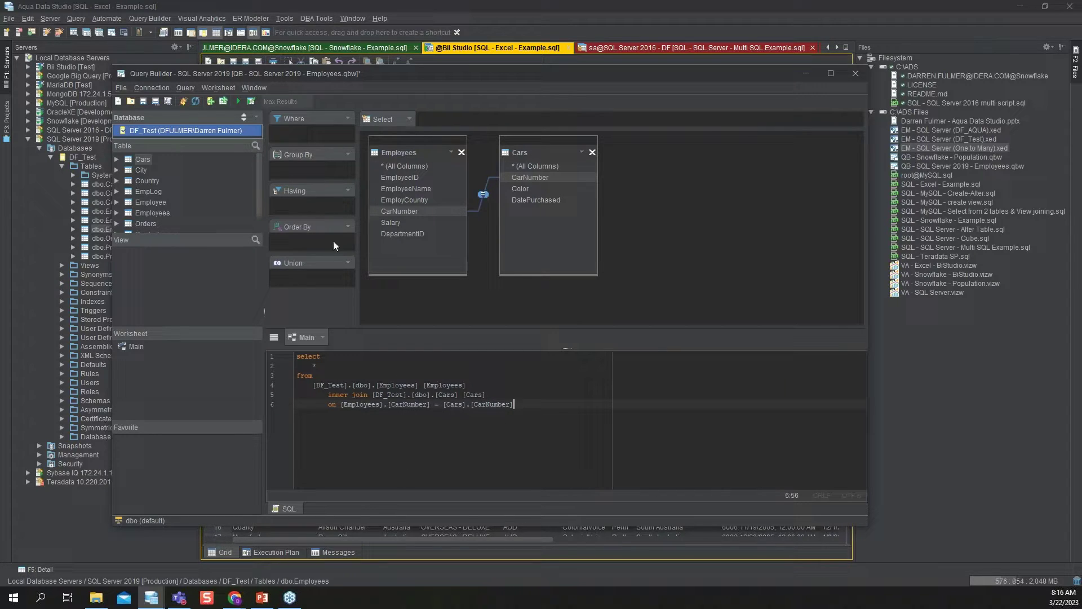
{"action": "left_click", "coordinate": [238, 102]}
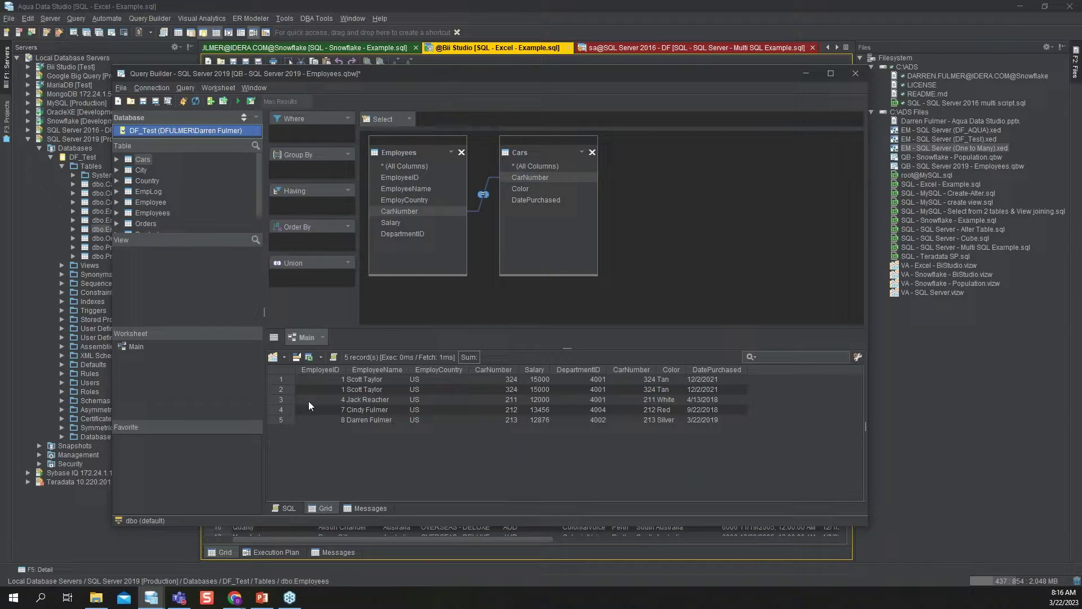
Open the query results in Visual Analytics and build a chart with EmployeeName as columns and Salary as rows
{"action": "left_click", "coordinate": [273, 358]}
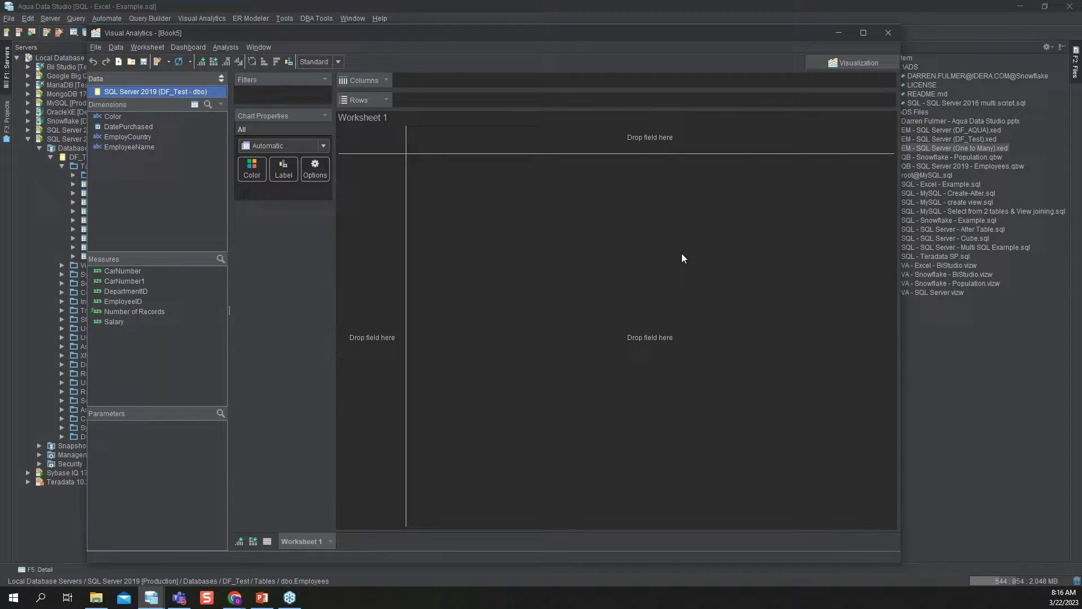
{"action": "key", "text": "alt+Tab"}
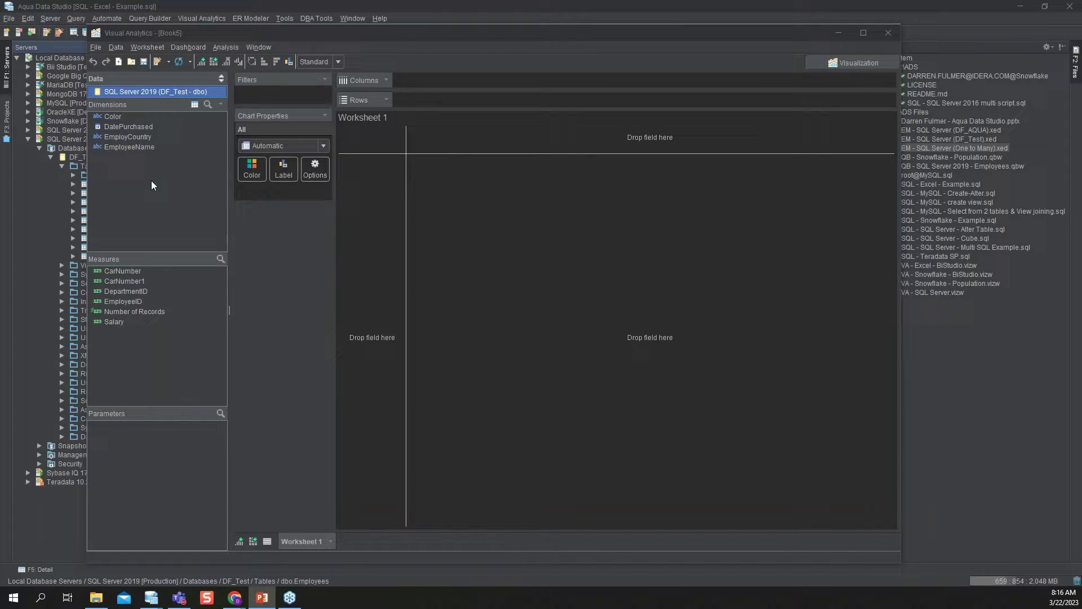
{"action": "left_click_drag", "start_coordinate": [120, 147], "coordinate": [428, 80]}
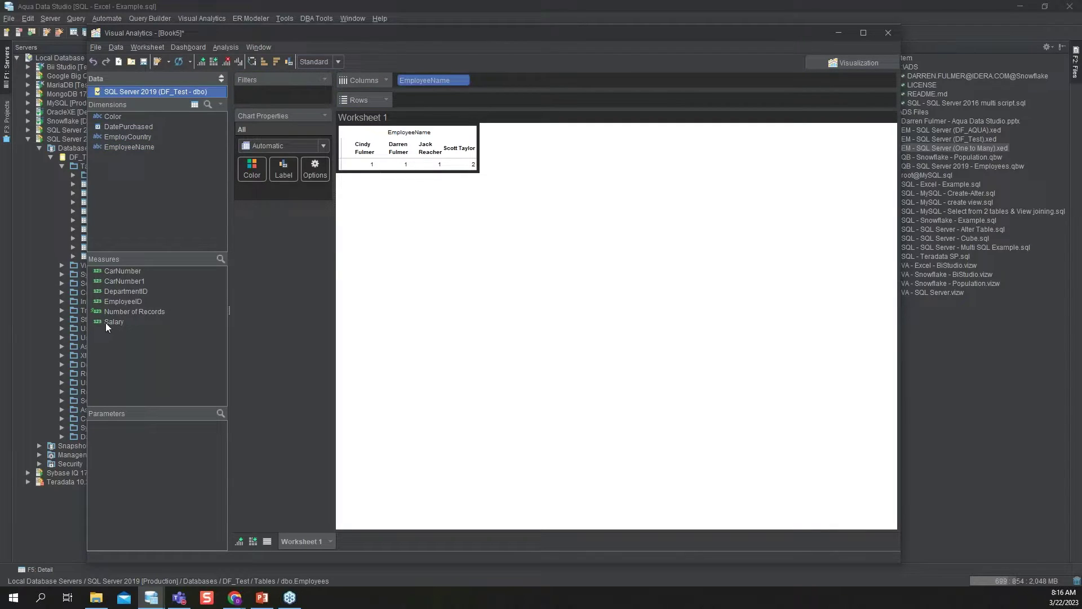
{"action": "left_click_drag", "start_coordinate": [106, 322], "coordinate": [443, 99]}
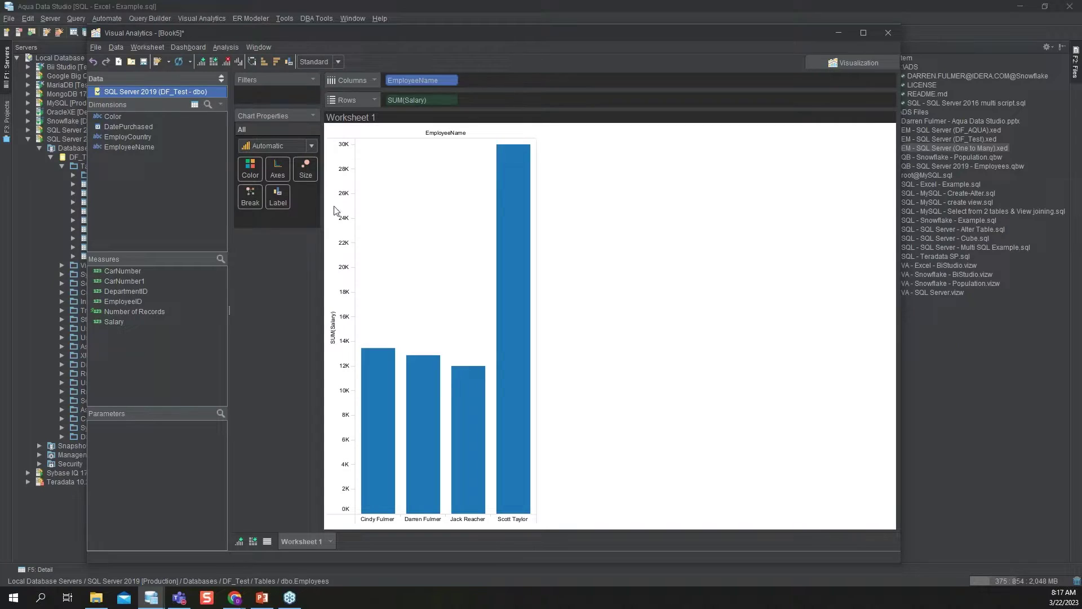
Try the Area and Line chart types for the salary chart, and set the chart type to Bar
{"action": "left_click", "coordinate": [312, 146]}
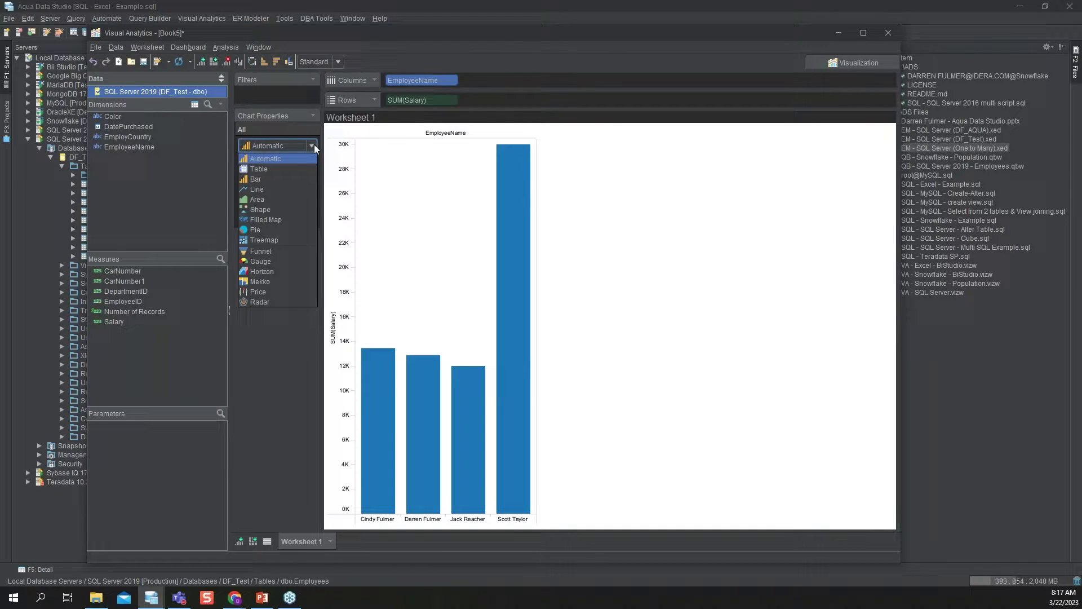
{"action": "left_click", "coordinate": [283, 198]}
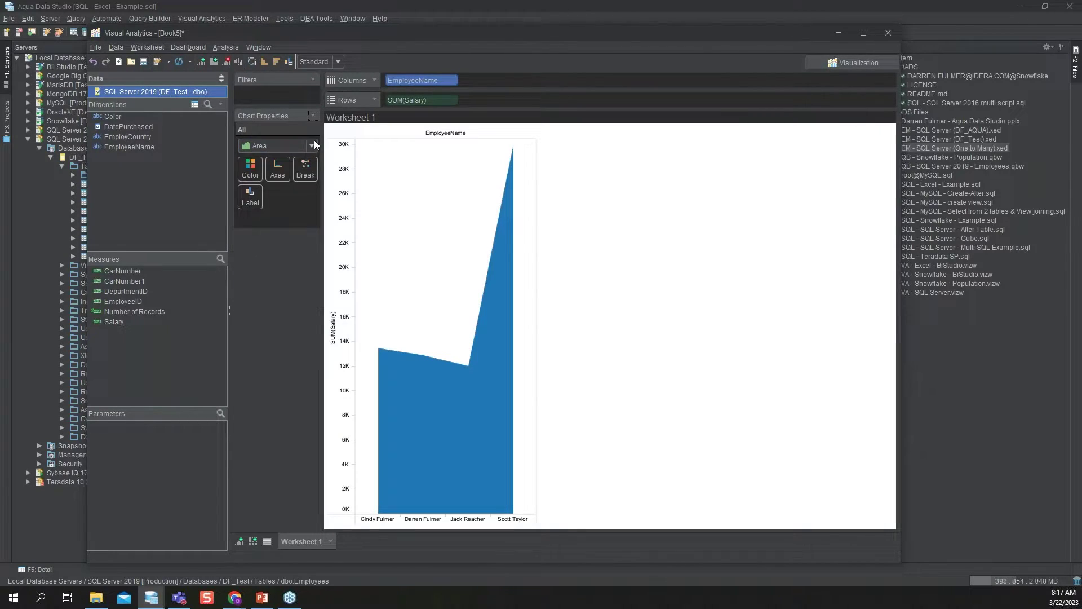
{"action": "left_click", "coordinate": [314, 145]}
{"action": "left_click", "coordinate": [300, 190]}
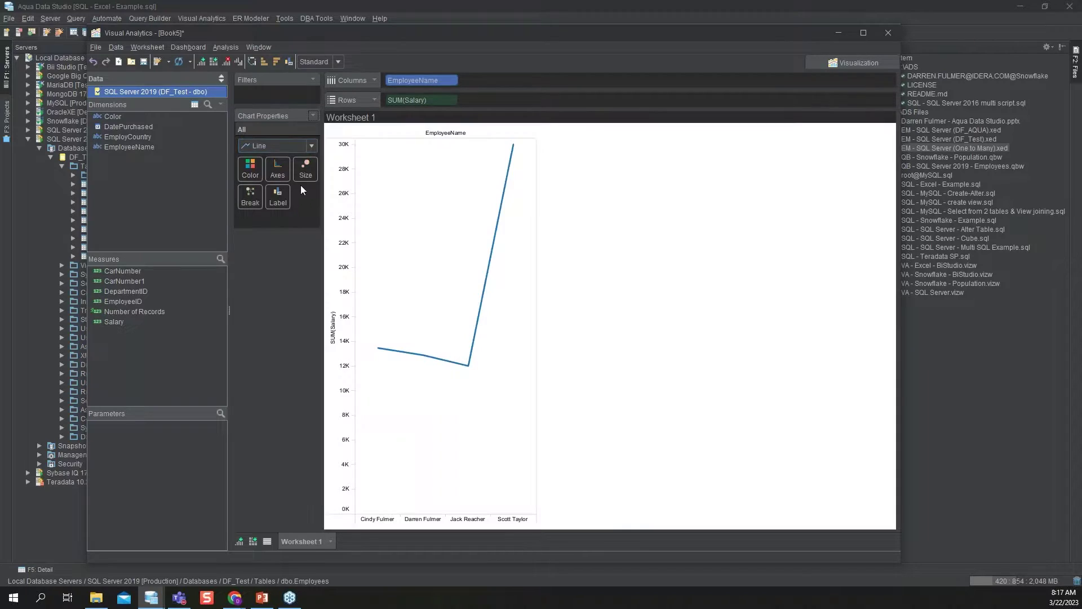
{"action": "left_click", "coordinate": [312, 145]}
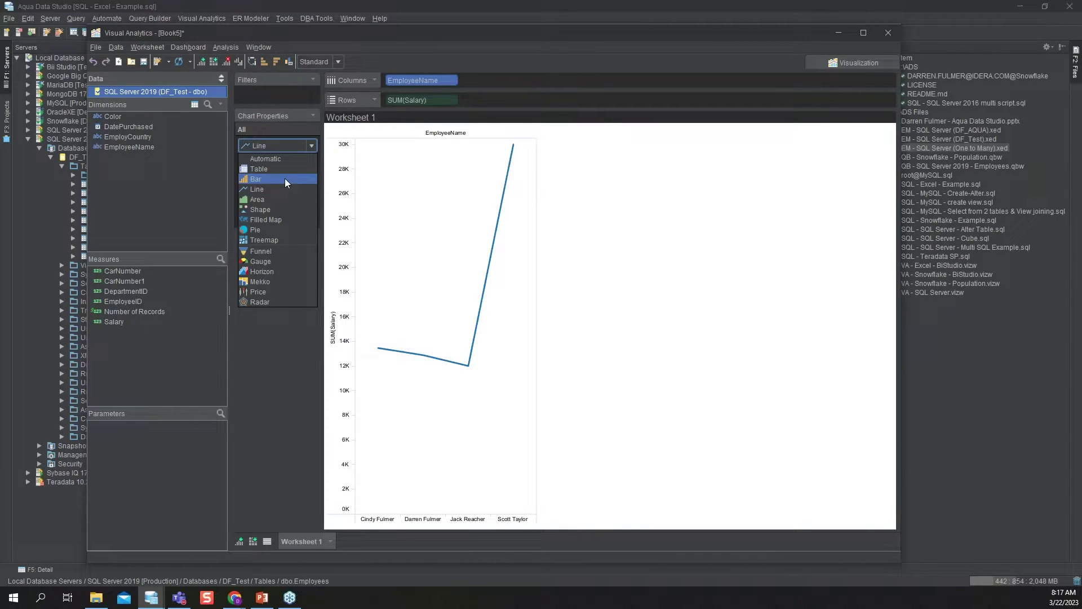
{"action": "left_click", "coordinate": [285, 178]}
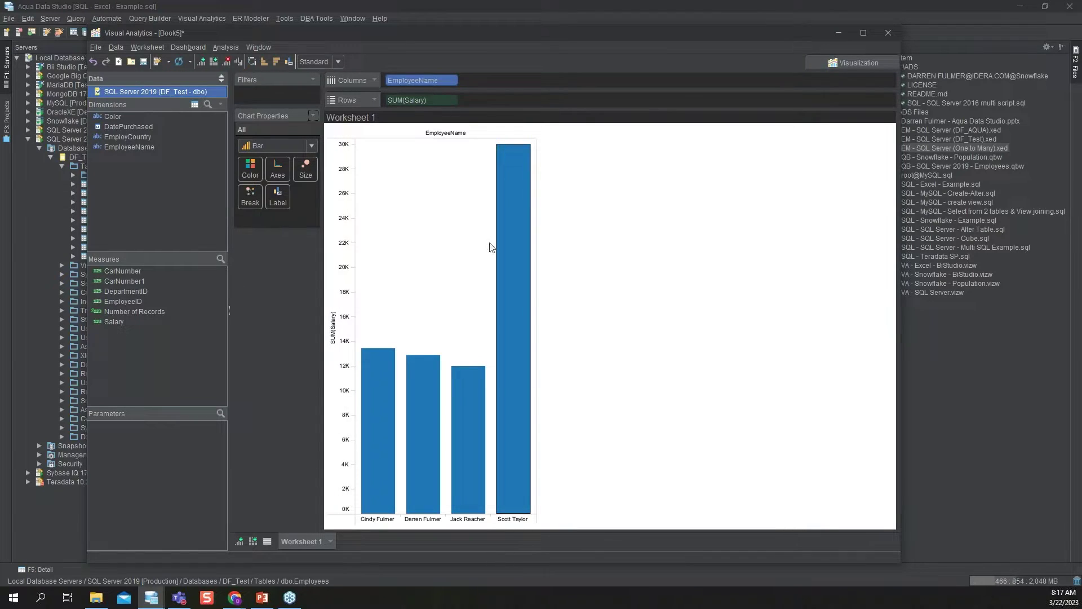
Show data labels on the salary bars and recolor the bars dark red
{"action": "left_click", "coordinate": [276, 197]}
{"action": "left_click", "coordinate": [285, 226]}
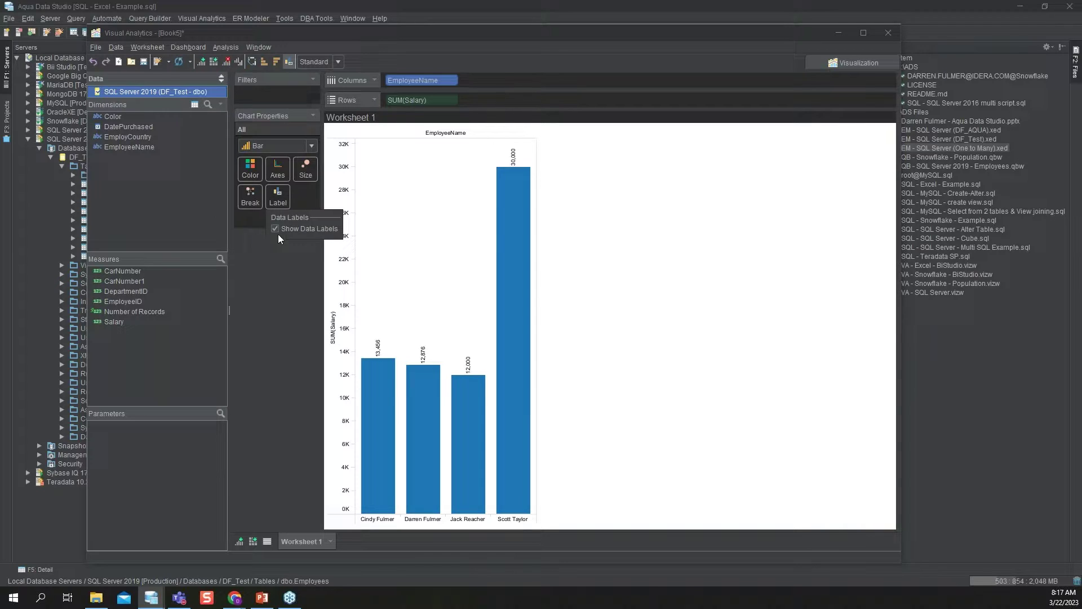
{"action": "left_click", "coordinate": [252, 232]}
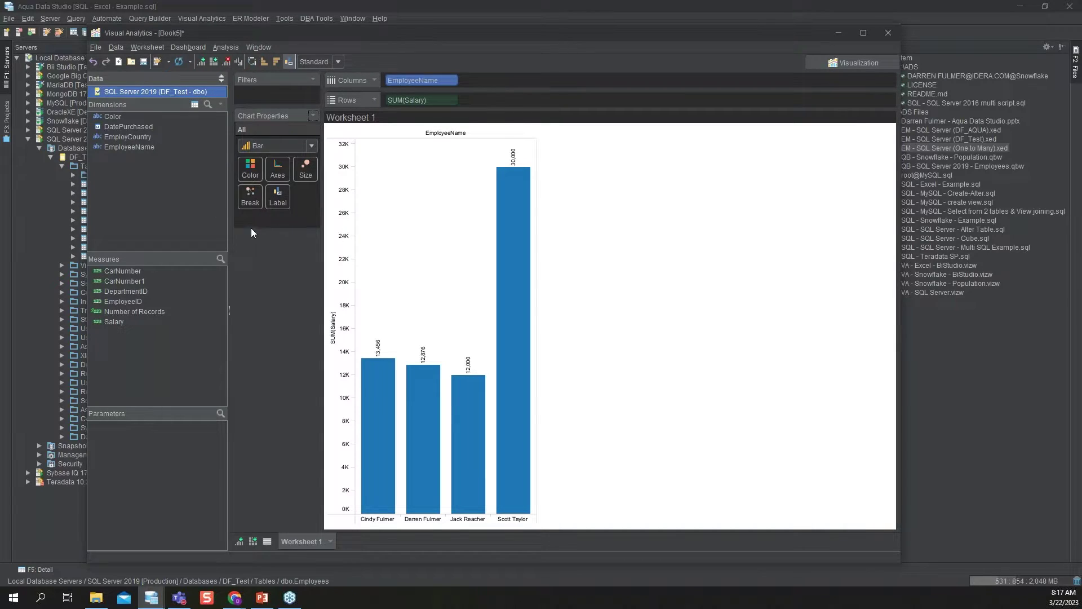
{"action": "left_click", "coordinate": [251, 175]}
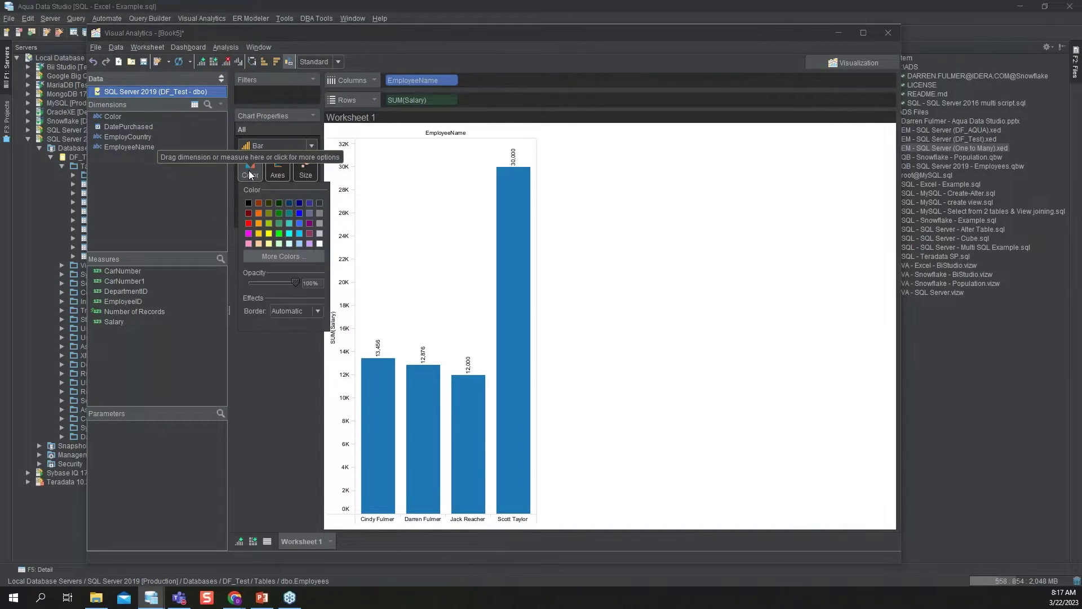
{"action": "left_click", "coordinate": [248, 212]}
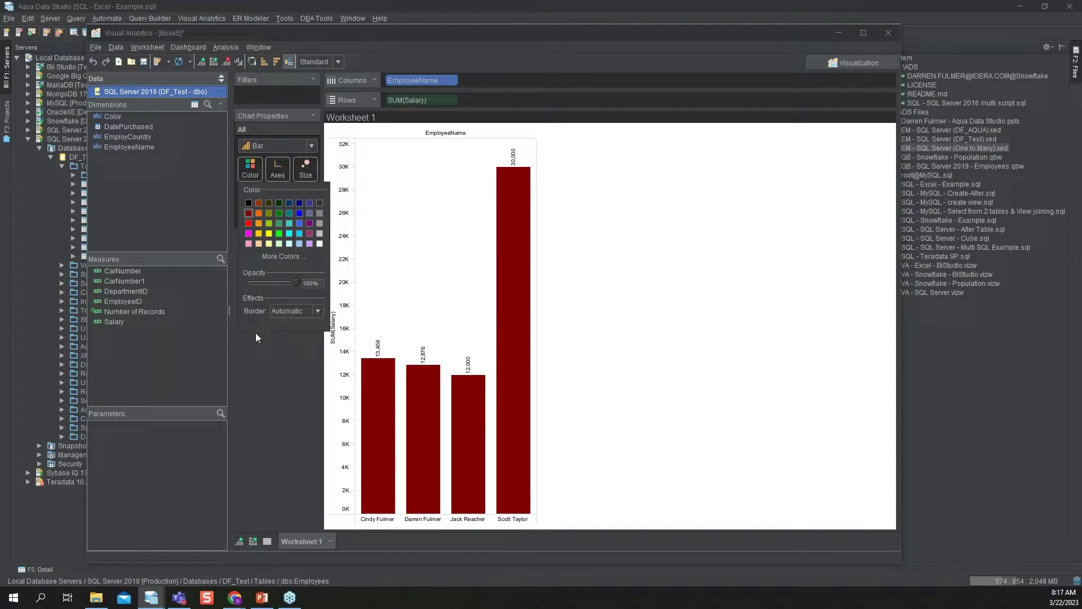
{"action": "left_click", "coordinate": [264, 363]}
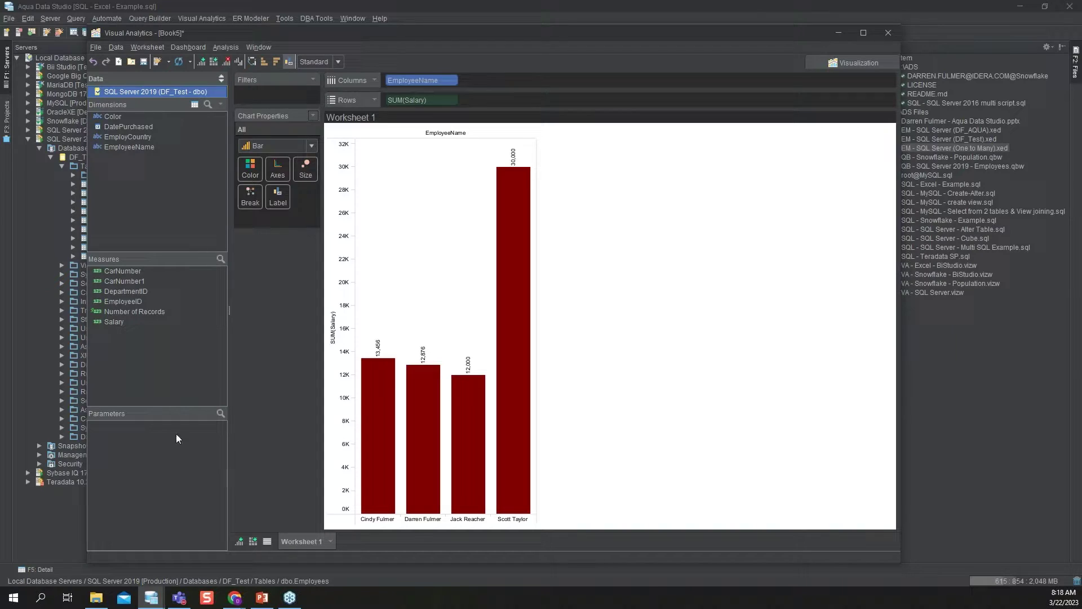
Close the Book5 chart workbook, discarding its changes, and switch to the VA - Excel - BiStudio.vizw Visual Analytics window
{"action": "left_click", "coordinate": [888, 31]}
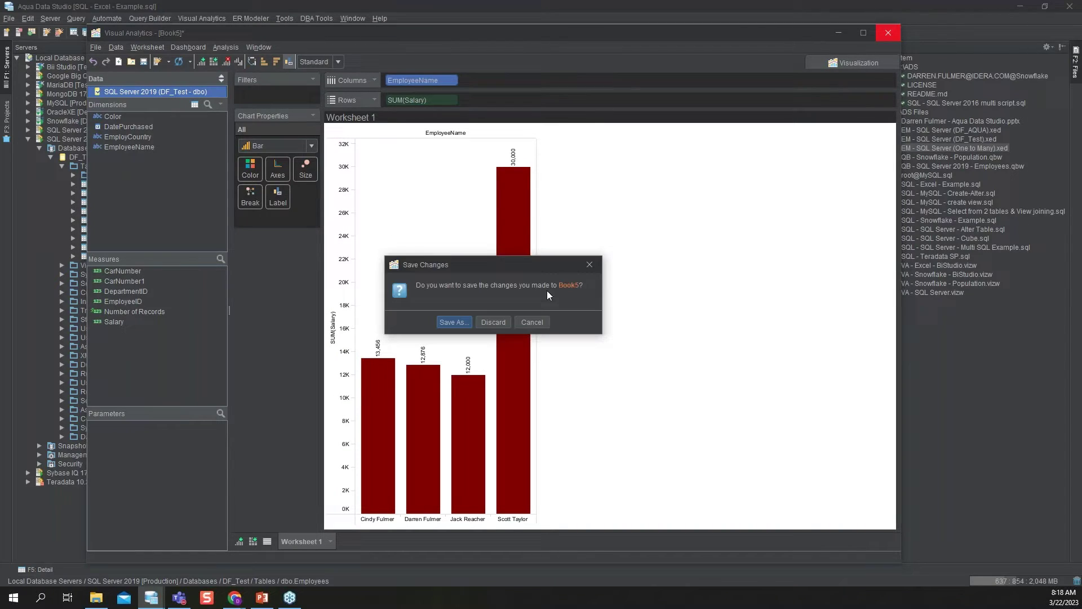
{"action": "left_click", "coordinate": [489, 321]}
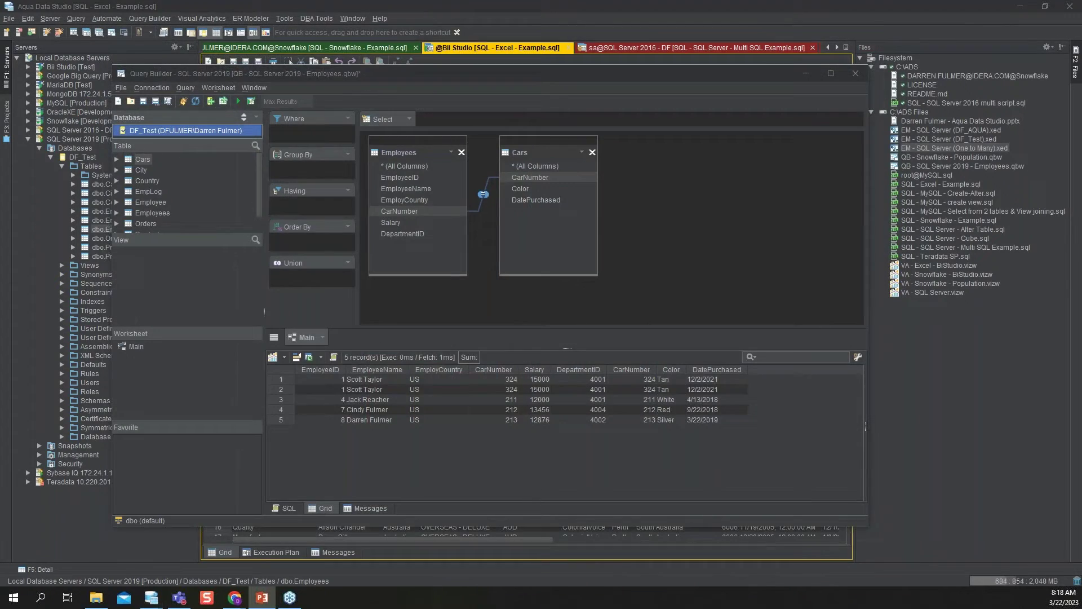
{"action": "mouse_move", "coordinate": [151, 604]}
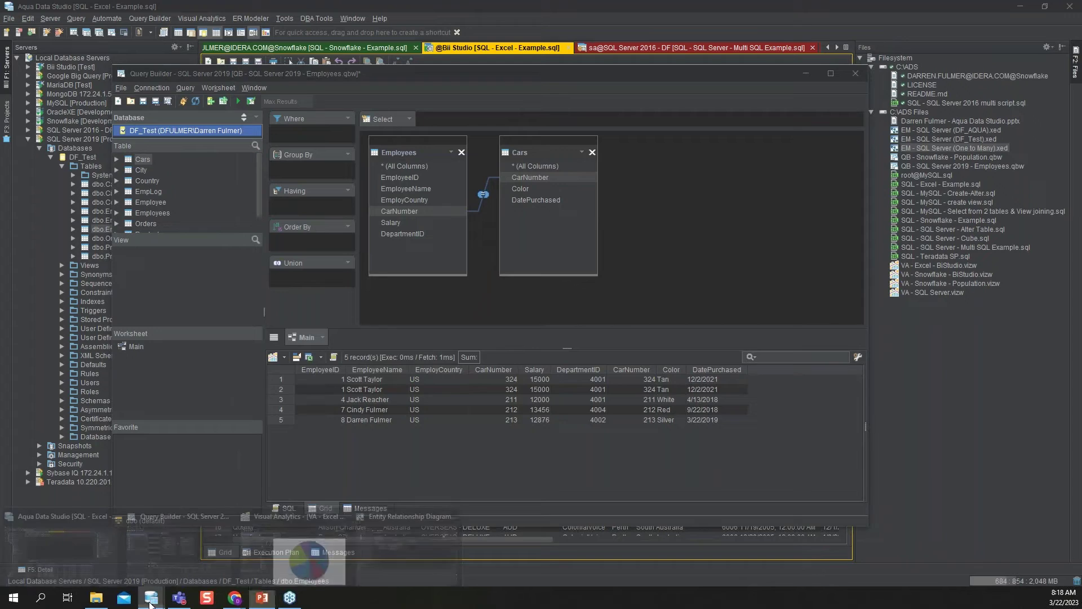
{"action": "left_click", "coordinate": [285, 511]}
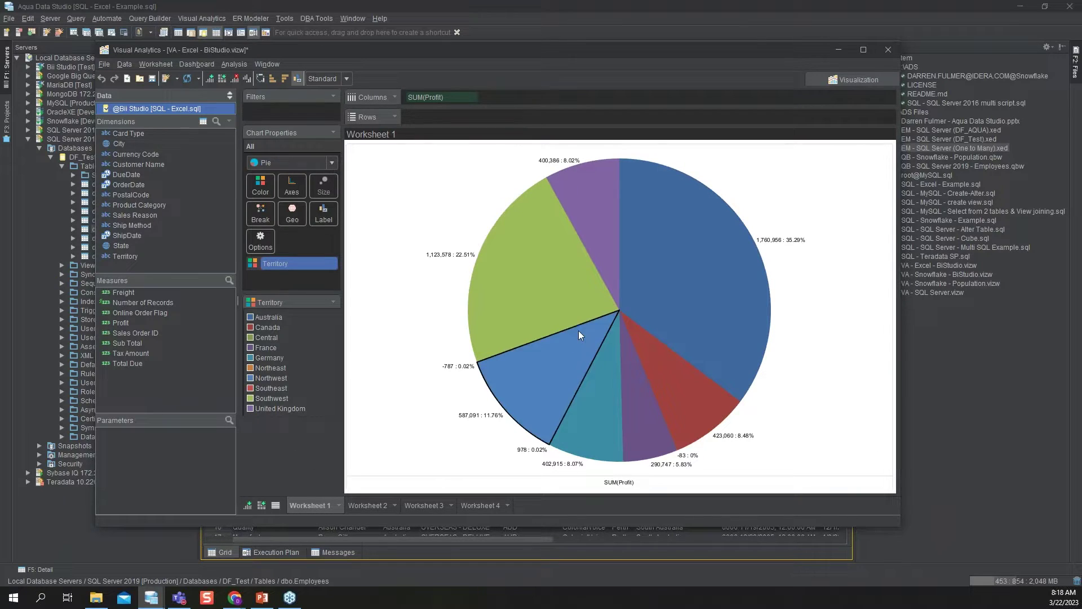
View the underlying data of the Southwest pie slice, close it, and go to the state profit chart on Worksheet 2
{"action": "mouse_move", "coordinate": [557, 288]}
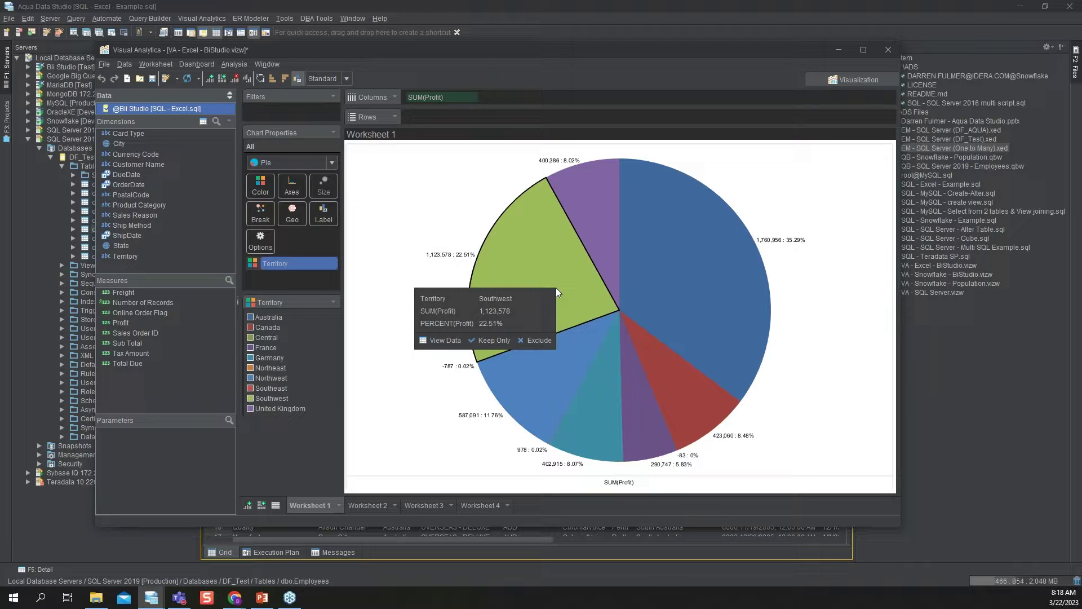
{"action": "left_click", "coordinate": [456, 342]}
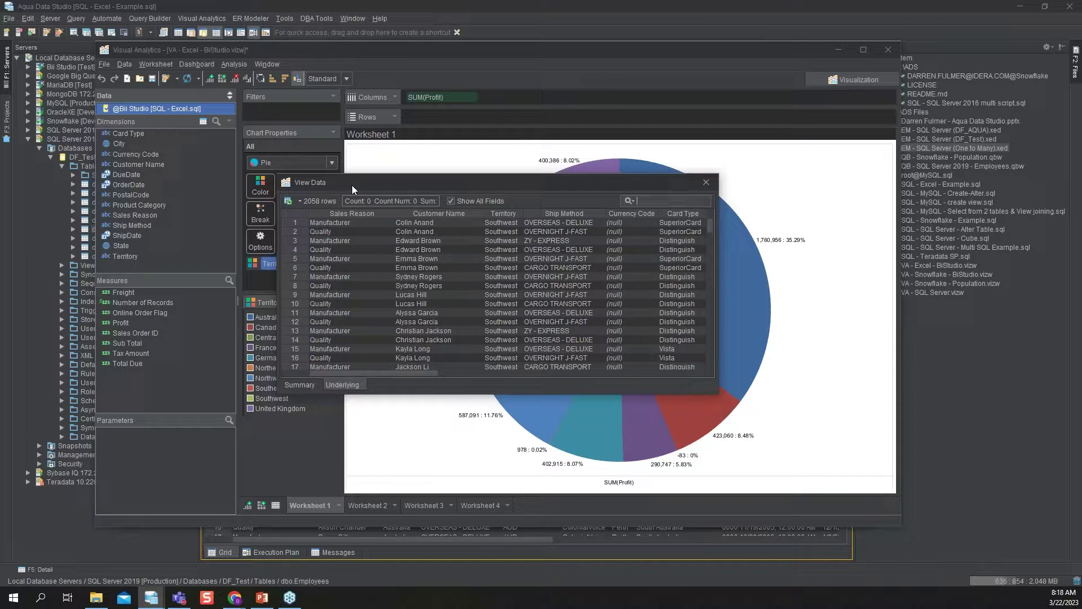
{"action": "left_click", "coordinate": [702, 182]}
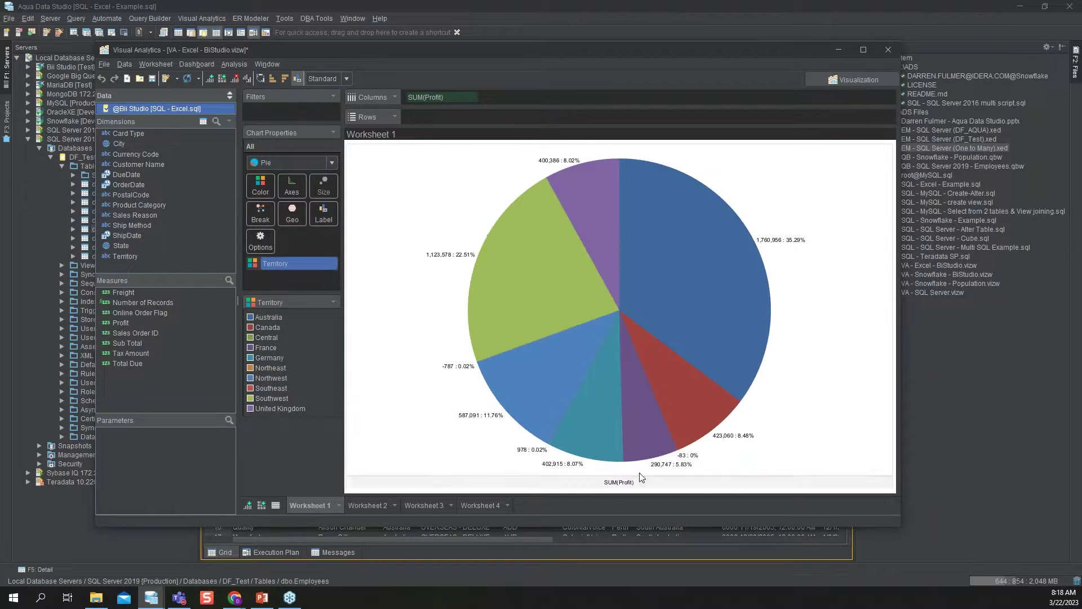
{"action": "left_click", "coordinate": [367, 505]}
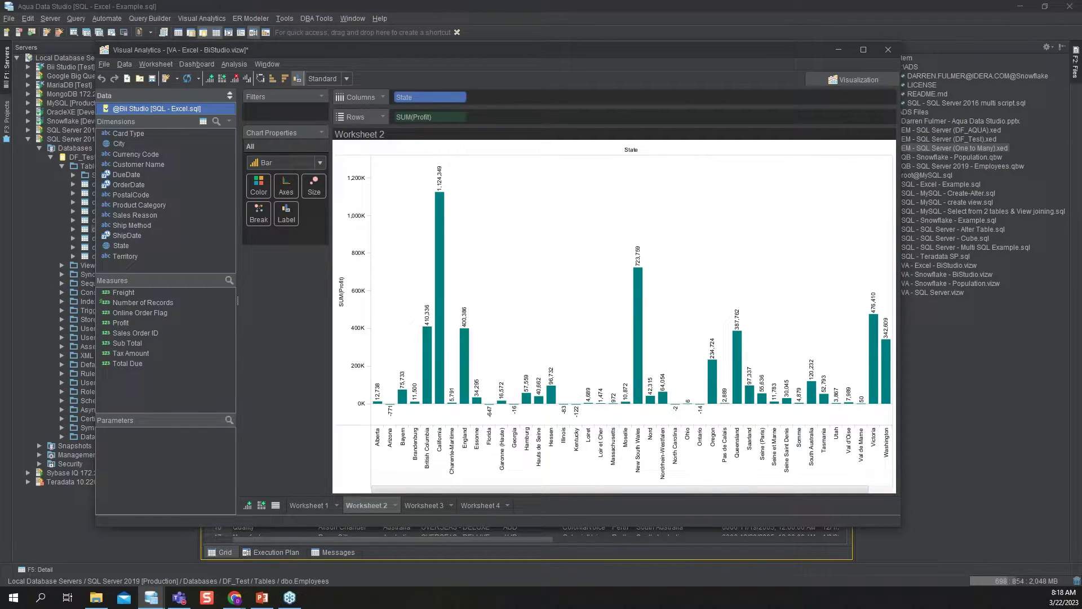
On Worksheet 3, regroup the ShipDate column from week number to continuous Month (July 2005)
{"action": "left_click", "coordinate": [424, 506]}
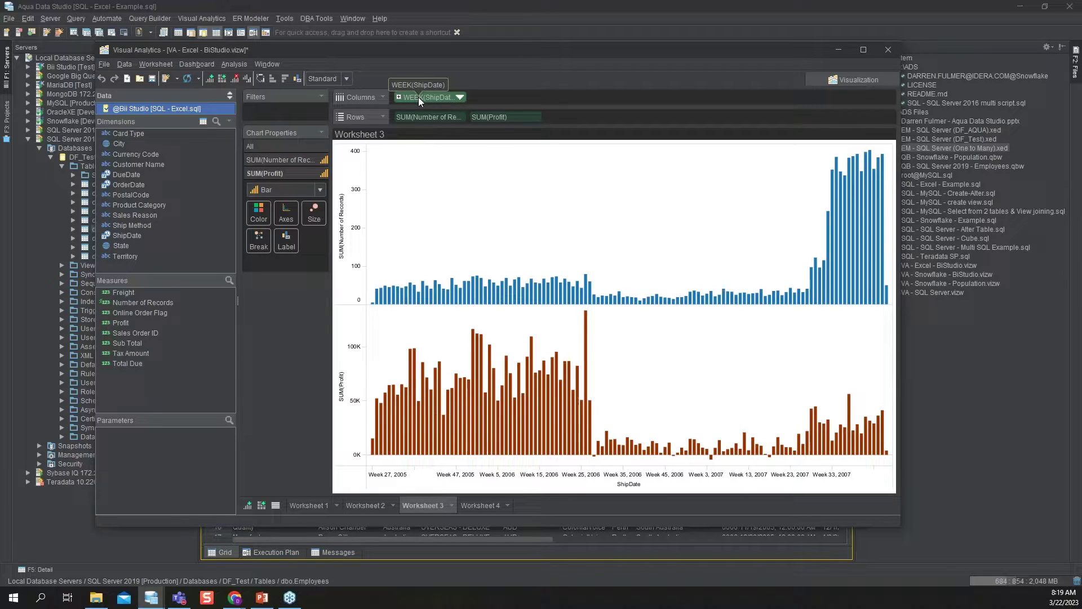
{"action": "left_click", "coordinate": [460, 96]}
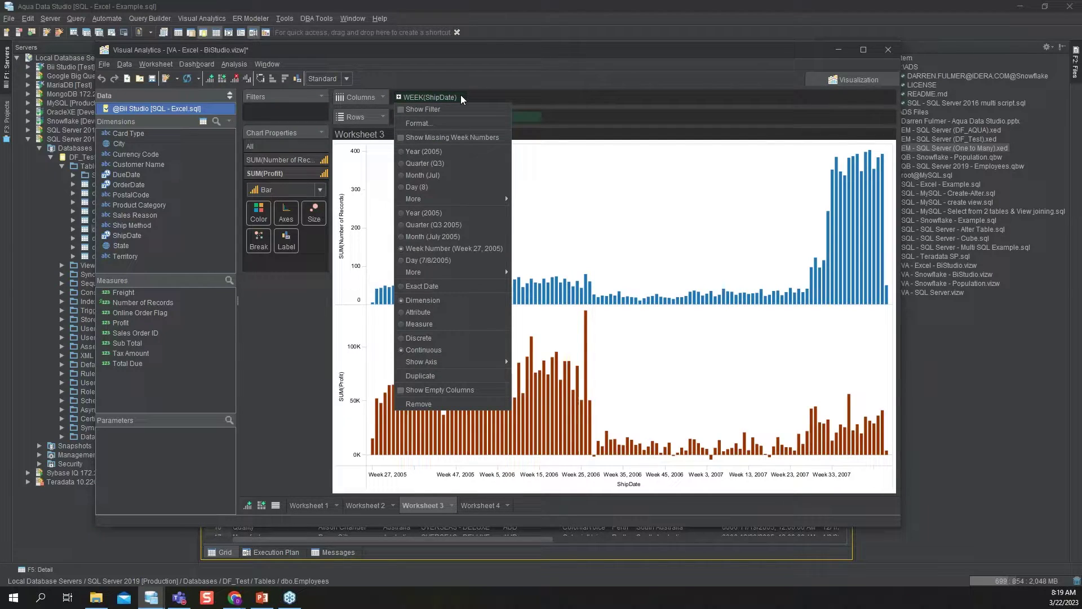
{"action": "left_click", "coordinate": [426, 238]}
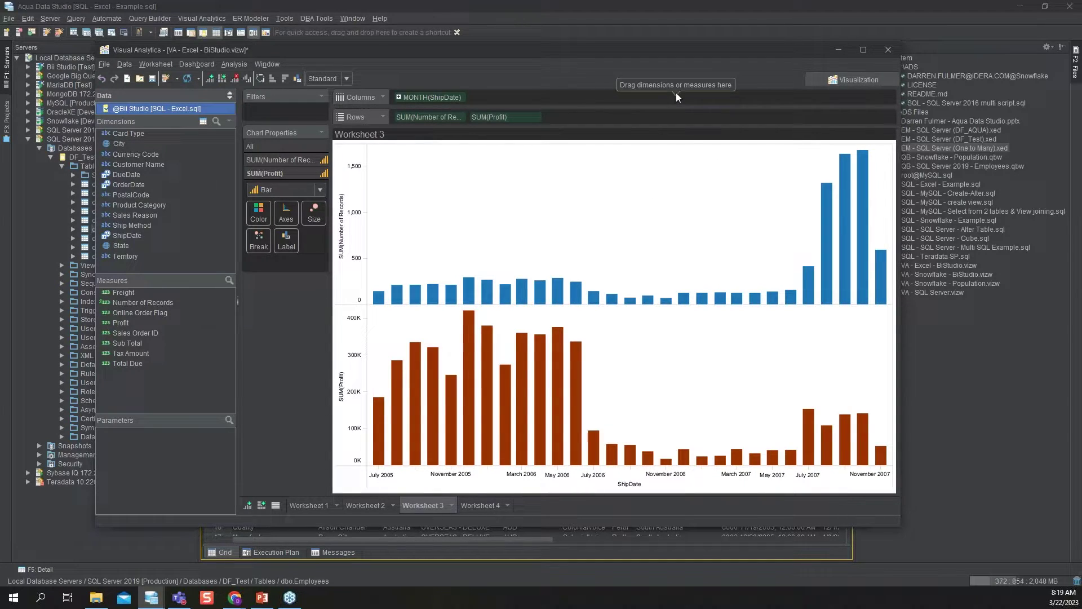
{"action": "left_click", "coordinate": [460, 97]}
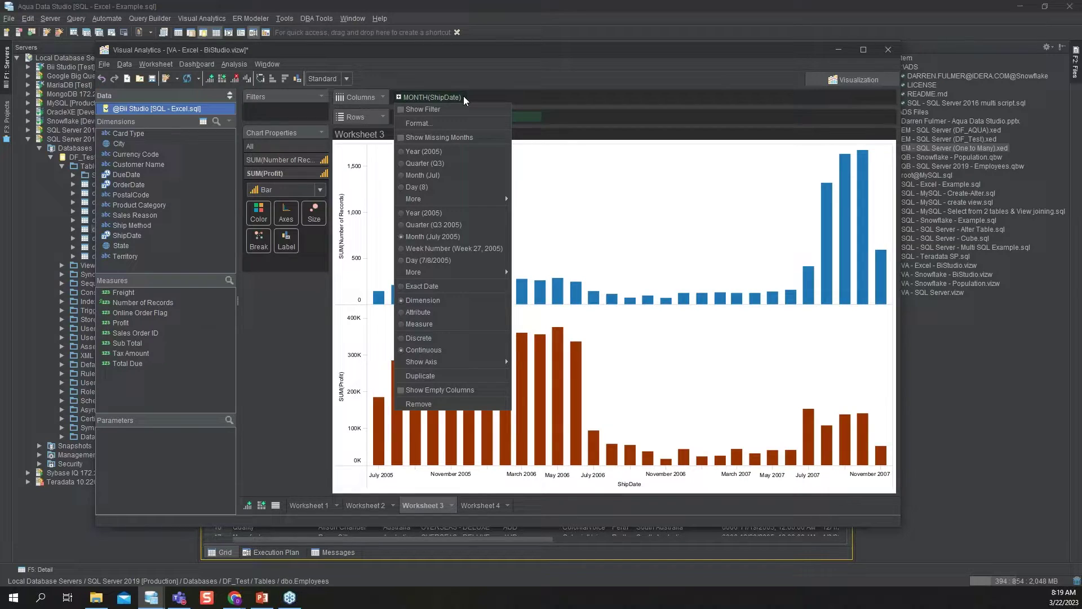
{"action": "left_click", "coordinate": [297, 317]}
Show the nested territory and state pie on Worksheet 4 and look over the available visualization types
{"action": "left_click", "coordinate": [487, 506]}
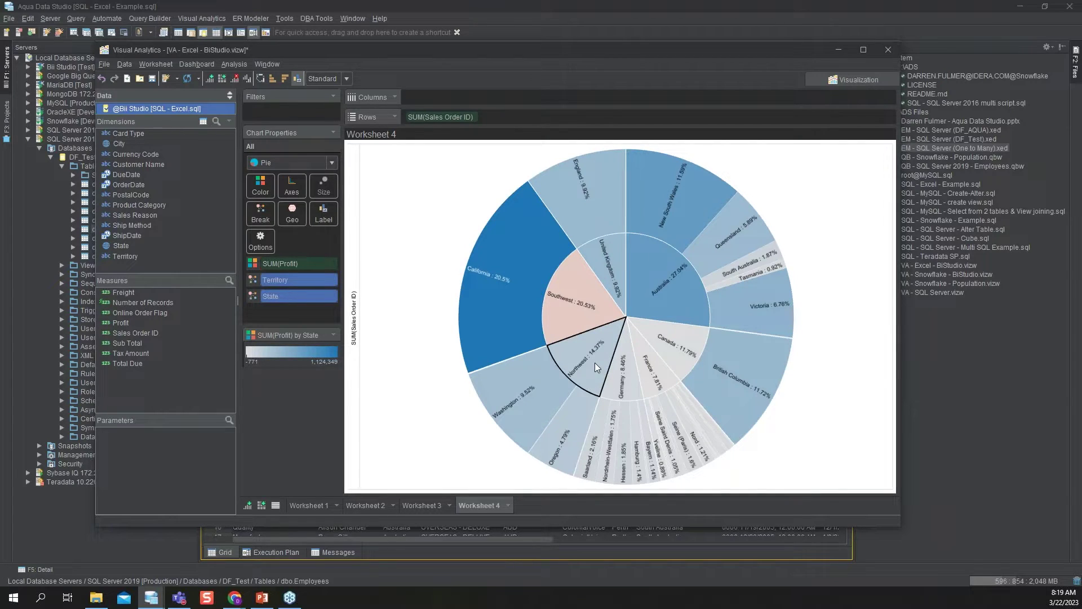
{"action": "mouse_move", "coordinate": [594, 363]}
{"action": "left_click", "coordinate": [859, 80]}
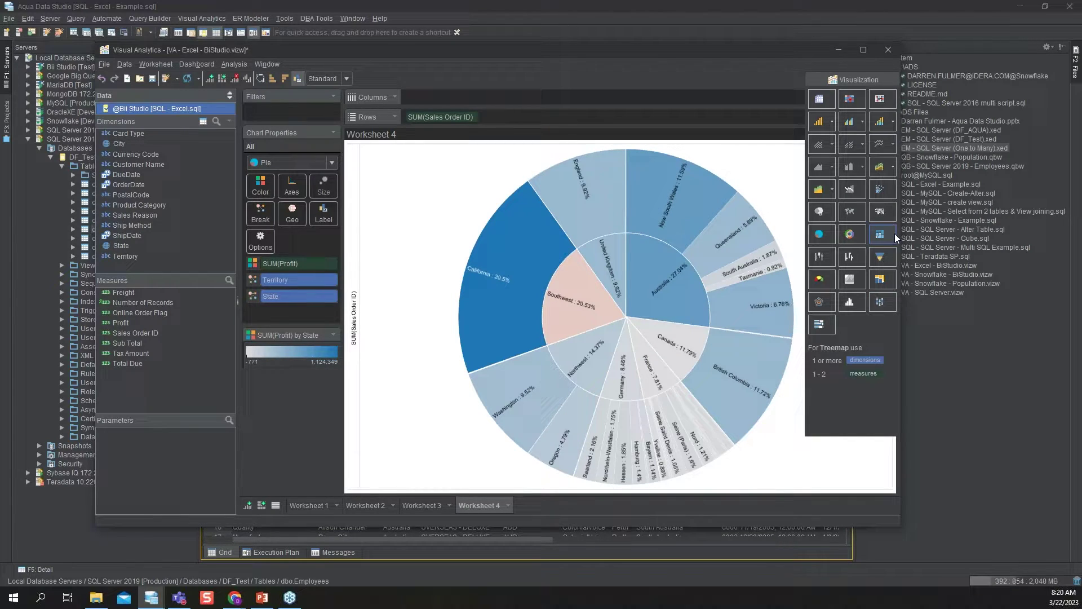
{"action": "left_click", "coordinate": [854, 80]}
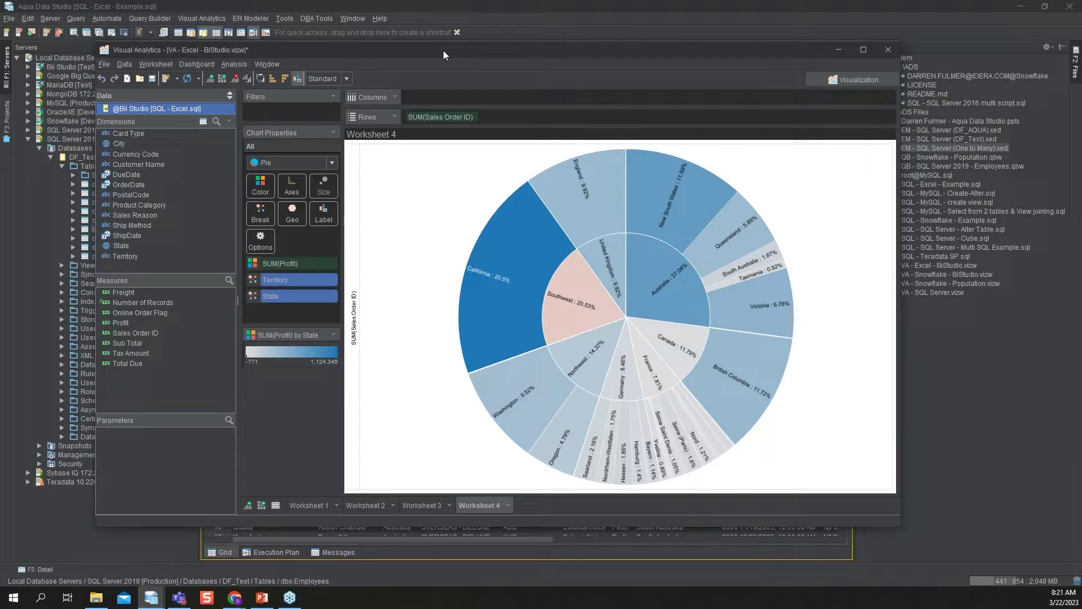
Rename Worksheet 1 as "Profit by territory"
{"action": "left_click", "coordinate": [356, 507]}
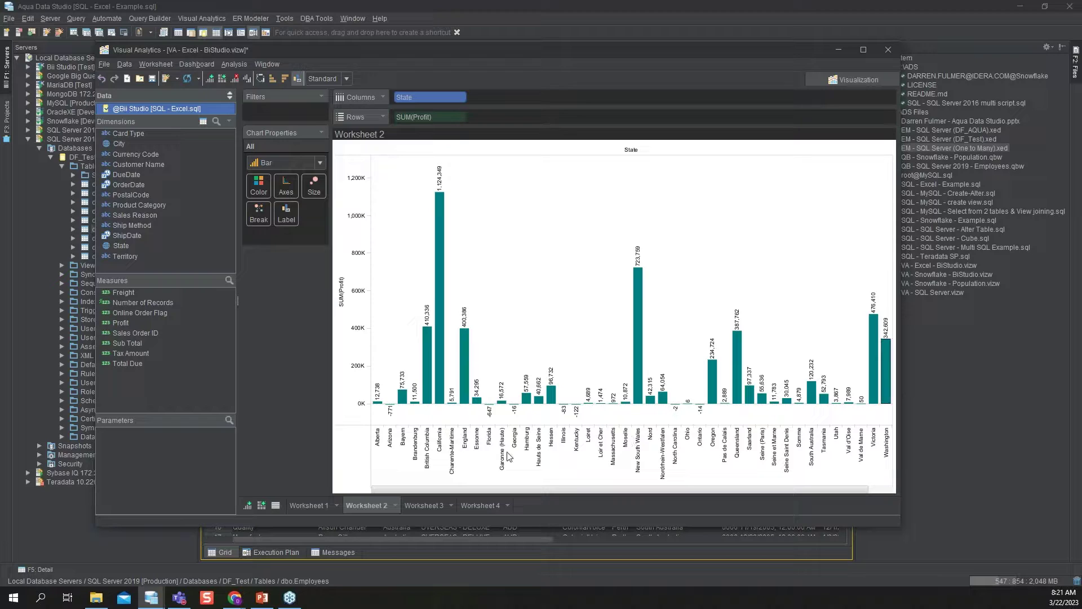
{"action": "left_click", "coordinate": [338, 505]}
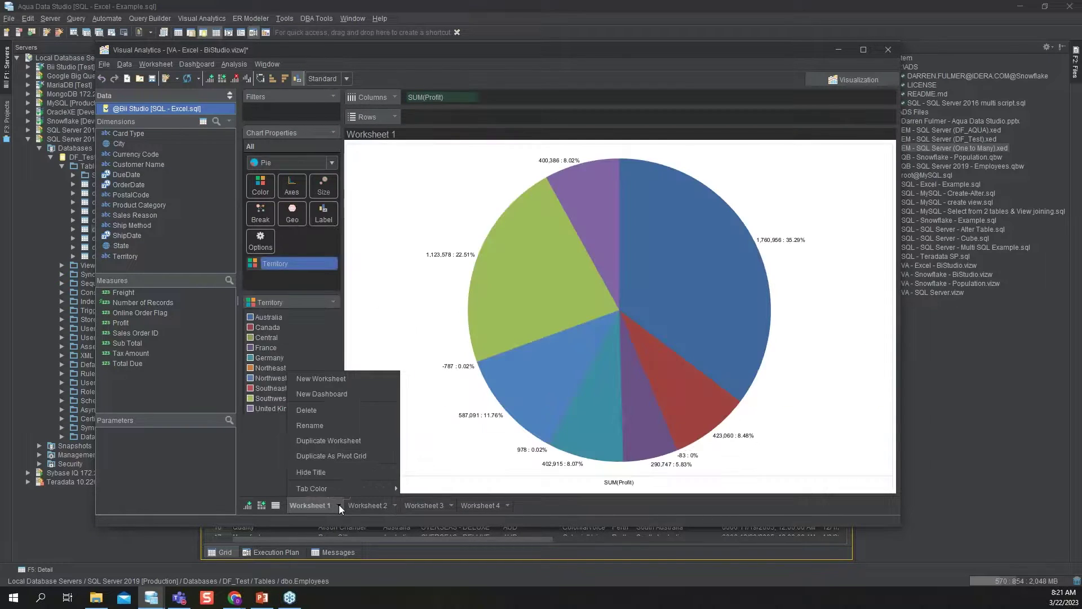
{"action": "left_click", "coordinate": [310, 425]}
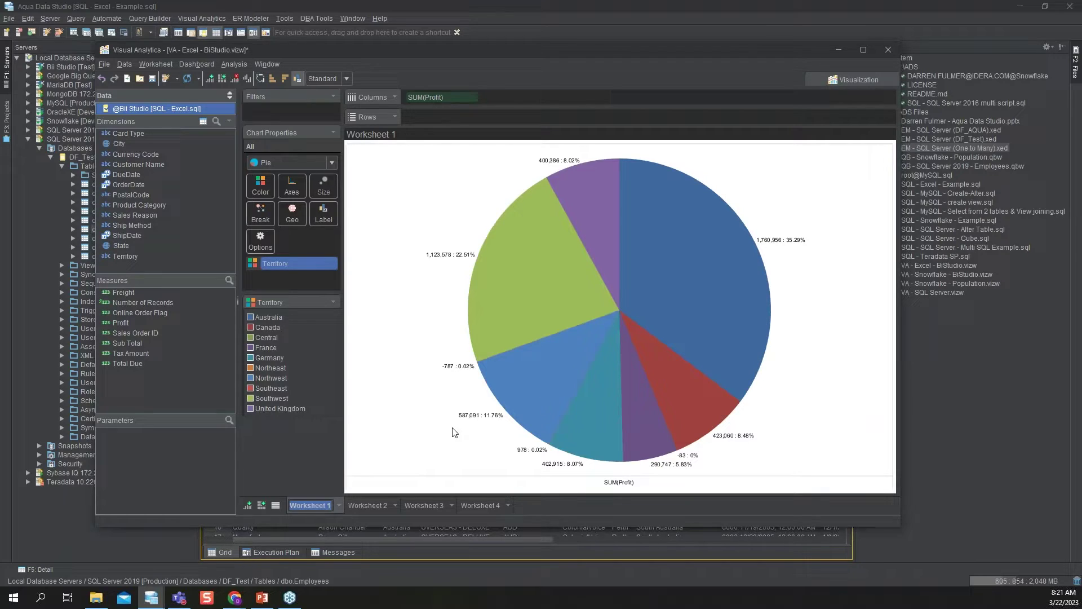
{"action": "type", "text": "Pro"}
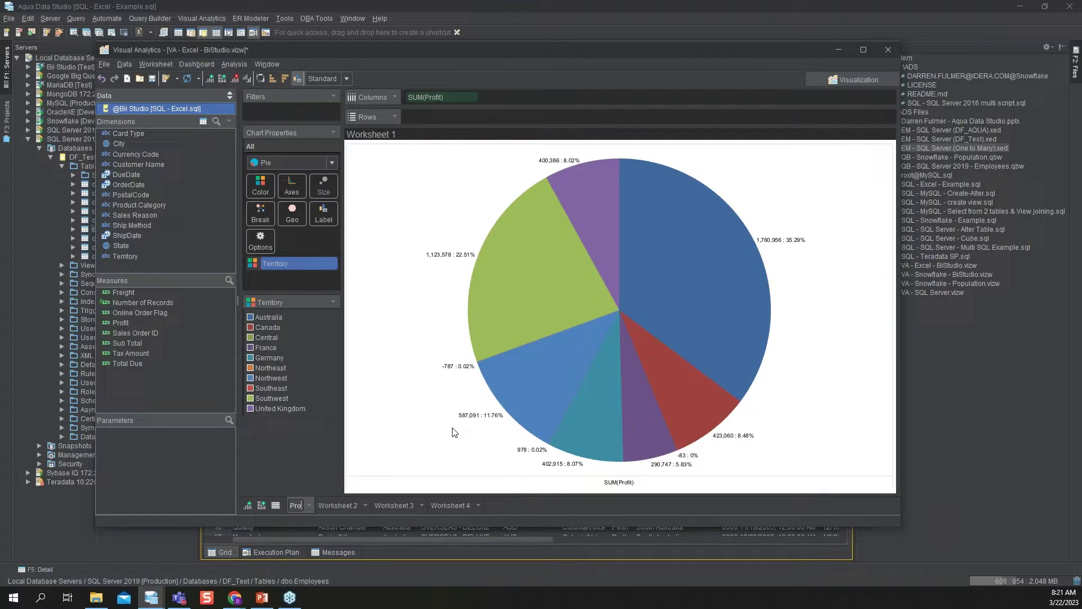
{"action": "type", "text": "fit by "}
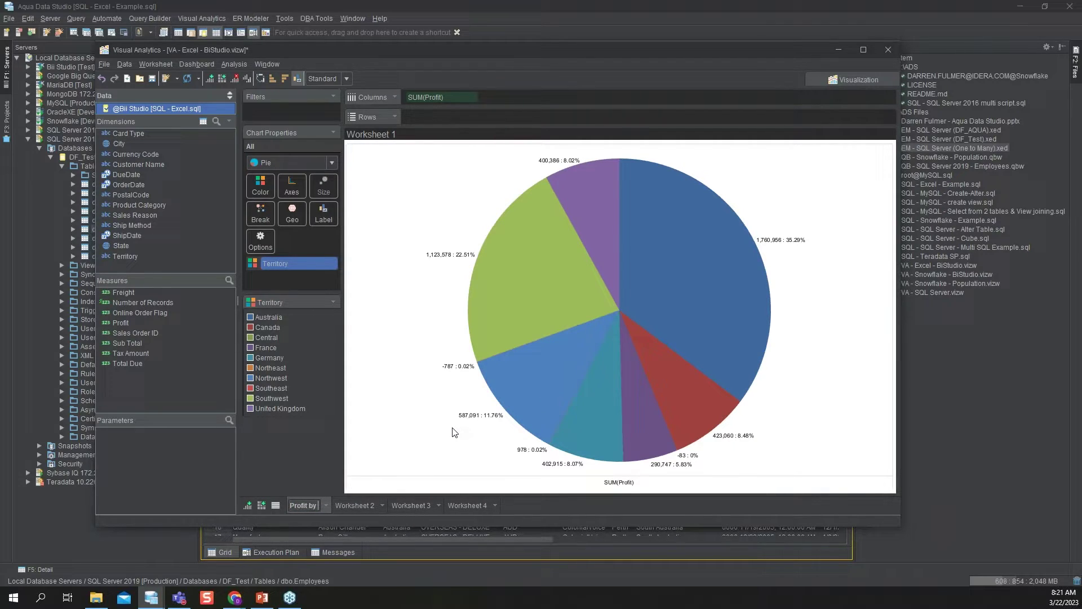
{"action": "type", "text": "territory"}
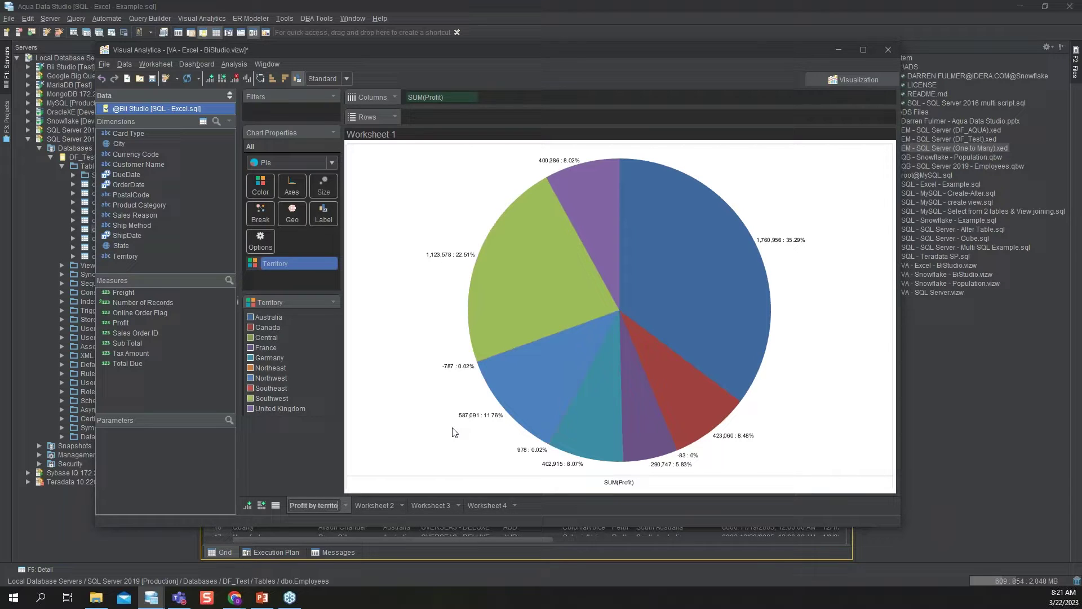
{"action": "key", "text": "Return"}
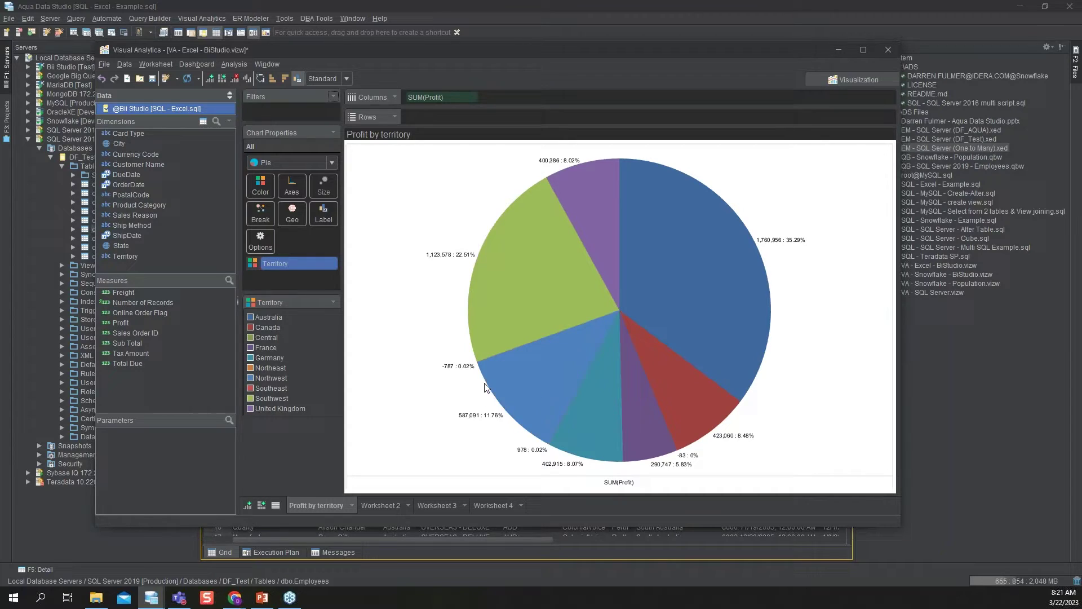
Create a new dashboard and place the Profit by territory sheet on it
{"action": "left_click", "coordinate": [262, 505]}
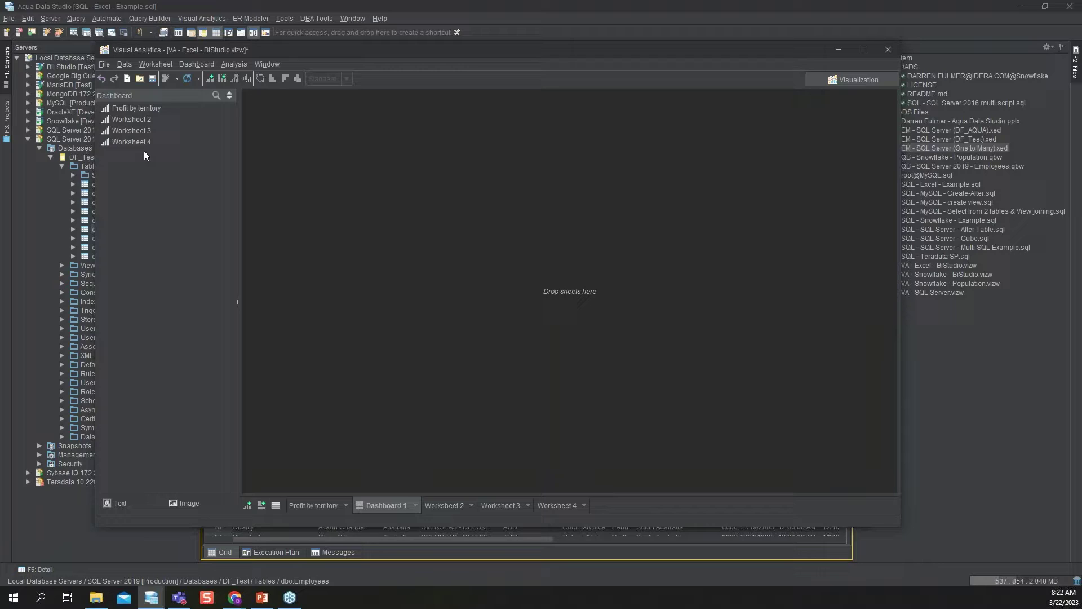
{"action": "left_click_drag", "start_coordinate": [131, 106], "coordinate": [398, 103]}
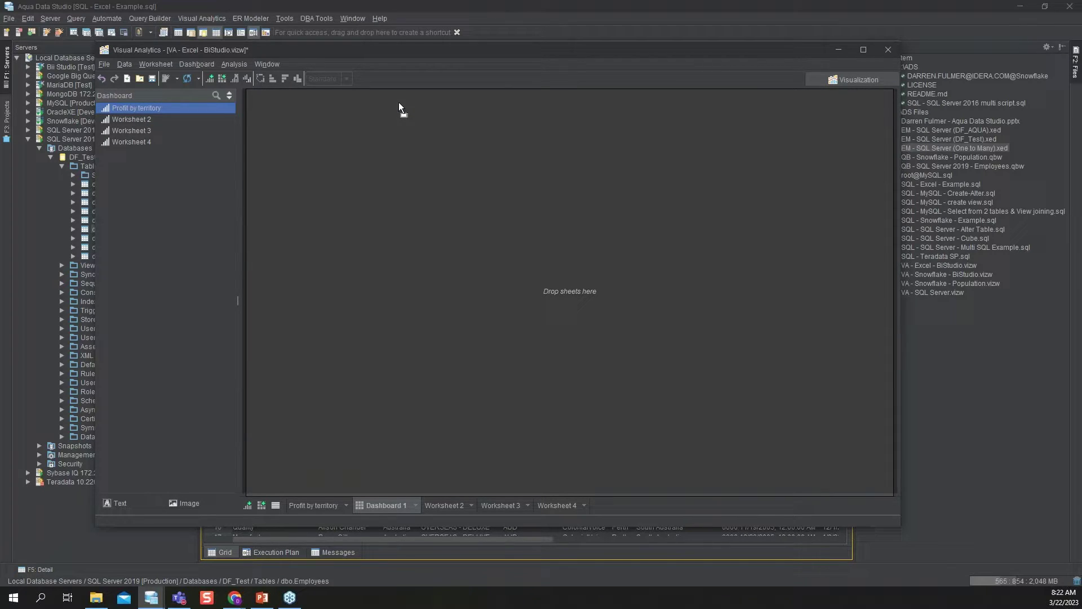
{"action": "left_click_drag", "start_coordinate": [398, 102], "coordinate": [397, 102]}
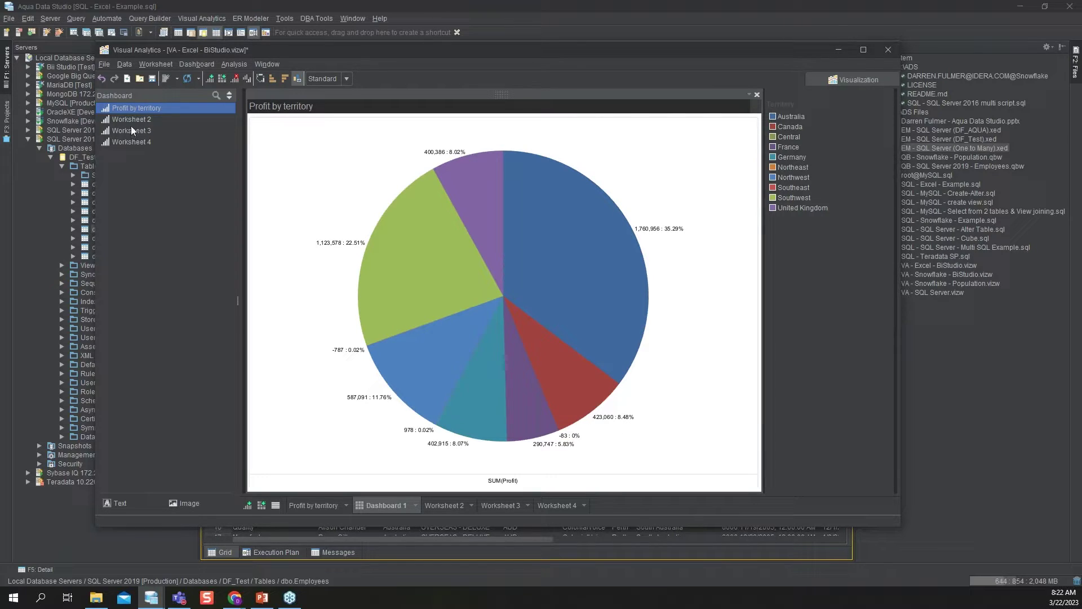
Add Worksheet 3 beneath the Profit by territory chart on the dashboard and look over the workbook's export formats
{"action": "left_click_drag", "start_coordinate": [131, 130], "coordinate": [411, 190]}
{"action": "left_click_drag", "start_coordinate": [510, 184], "coordinate": [488, 398]}
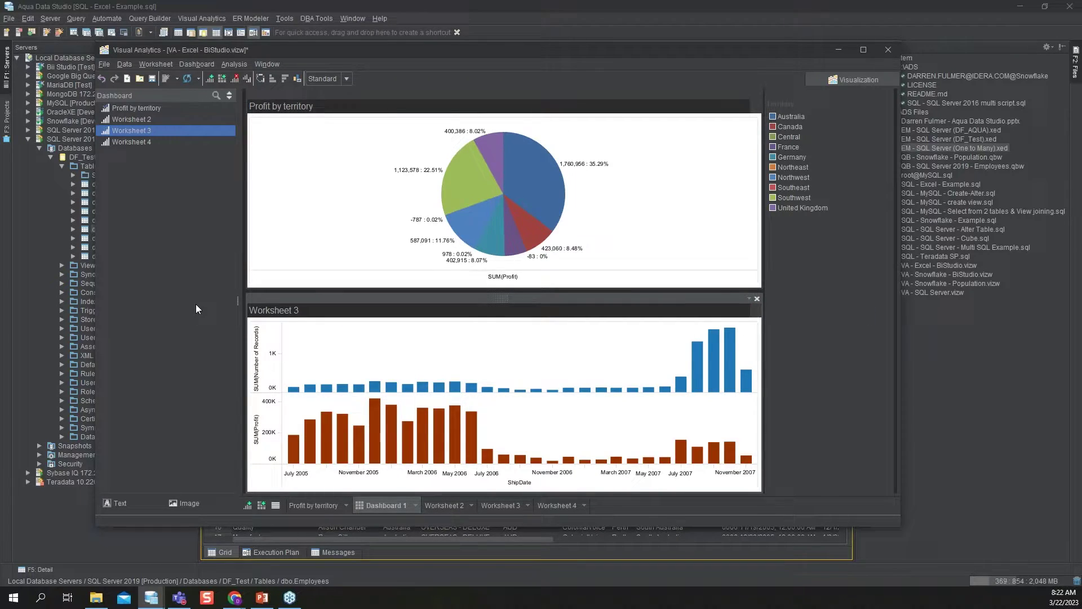
{"action": "left_click", "coordinate": [105, 65]}
{"action": "mouse_move", "coordinate": [123, 155]}
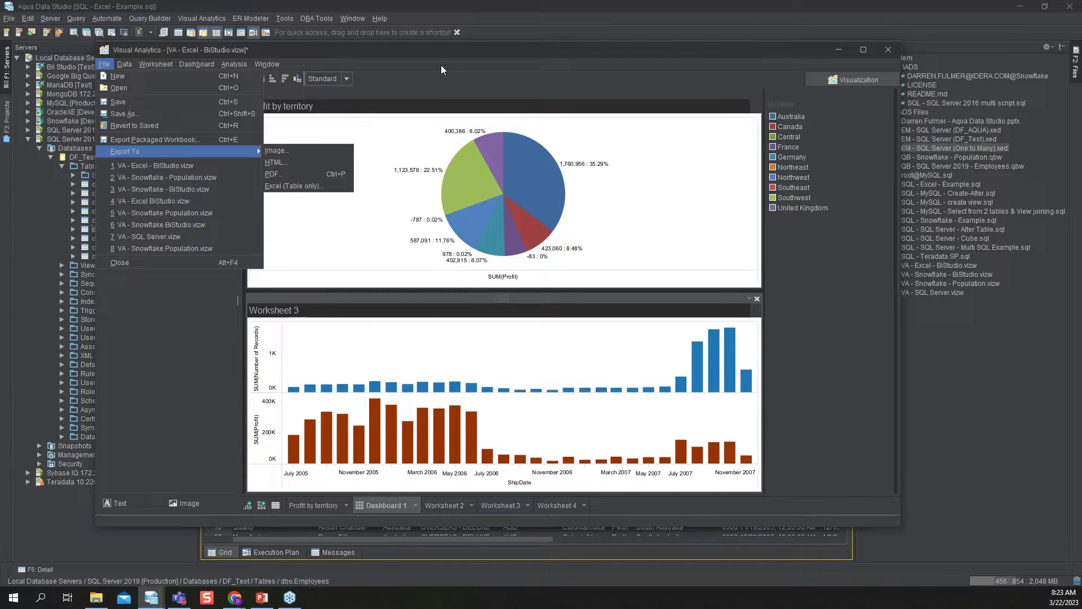
{"action": "left_click", "coordinate": [406, 71]}
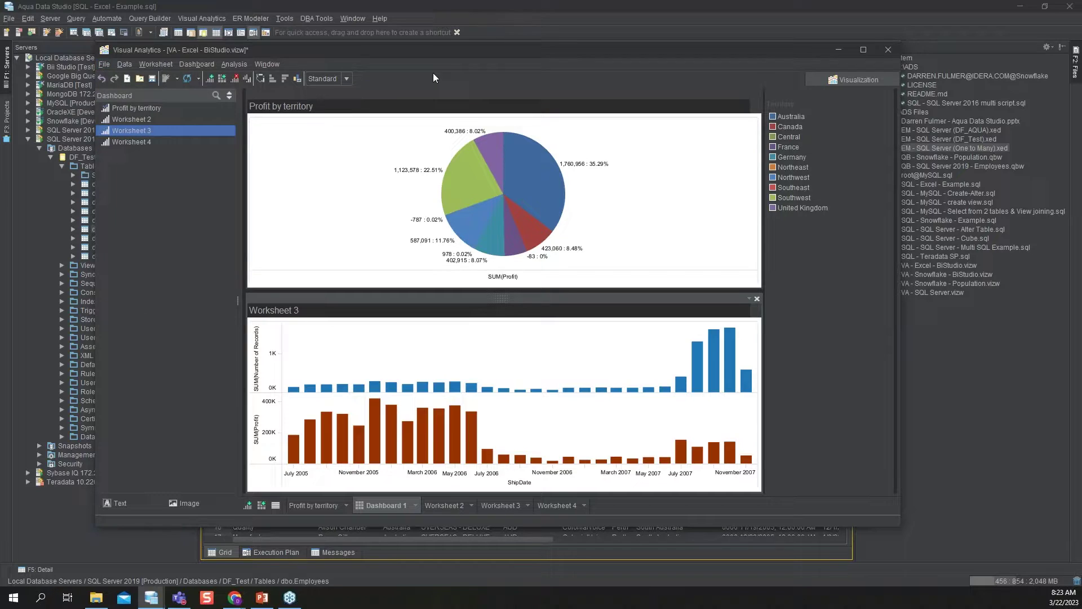
Minimize the Visual Analytics and Query Builder windows and bring up the Entity Relationship Diagram window
{"action": "left_click", "coordinate": [840, 50]}
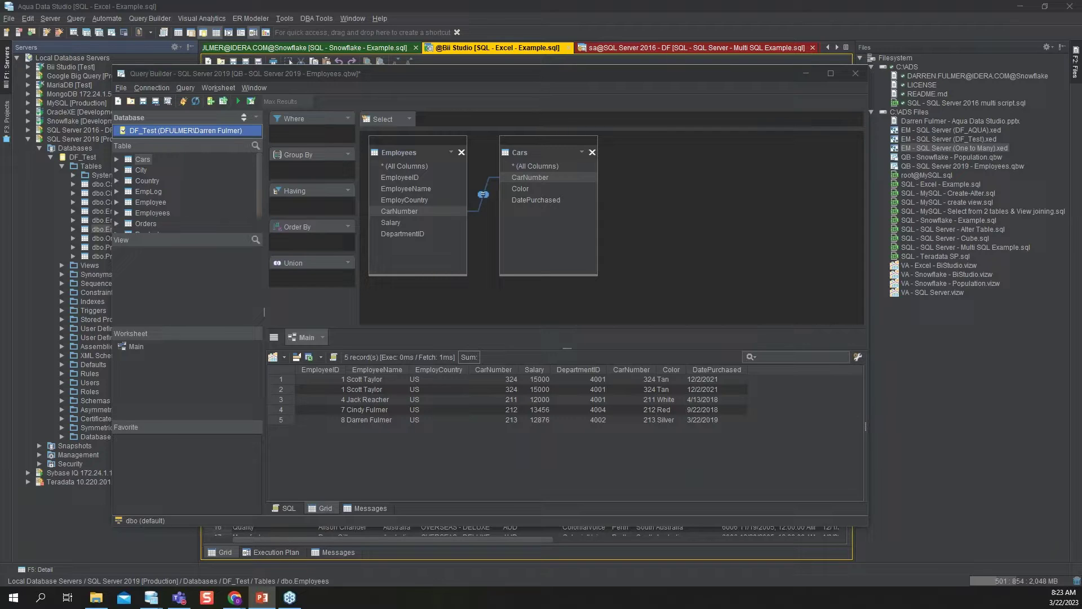
{"action": "left_click", "coordinate": [807, 73]}
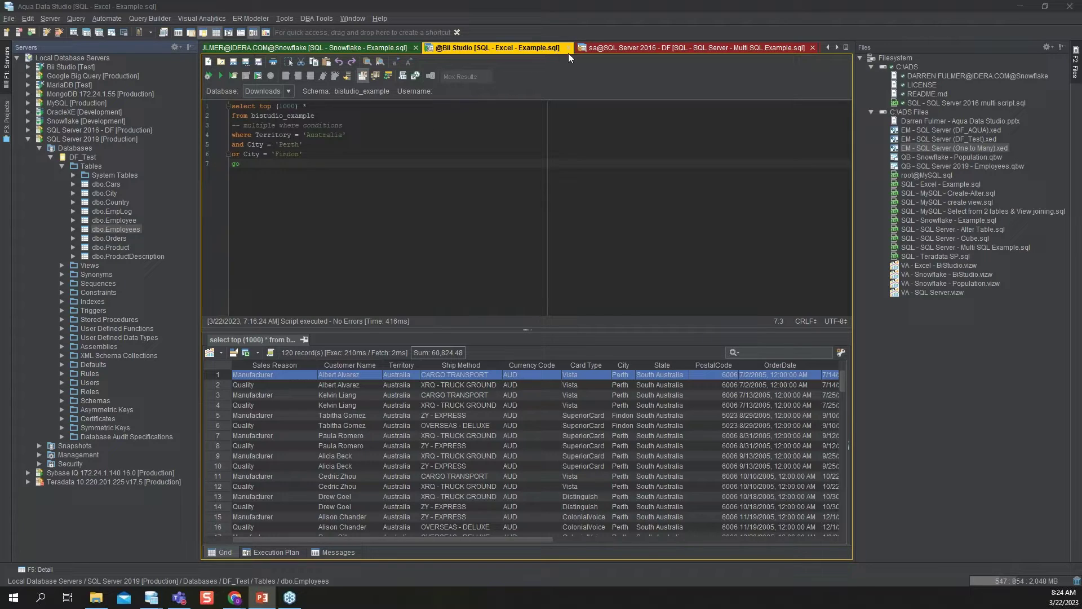
{"action": "left_click", "coordinate": [258, 20]}
{"action": "left_click", "coordinate": [265, 4]}
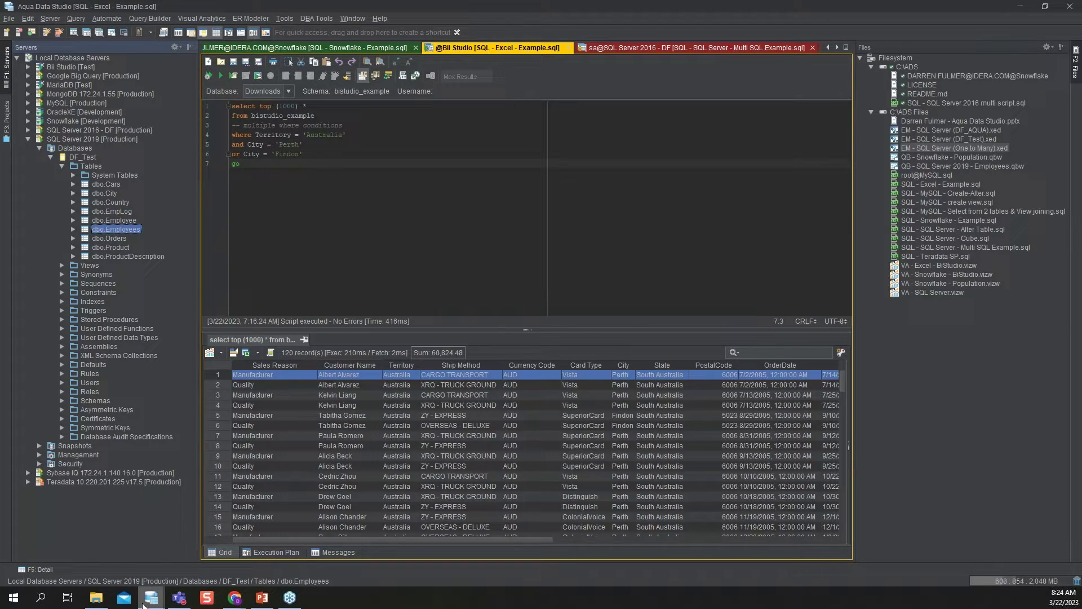
{"action": "mouse_move", "coordinate": [151, 596]}
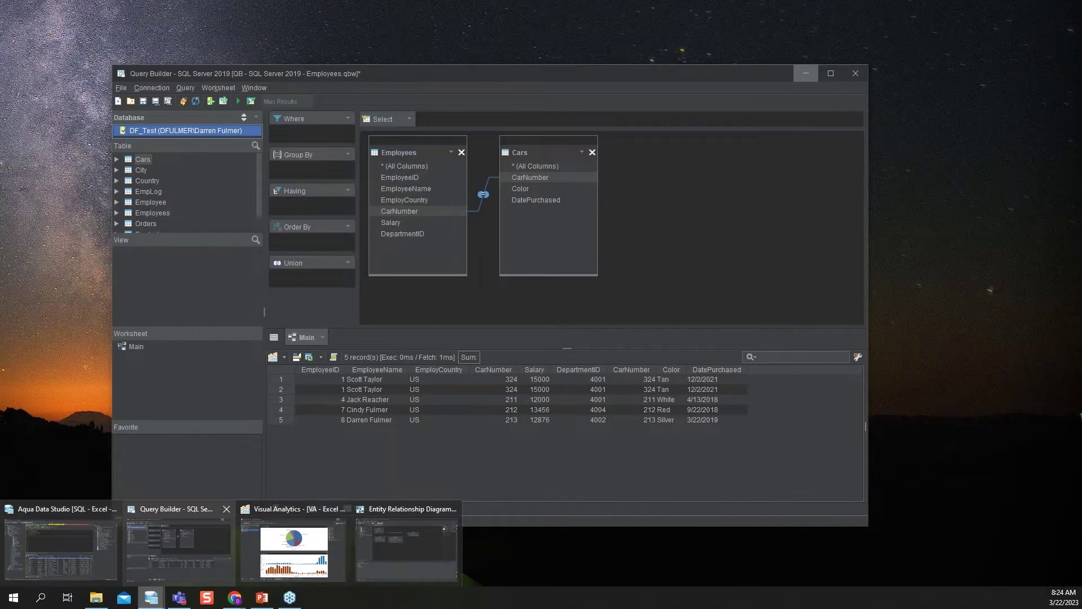
{"action": "left_click", "coordinate": [405, 544]}
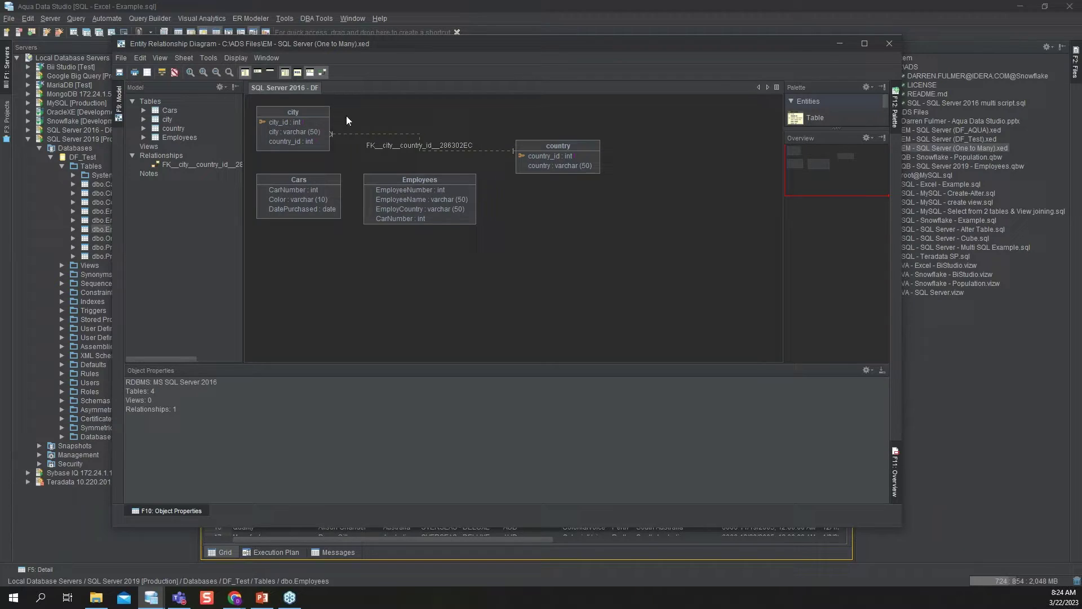
Examine the city table's columns, storage and comments properties, and inspect the Employees table in the diagram
{"action": "left_click", "coordinate": [291, 133]}
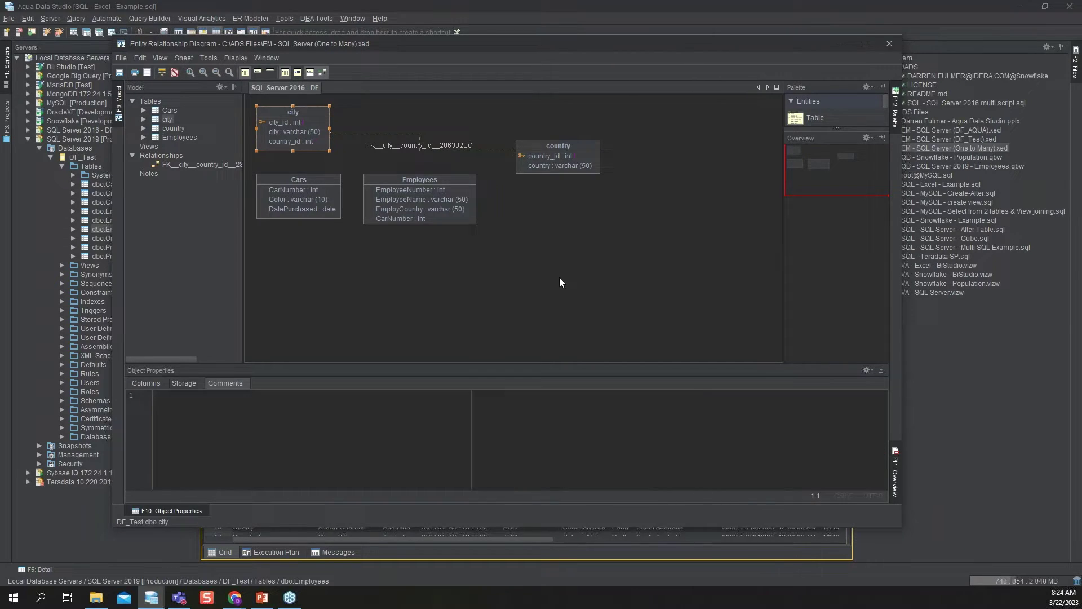
{"action": "left_click", "coordinate": [146, 384]}
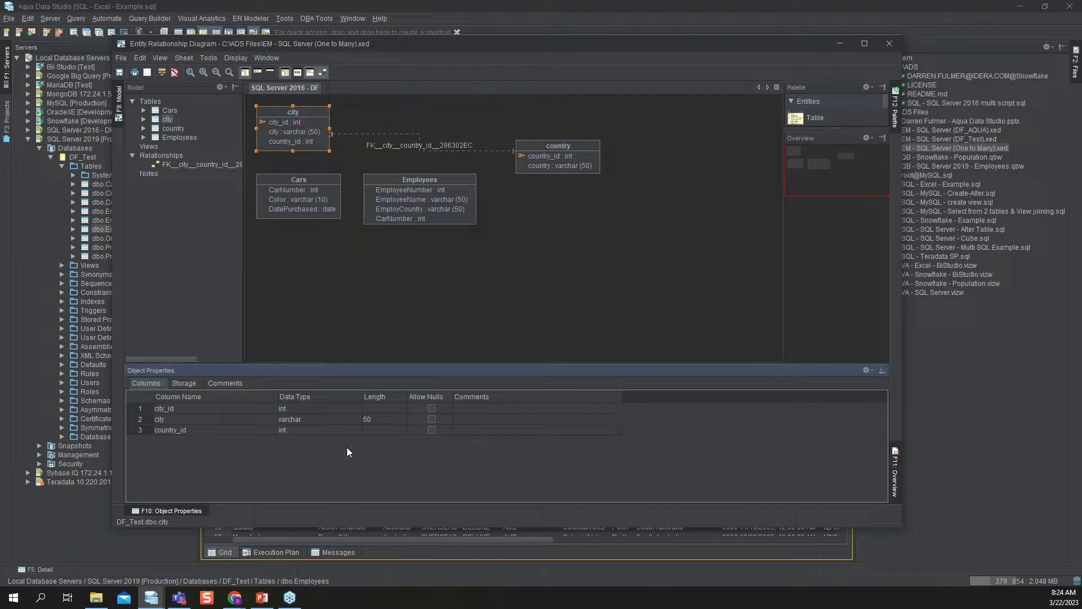
{"action": "left_click", "coordinate": [191, 383]}
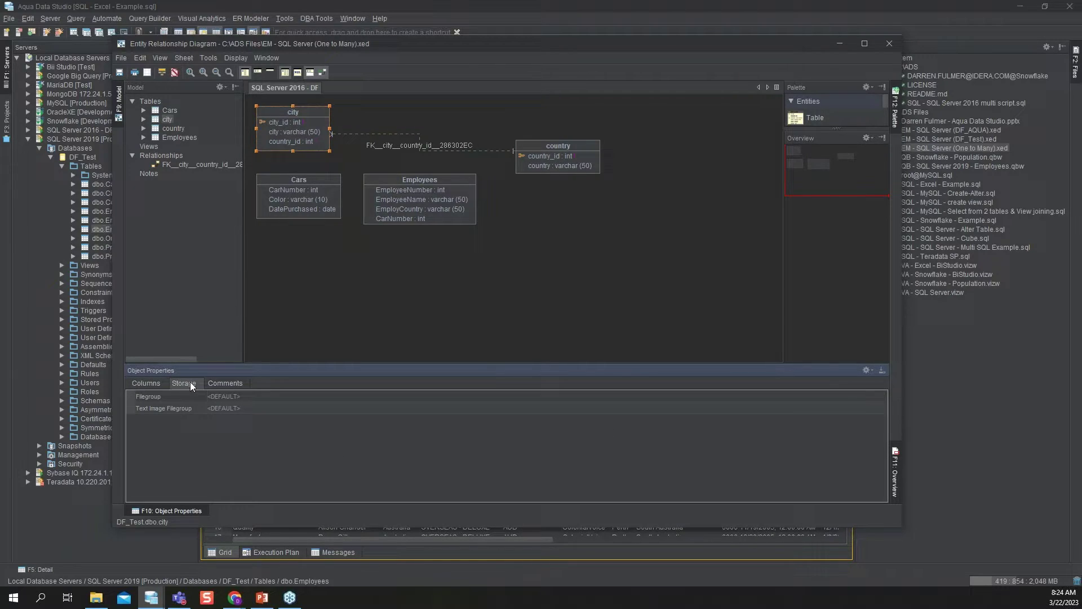
{"action": "left_click", "coordinate": [231, 384]}
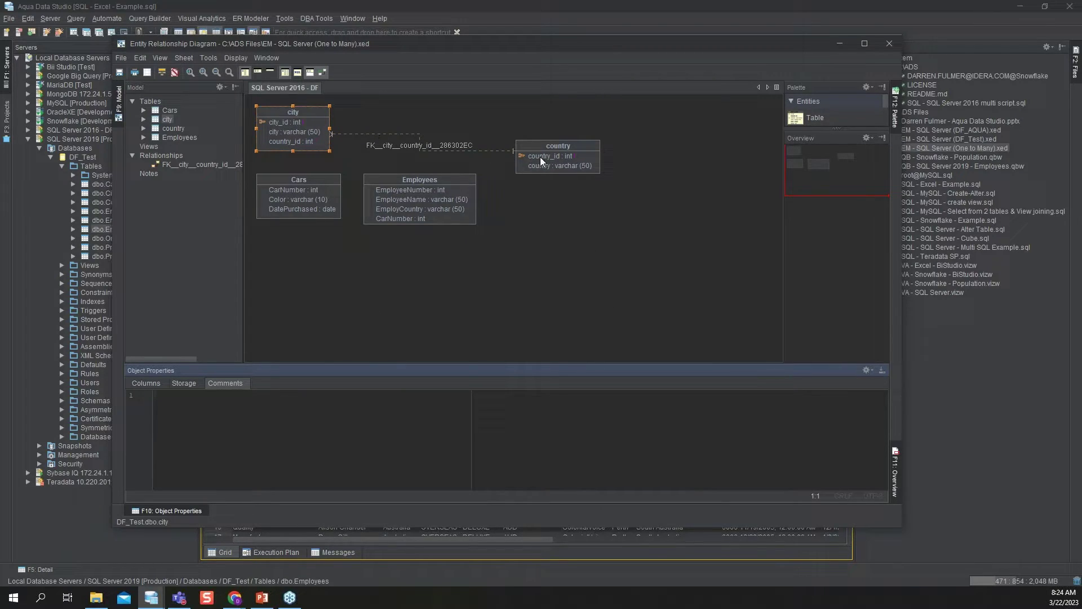
{"action": "left_click", "coordinate": [612, 233]}
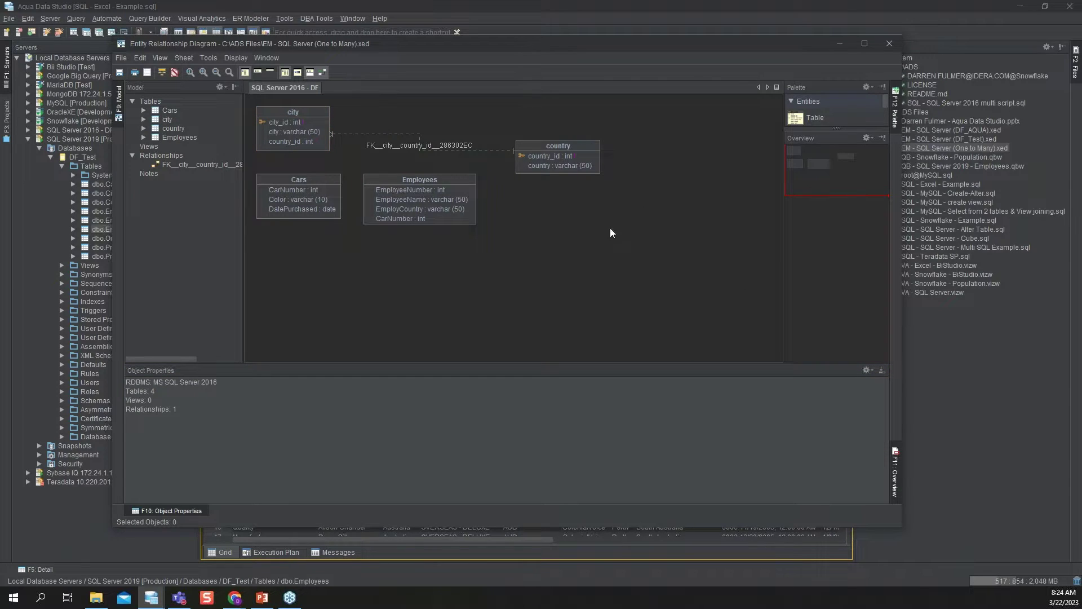
{"action": "left_click", "coordinate": [415, 219]}
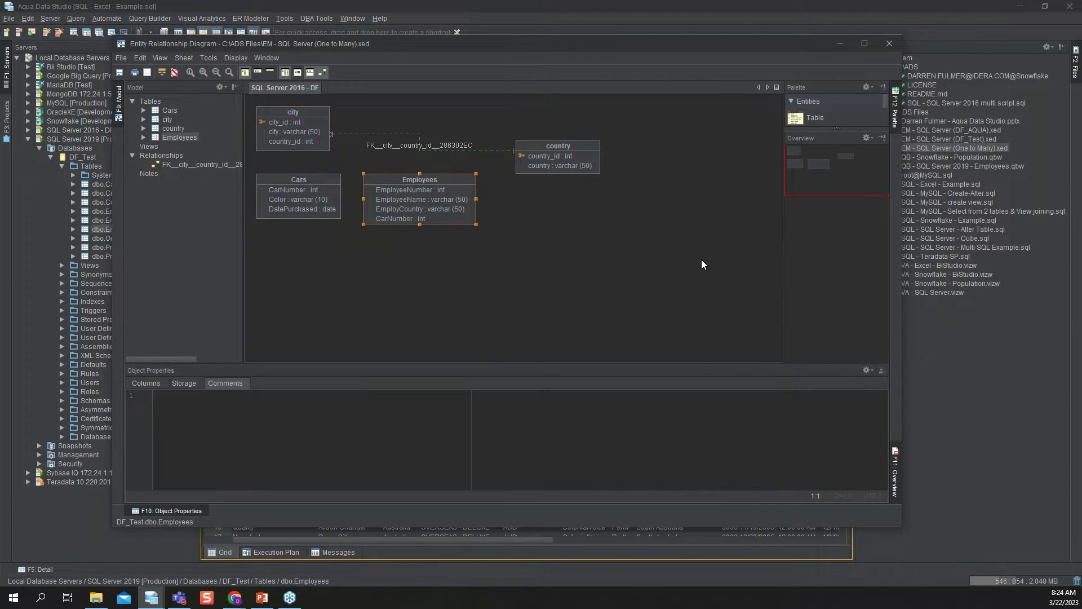
{"action": "left_click", "coordinate": [540, 251]}
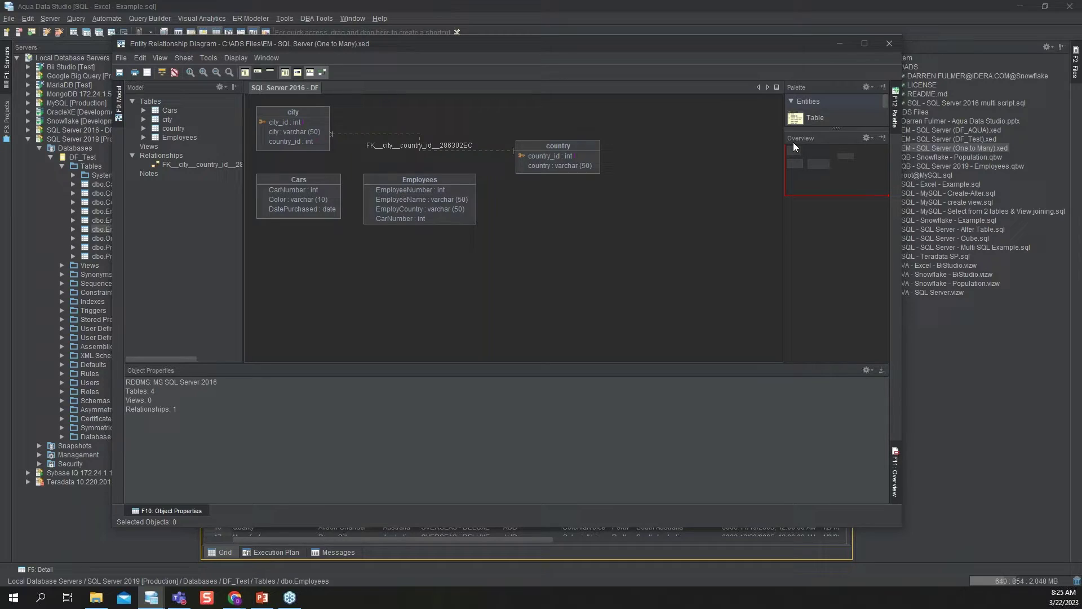
Enlarge the entity palette and place a new table in the empty area below the country table
{"action": "left_click", "coordinate": [814, 121]}
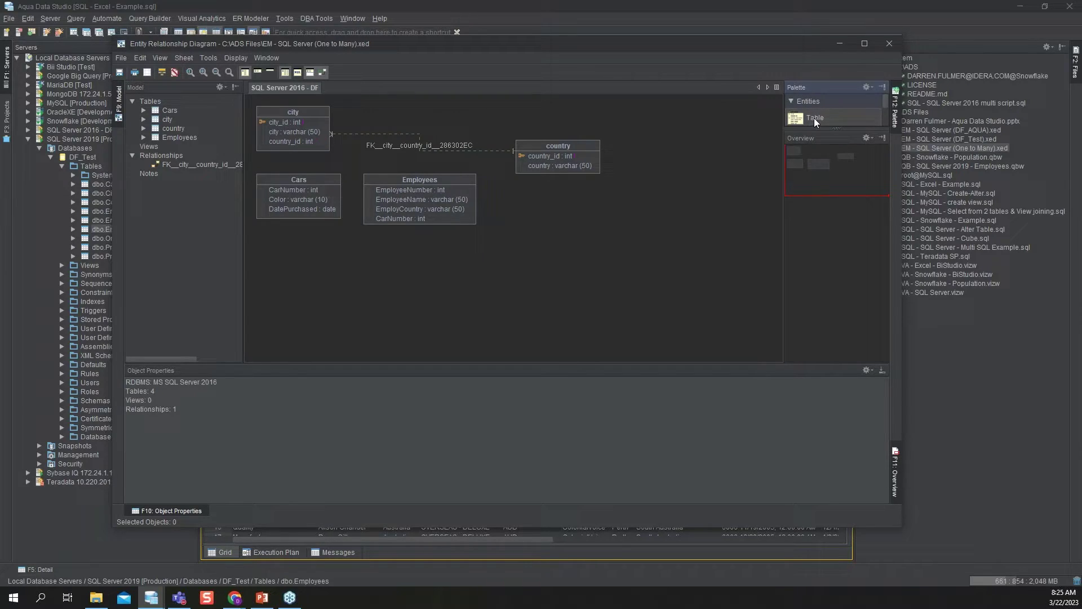
{"action": "left_click_drag", "start_coordinate": [838, 127], "coordinate": [838, 188]}
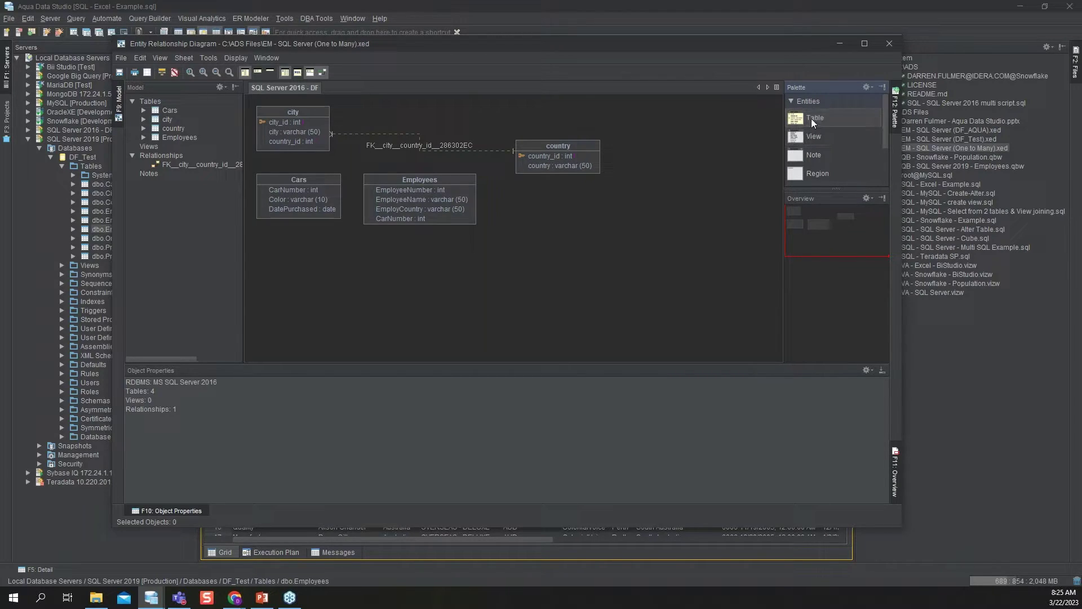
{"action": "left_click_drag", "start_coordinate": [796, 121], "coordinate": [563, 223]}
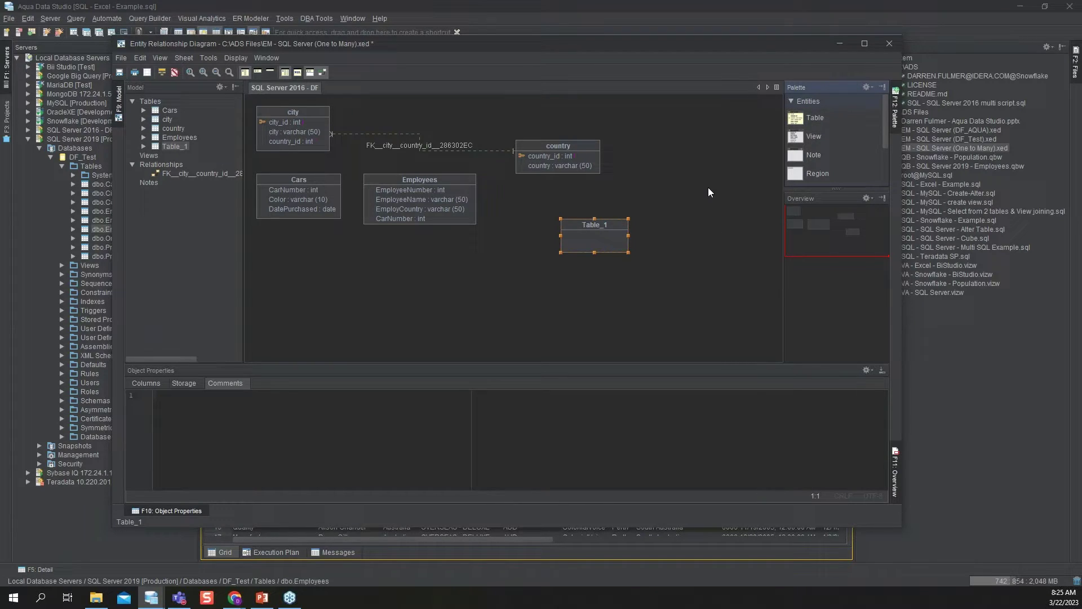
Assign the new table to the DF_Test database and dbo schema and name it Test
{"action": "double_click", "coordinate": [596, 236]}
{"action": "left_click", "coordinate": [634, 144]}
{"action": "left_click", "coordinate": [666, 139]}
{"action": "left_click", "coordinate": [577, 162]}
{"action": "left_click", "coordinate": [665, 157]}
{"action": "left_click", "coordinate": [641, 179]}
{"action": "key", "text": "Tab"}
{"action": "type", "text": "T"}
Define a column named "Col test" with data type int in the Test table and apply the table properties
{"action": "left_click", "coordinate": [402, 203]}
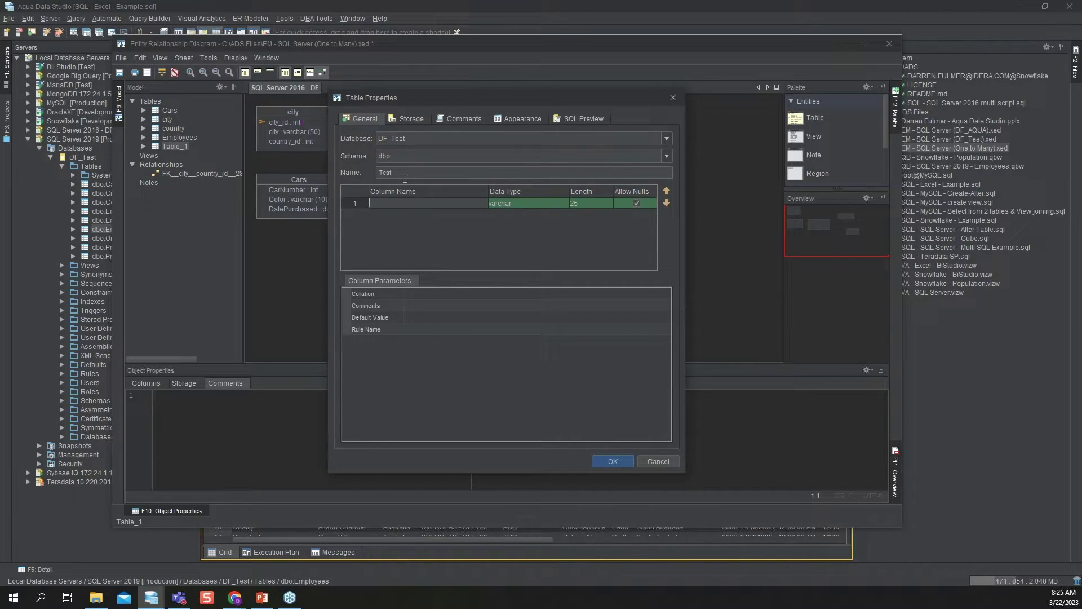
{"action": "type", "text": "Col test"}
{"action": "left_click", "coordinate": [520, 201]}
{"action": "left_click", "coordinate": [562, 204]}
{"action": "scroll", "coordinate": [543, 238], "scroll_direction": "up", "scroll_amount": 2}
{"action": "scroll", "coordinate": [543, 239], "scroll_direction": "up", "scroll_amount": 2}
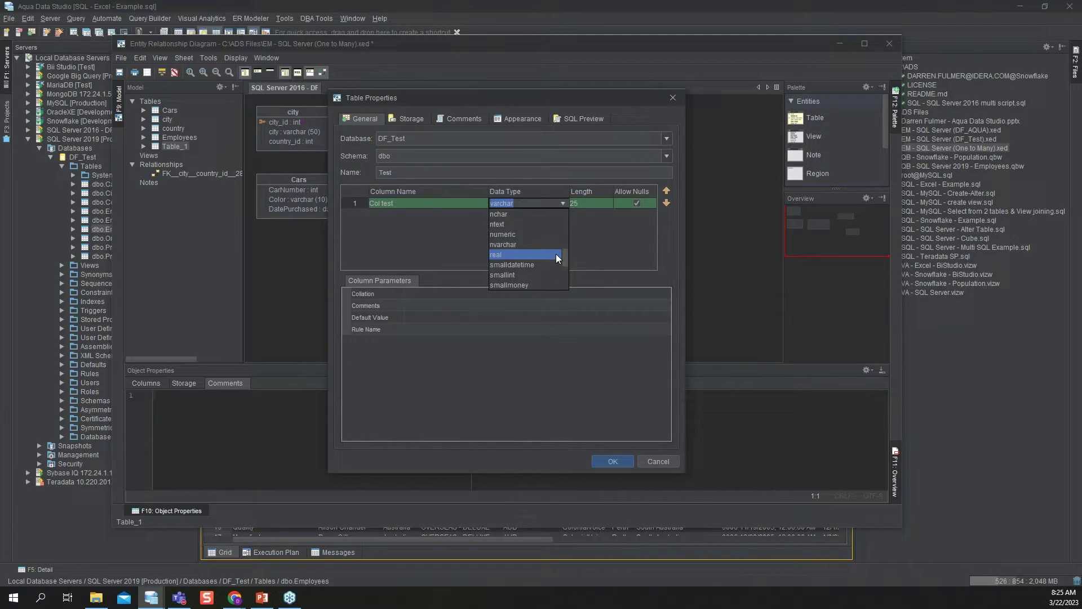
{"action": "scroll", "coordinate": [549, 256], "scroll_direction": "up", "scroll_amount": 3}
{"action": "left_click", "coordinate": [510, 224]}
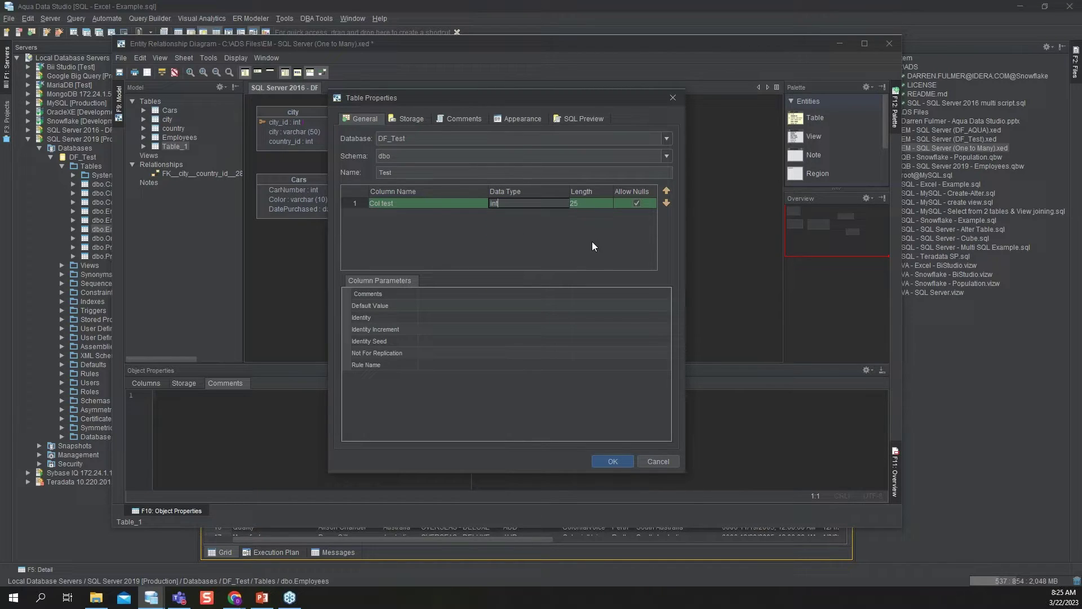
{"action": "left_click", "coordinate": [593, 201]}
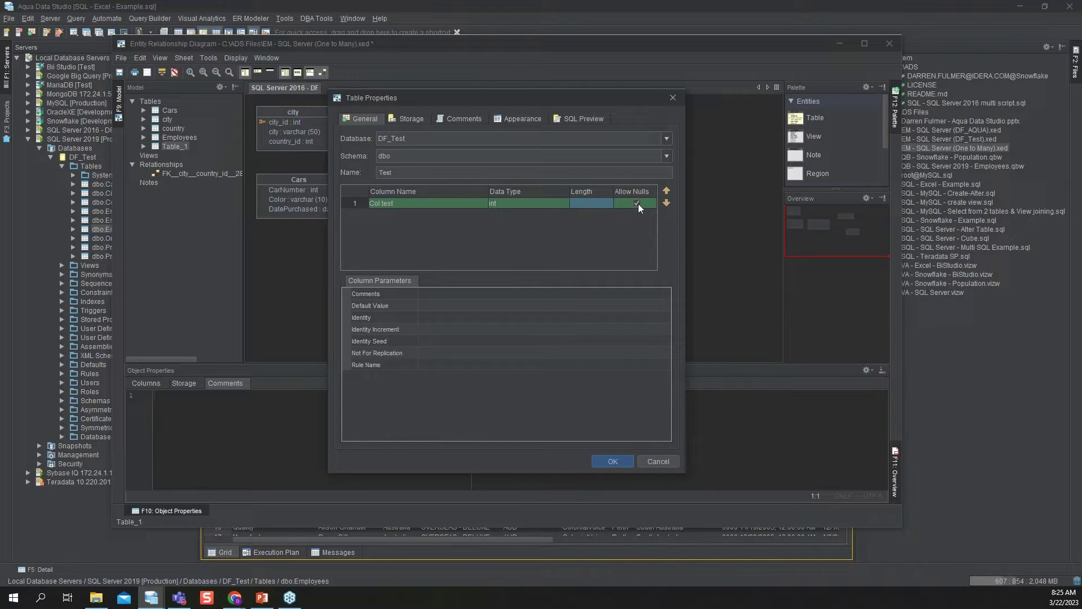
{"action": "left_click", "coordinate": [613, 461]}
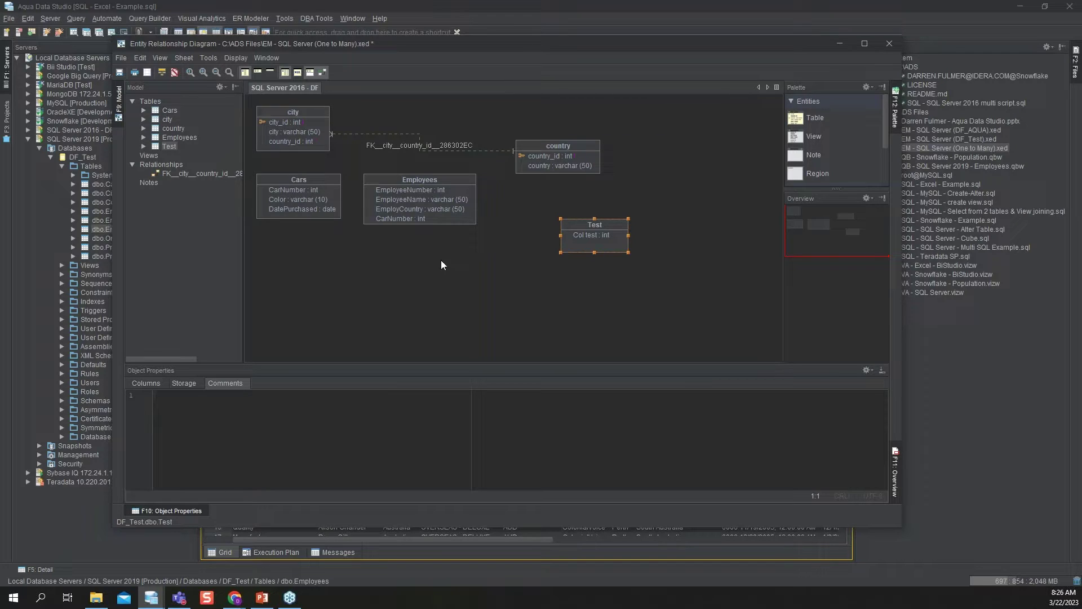
Generate a script of the diagram's objects to the Preview Tab, examine its statements and close the generator
{"action": "left_click", "coordinate": [125, 61]}
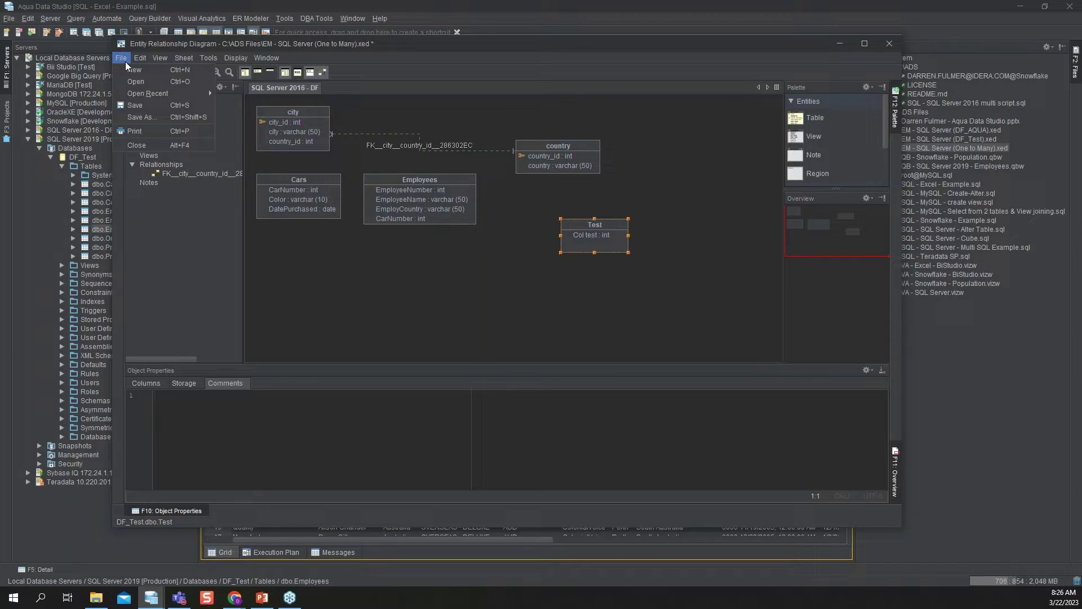
{"action": "mouse_move", "coordinate": [202, 56]}
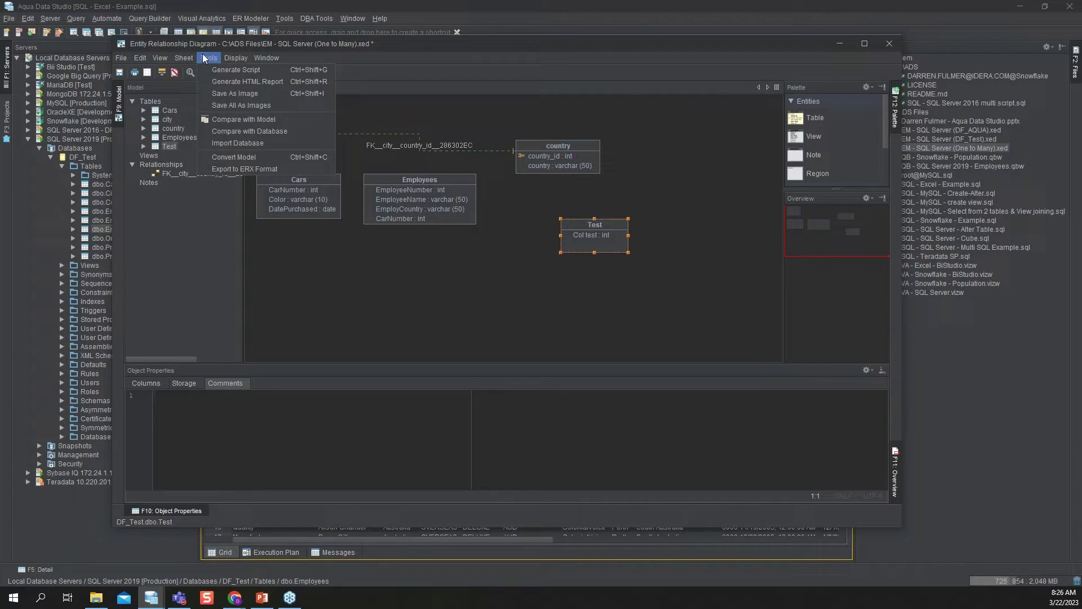
{"action": "left_click", "coordinate": [232, 70]}
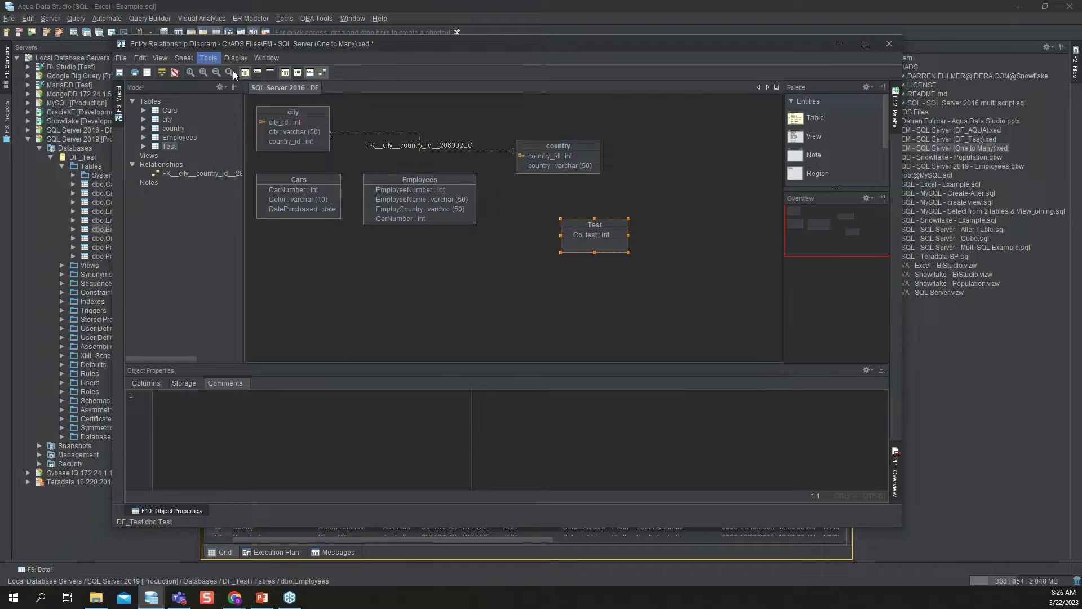
{"action": "left_click", "coordinate": [366, 244]}
{"action": "left_click", "coordinate": [367, 253]}
{"action": "left_click", "coordinate": [367, 262]}
{"action": "left_click", "coordinate": [685, 422]}
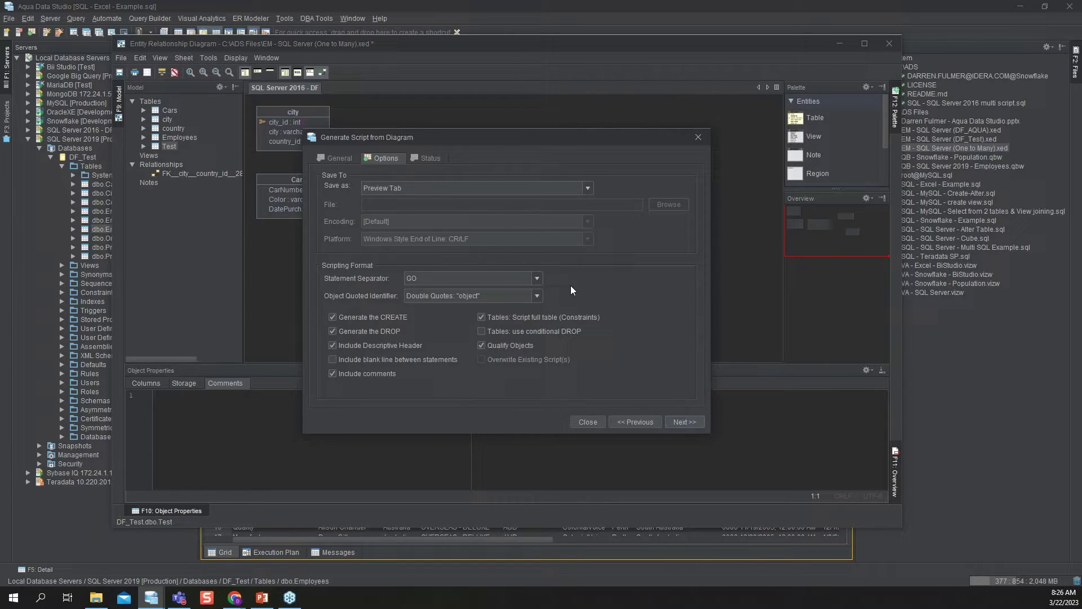
{"action": "left_click", "coordinate": [683, 422]}
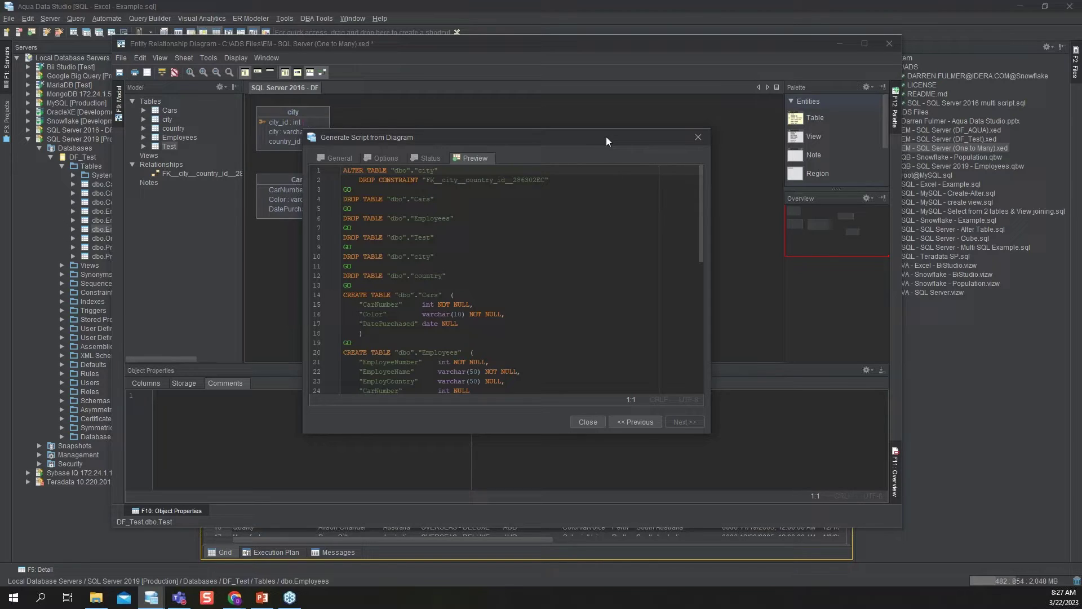
{"action": "left_click", "coordinate": [587, 421]}
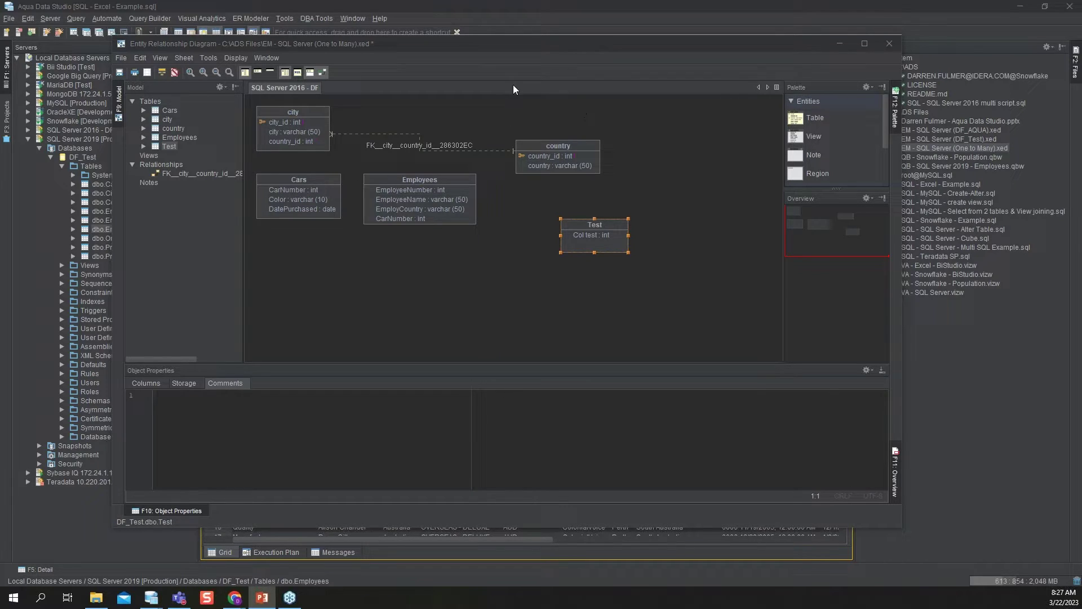
Return to the main window and look over the available utilities, including the compare tools and scheduled task options
{"action": "left_click", "coordinate": [829, 40]}
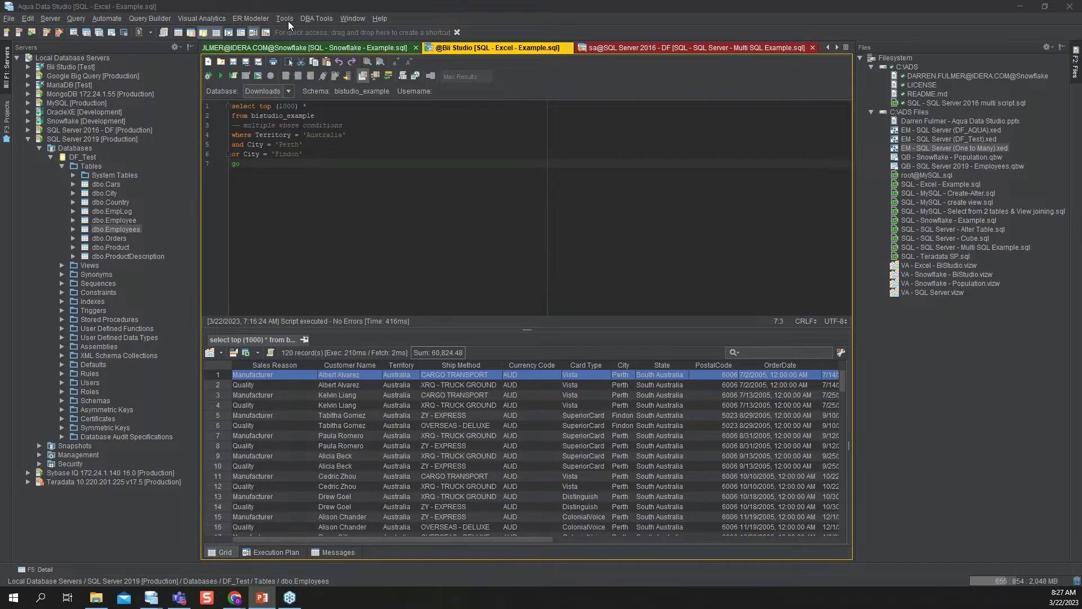
{"action": "left_click", "coordinate": [288, 20]}
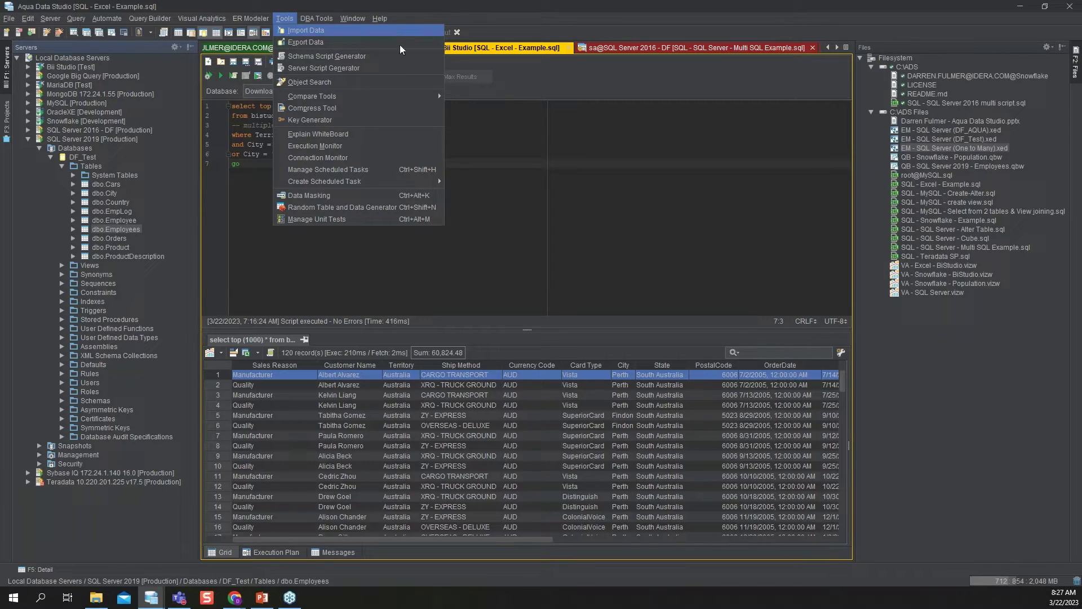
{"action": "mouse_move", "coordinate": [328, 97]}
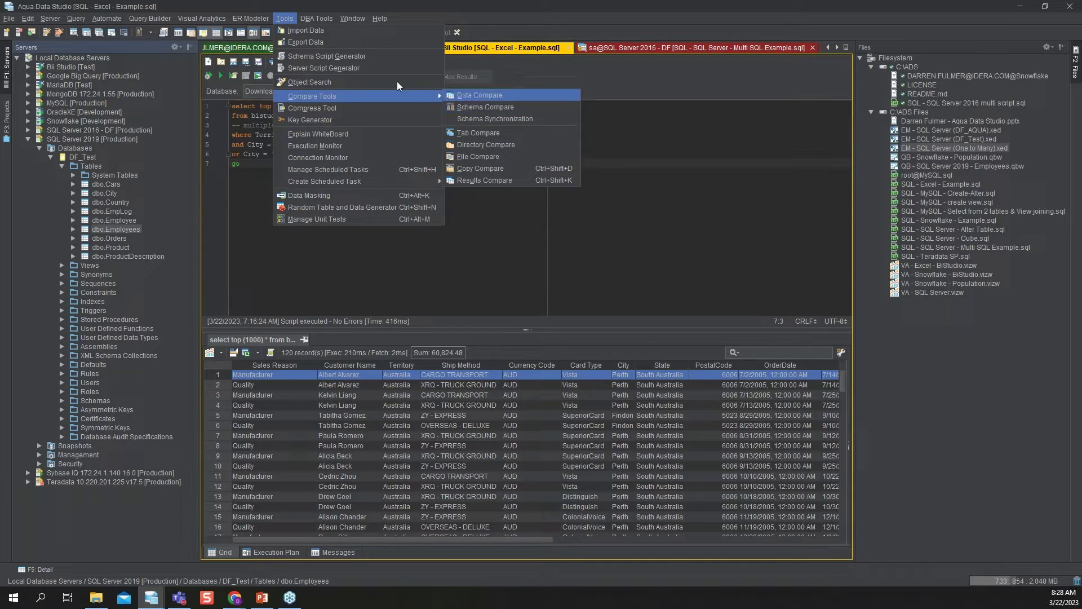
{"action": "mouse_move", "coordinate": [351, 184]}
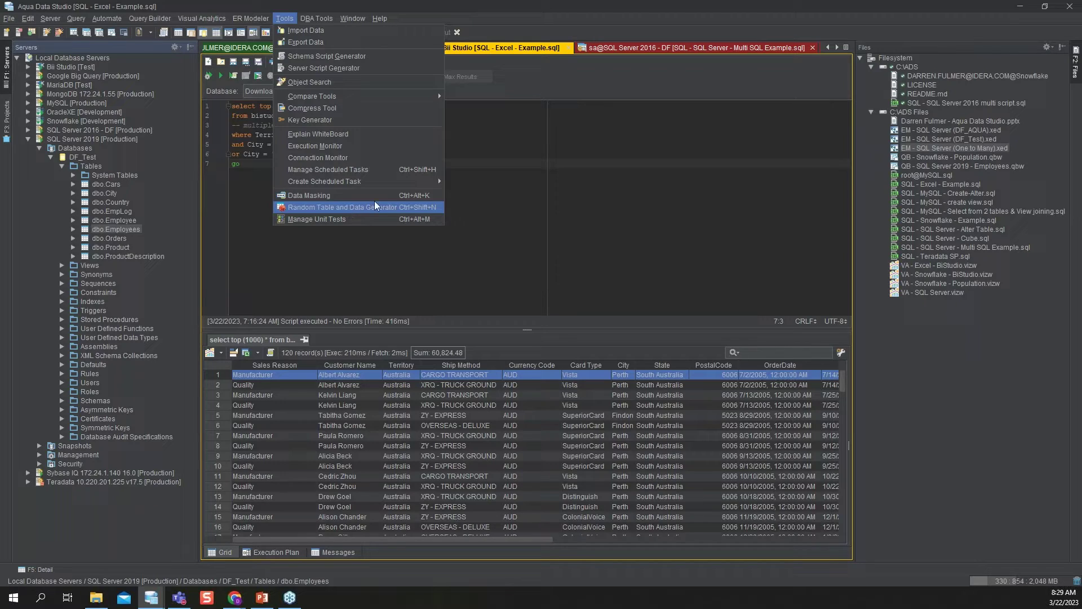
{"action": "left_click", "coordinate": [430, 5]}
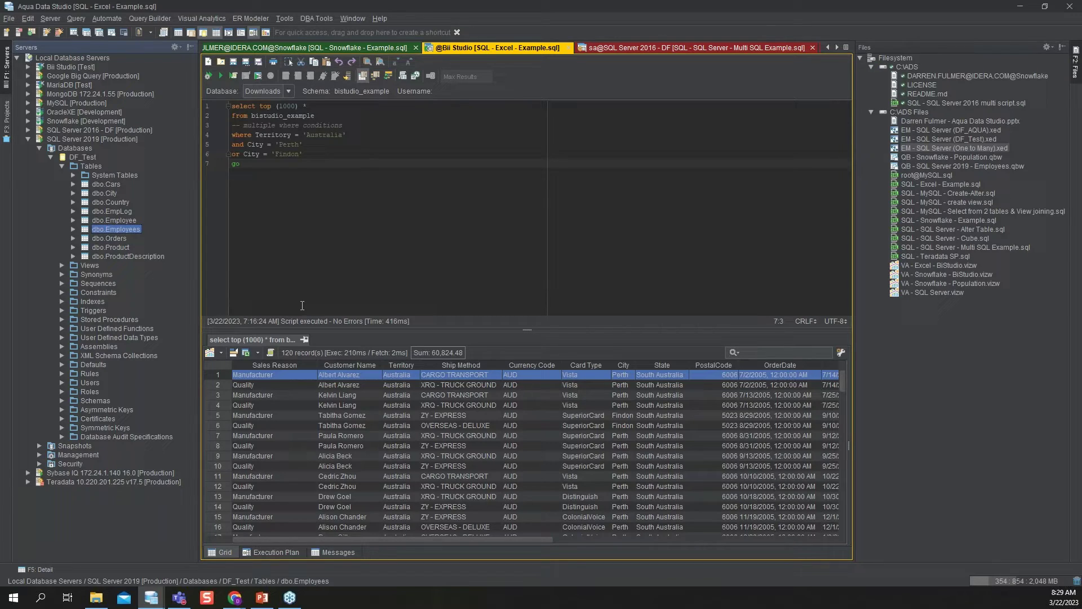
Look over the DBA tools offered for each database platform, including the Oracle and MS SQL Server managers
{"action": "left_click", "coordinate": [315, 19]}
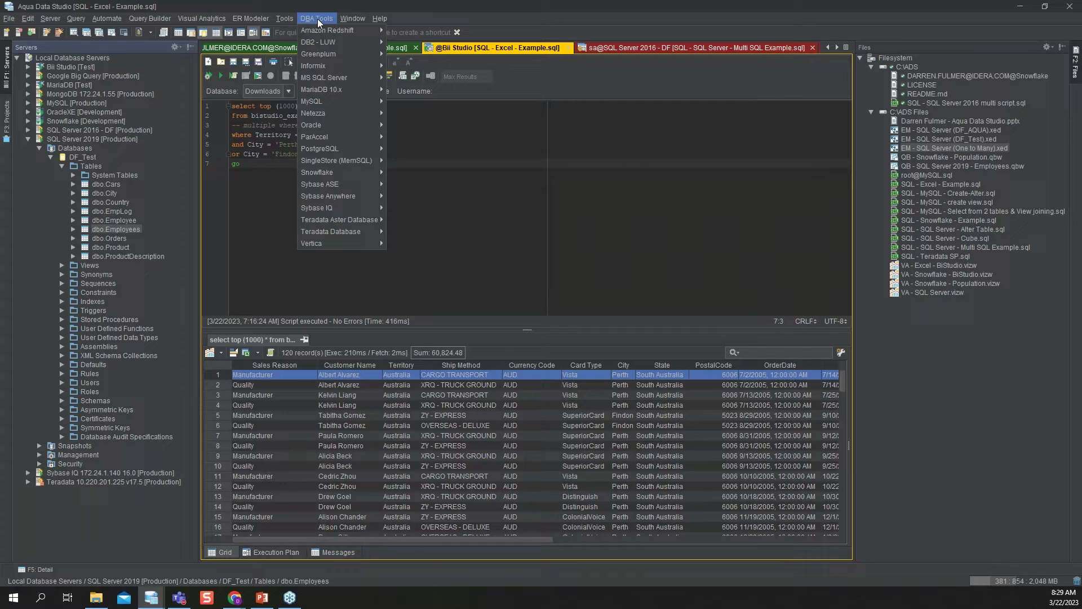
{"action": "mouse_move", "coordinate": [320, 127]}
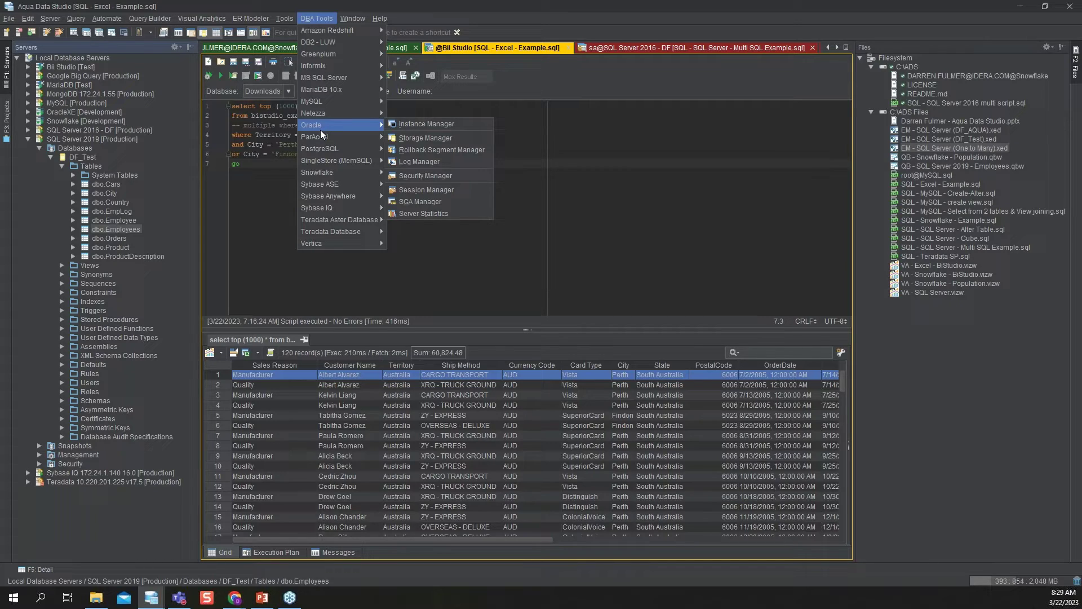
{"action": "mouse_move", "coordinate": [326, 78]}
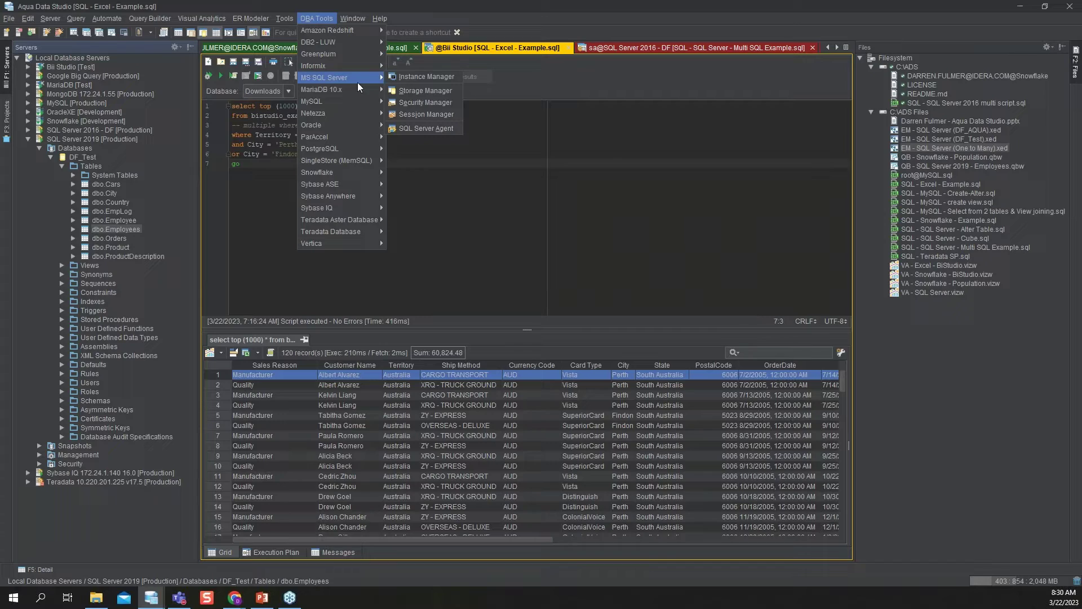
{"action": "left_click", "coordinate": [621, 156]}
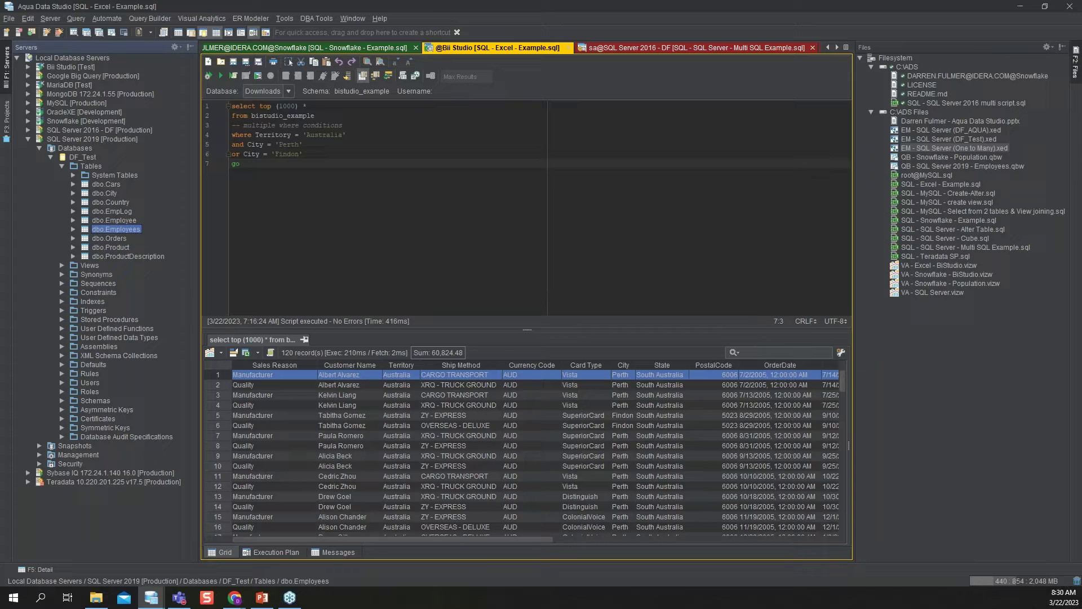
{"action": "key", "text": "alt+Tab"}
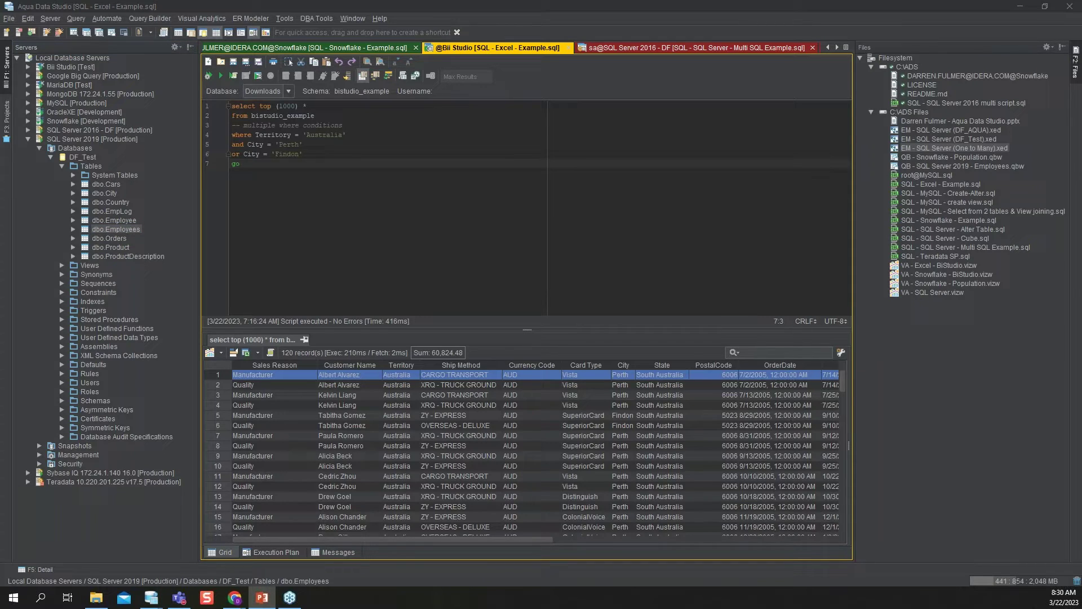
Open the online documentation in a maximized browser window and search Documentation 22.2 for "debugger"
{"action": "left_click", "coordinate": [387, 19]}
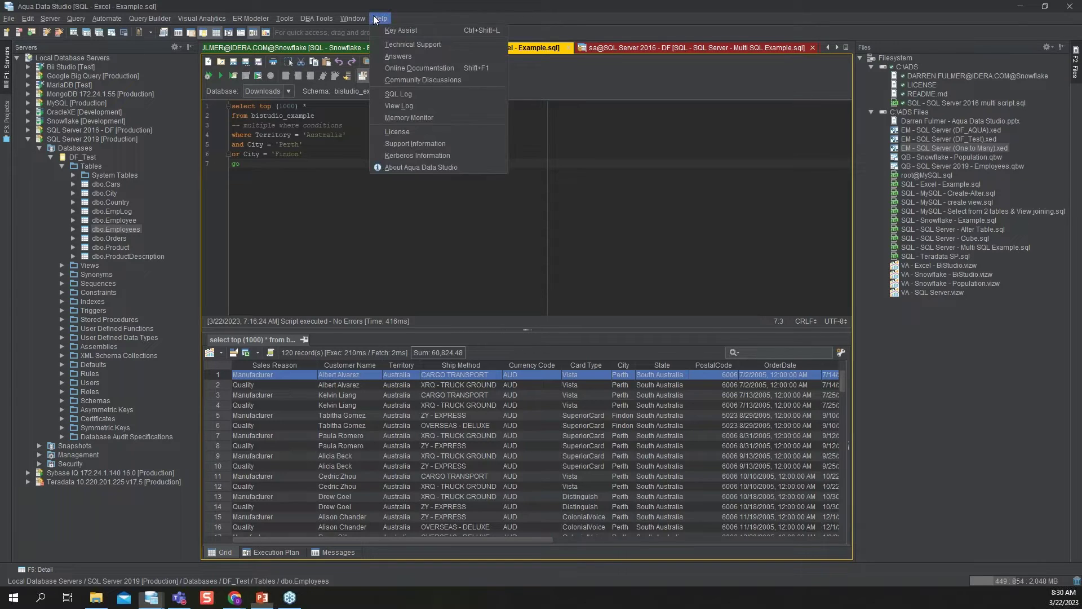
{"action": "left_click", "coordinate": [448, 68]}
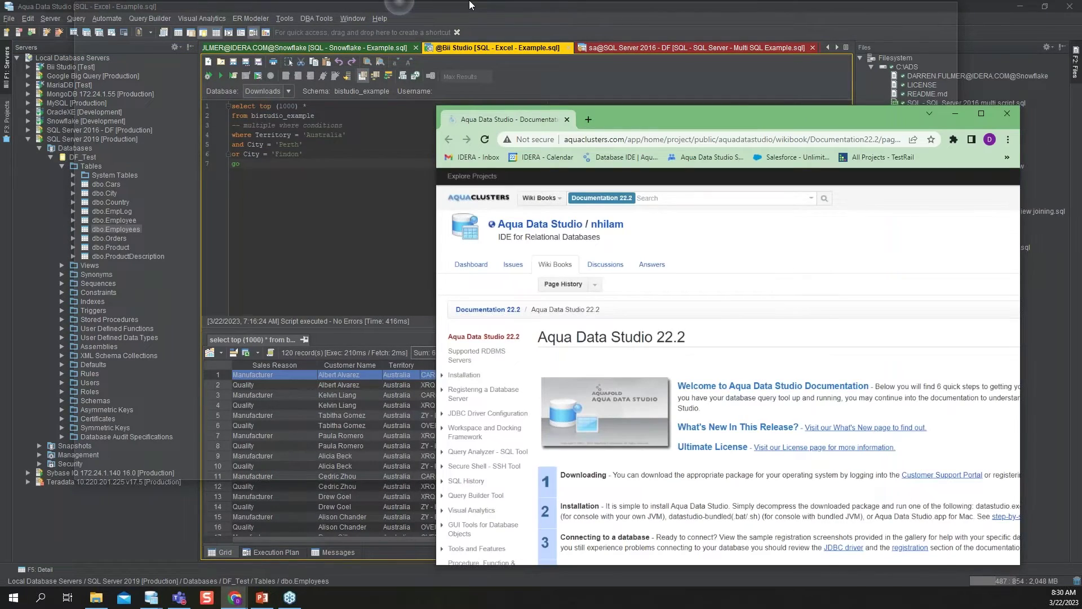
{"action": "left_click_drag", "start_coordinate": [471, 6], "coordinate": [283, 2]}
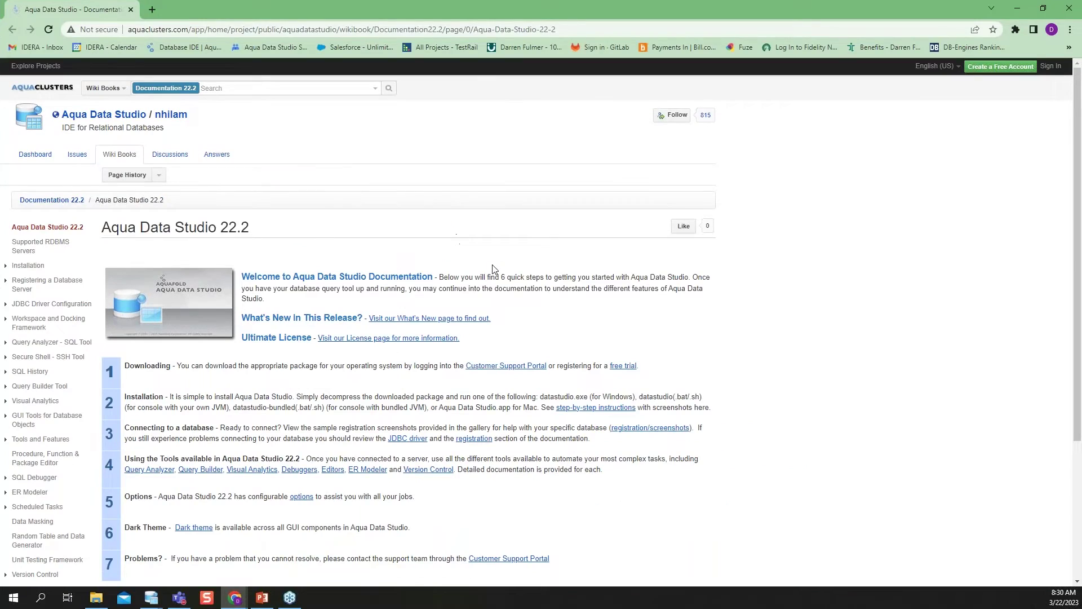
{"action": "left_click", "coordinate": [229, 90]}
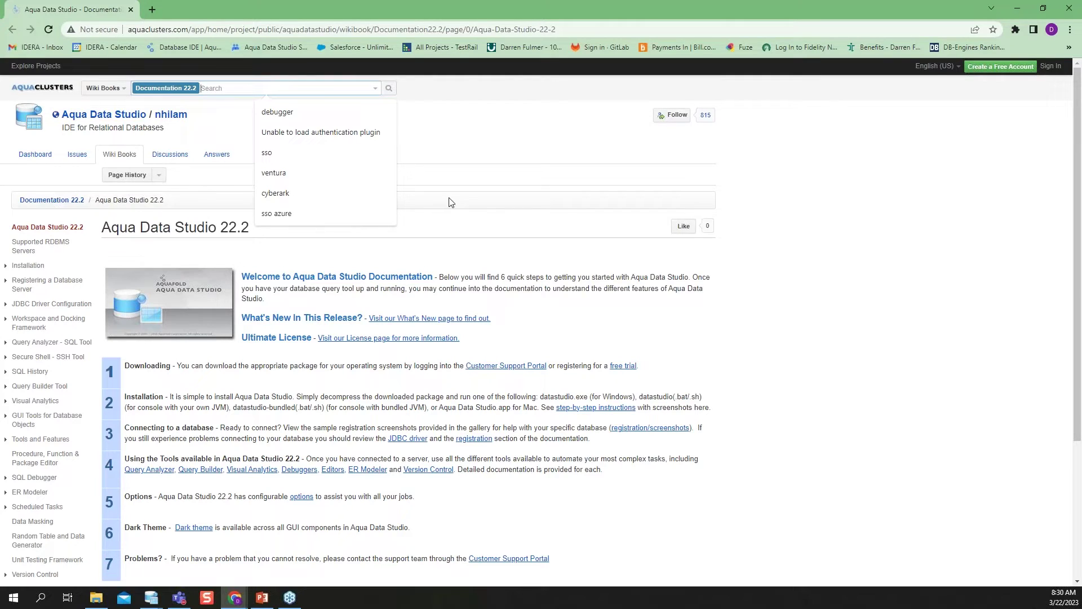
{"action": "left_click", "coordinate": [286, 111]}
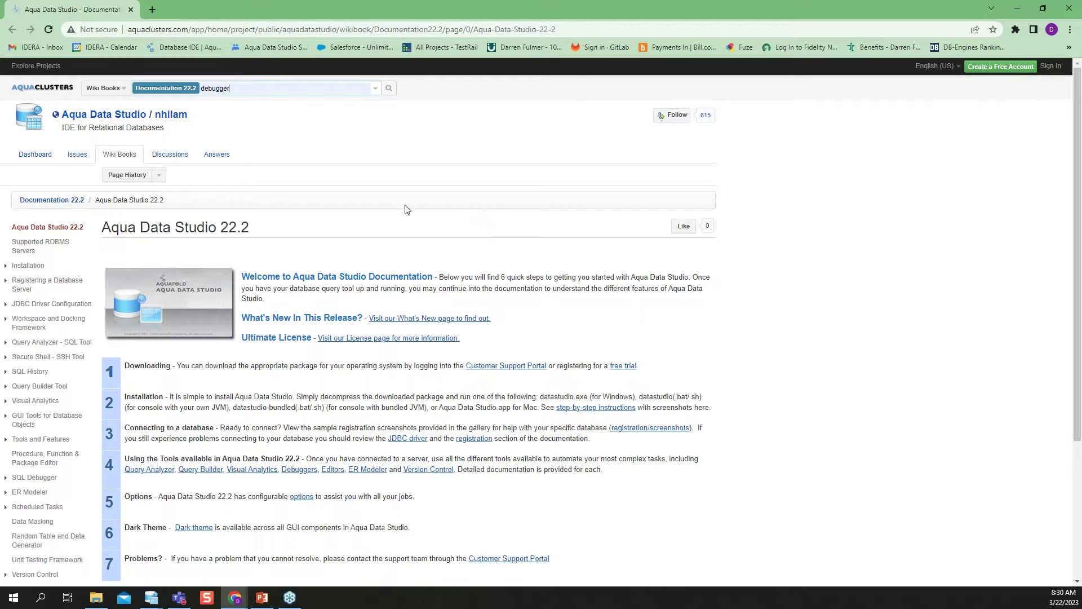
{"action": "left_click", "coordinate": [389, 88]}
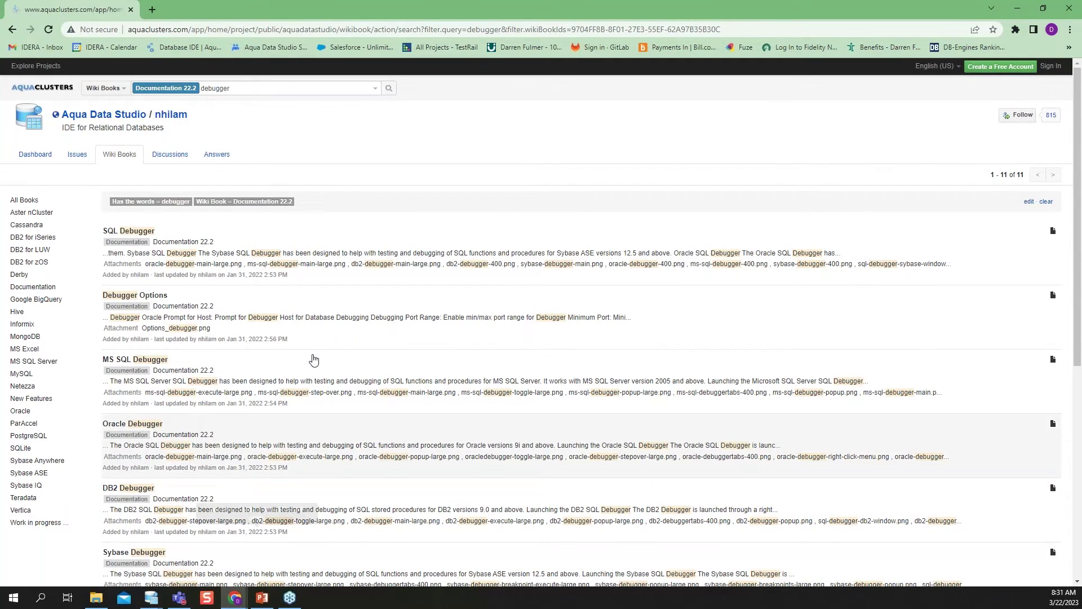
Open the Oracle Debugger article, review its workspace description, feature list and screenshots, and close the documentation window
{"action": "left_click", "coordinate": [148, 427]}
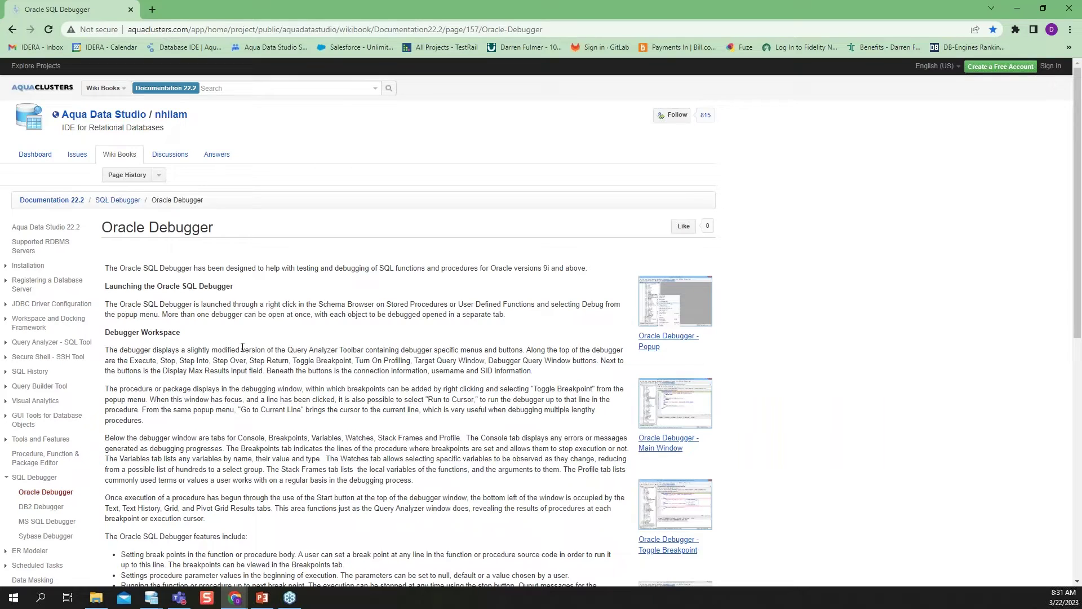
{"action": "scroll", "coordinate": [333, 340], "scroll_direction": "down", "scroll_amount": 1}
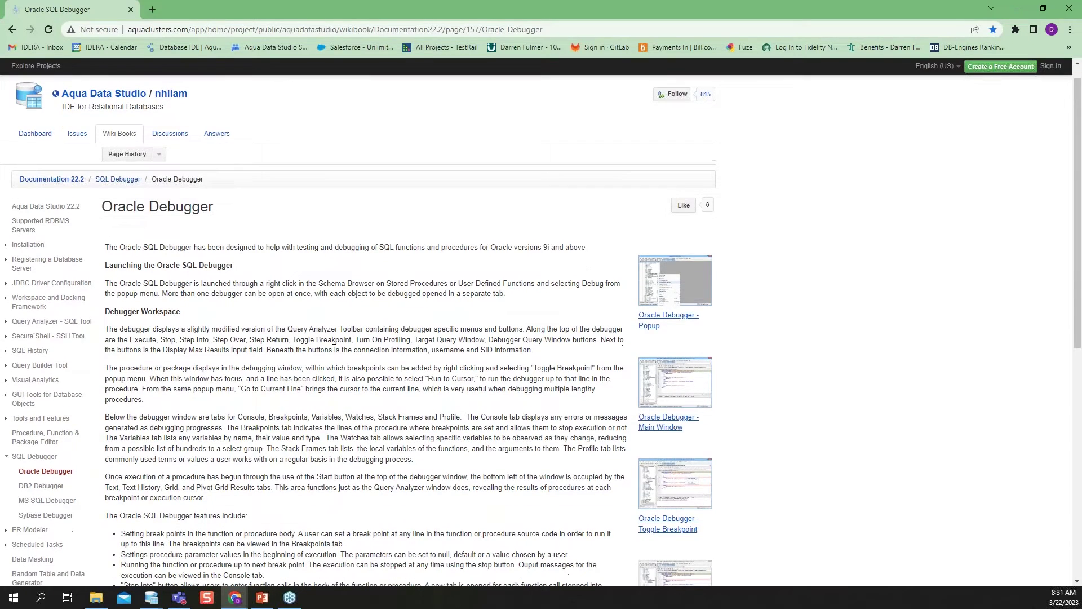
{"action": "scroll", "coordinate": [333, 339], "scroll_direction": "down", "scroll_amount": 6}
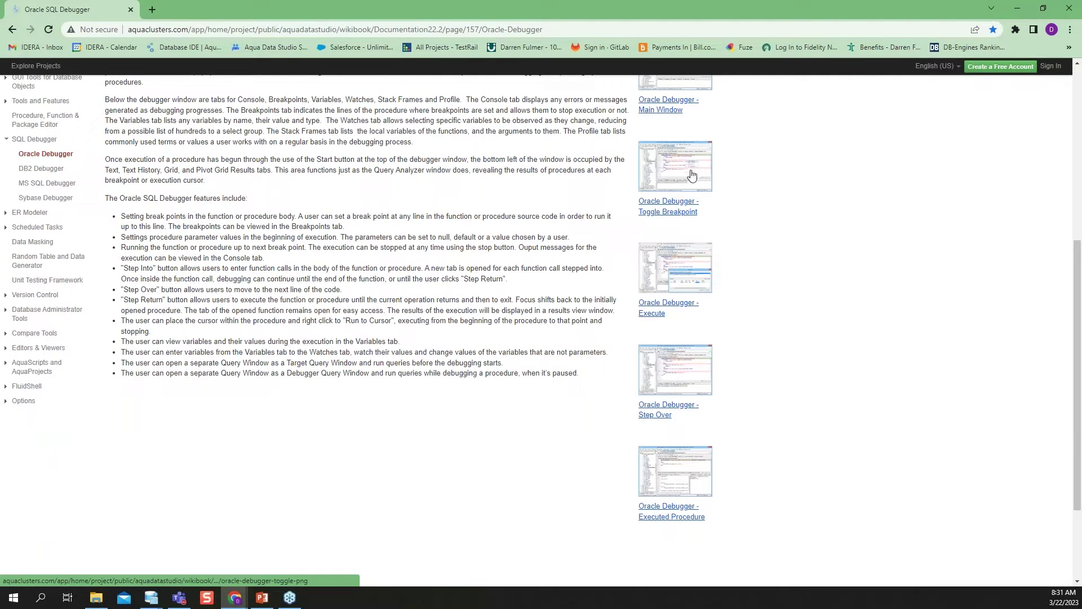
{"action": "scroll", "coordinate": [712, 189], "scroll_direction": "up", "scroll_amount": 1}
{"action": "scroll", "coordinate": [713, 190], "scroll_direction": "up", "scroll_amount": 3}
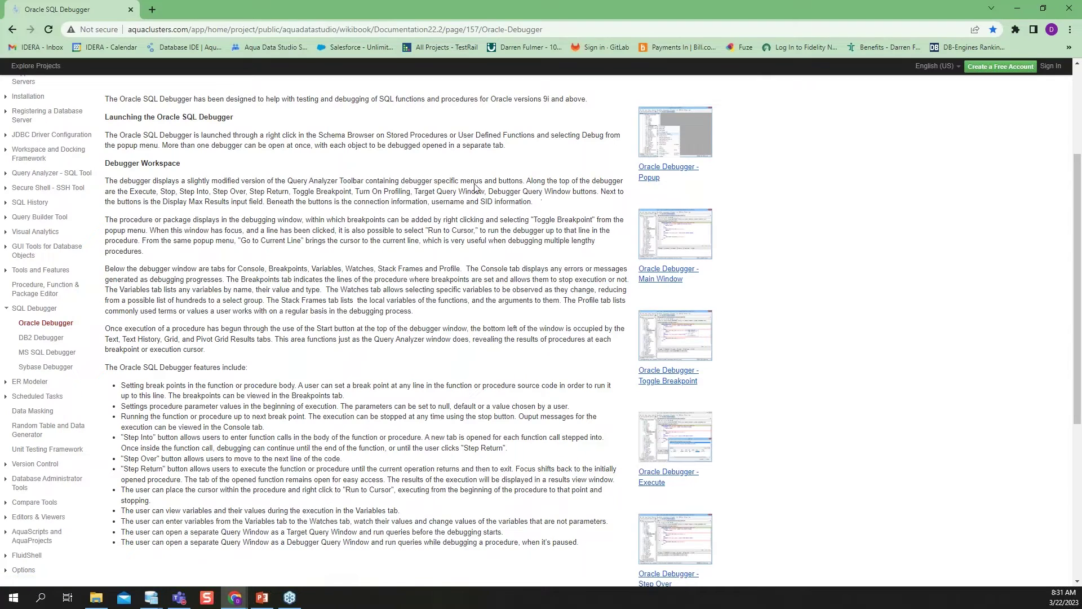
{"action": "scroll", "coordinate": [451, 189], "scroll_direction": "up", "scroll_amount": 1}
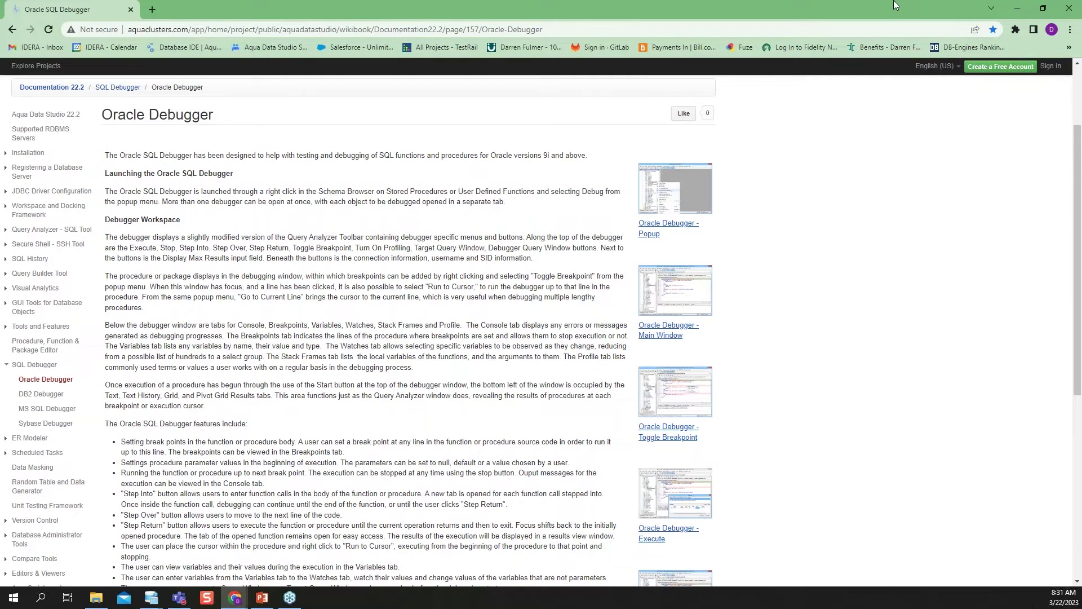
{"action": "left_click", "coordinate": [1069, 8]}
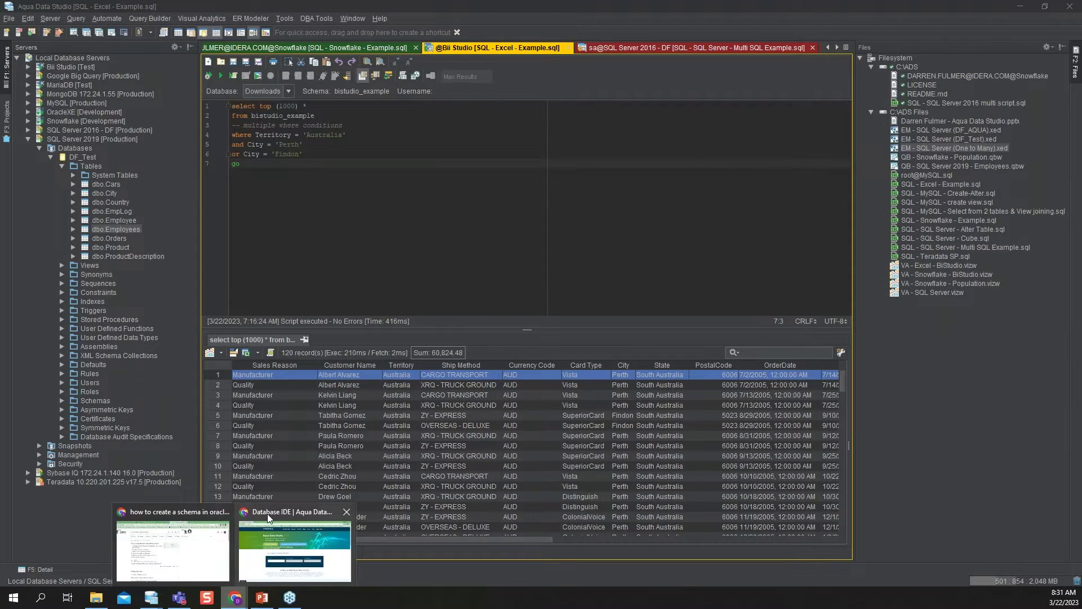
Switch to the browser window with the Aquafold site and review the feature sections of the Aqua Data Studio product page
{"action": "left_click", "coordinate": [290, 538]}
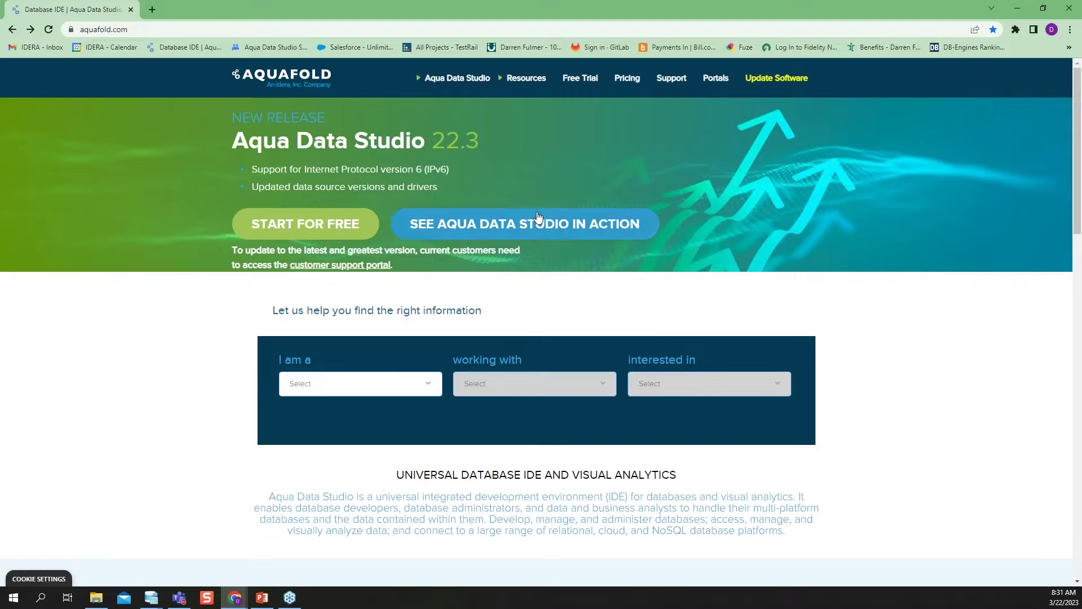
{"action": "mouse_move", "coordinate": [461, 83]}
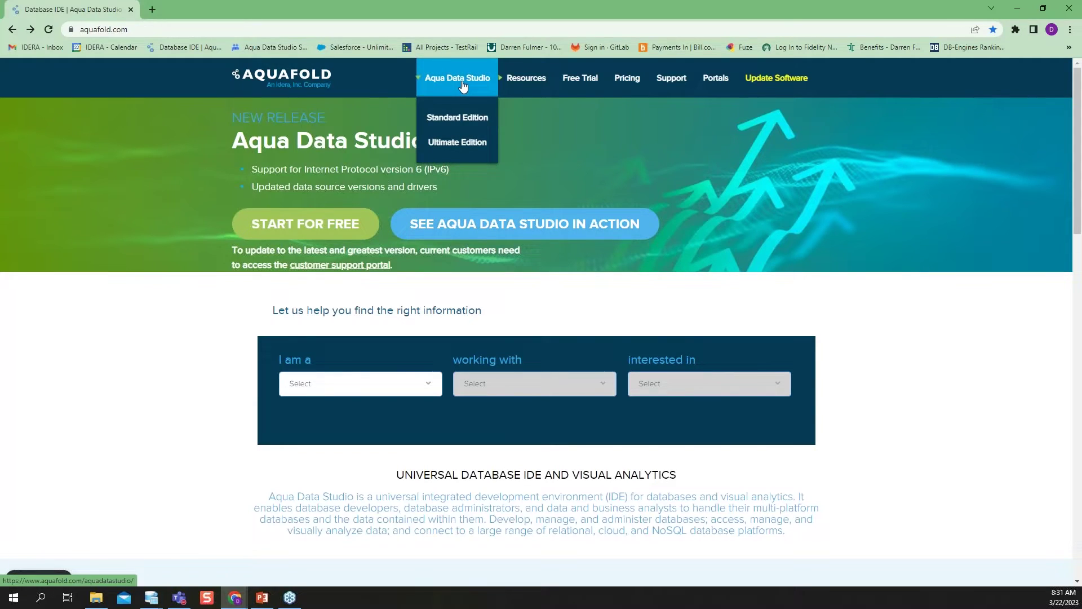
{"action": "left_click", "coordinate": [462, 82]}
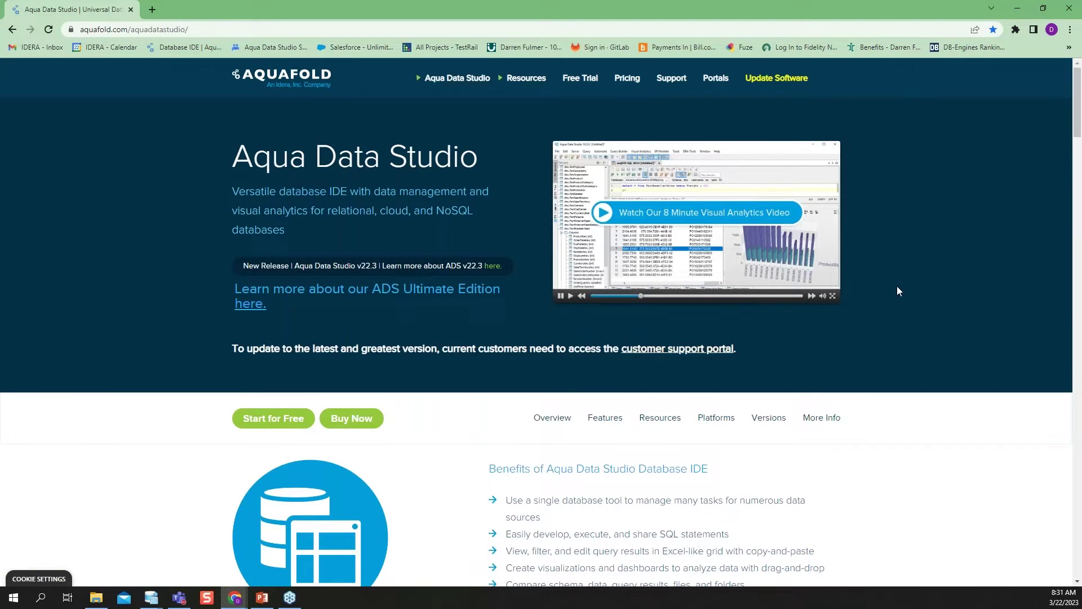
{"action": "scroll", "coordinate": [915, 251], "scroll_direction": "down", "scroll_amount": 1}
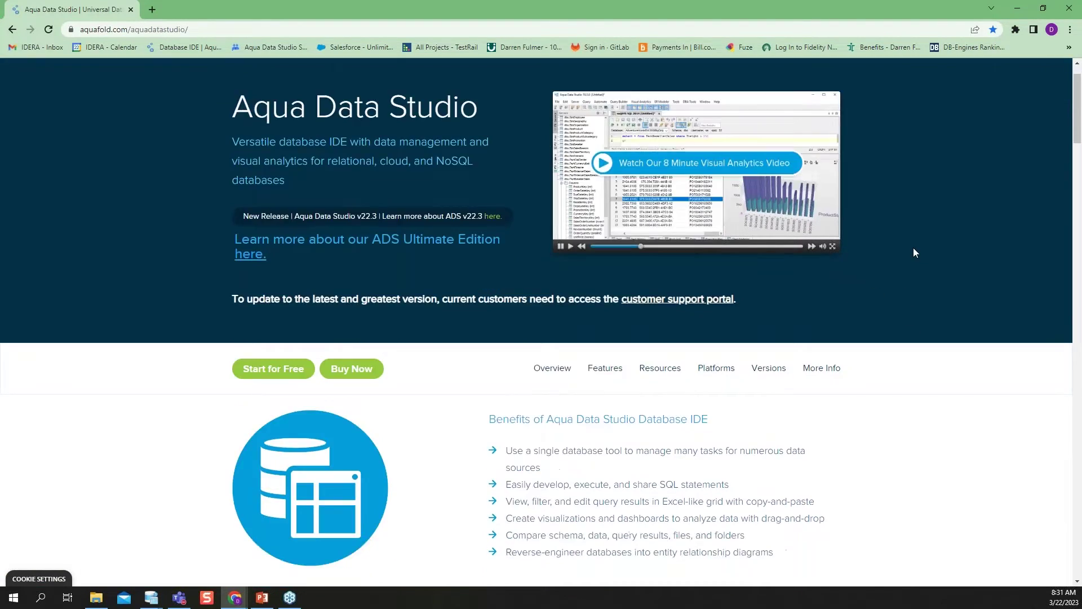
{"action": "scroll", "coordinate": [913, 253], "scroll_direction": "down", "scroll_amount": 1}
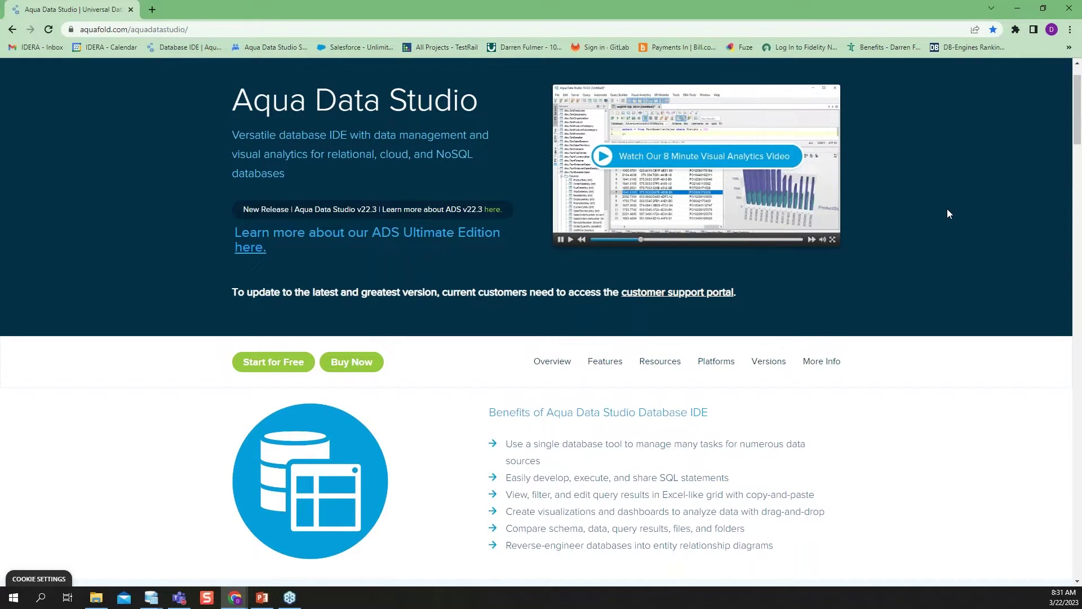
{"action": "scroll", "coordinate": [947, 213], "scroll_direction": "down", "scroll_amount": 8}
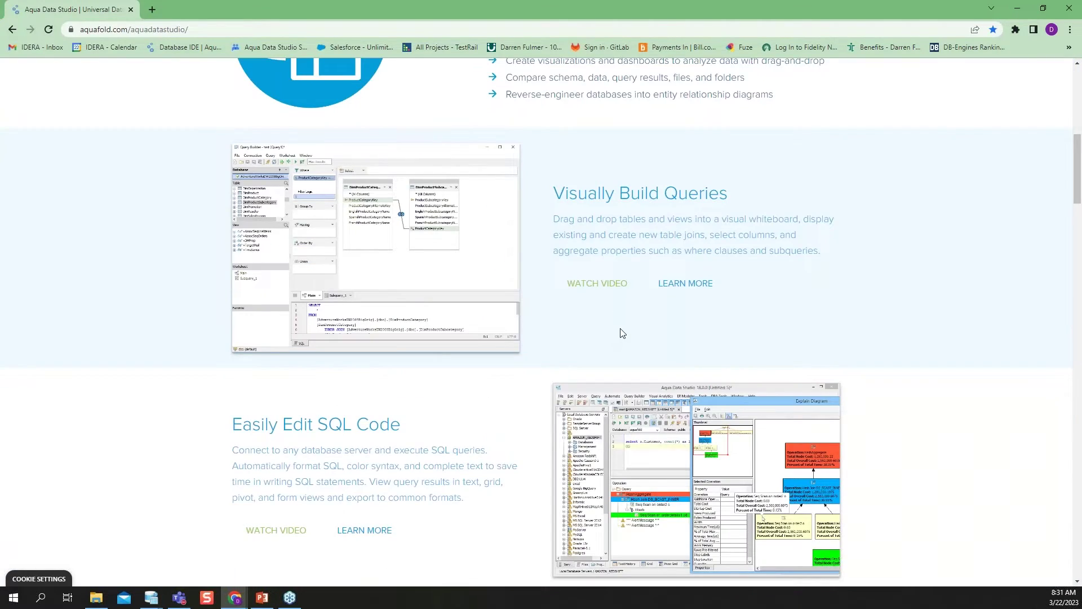
{"action": "scroll", "coordinate": [622, 333], "scroll_direction": "down", "scroll_amount": 4}
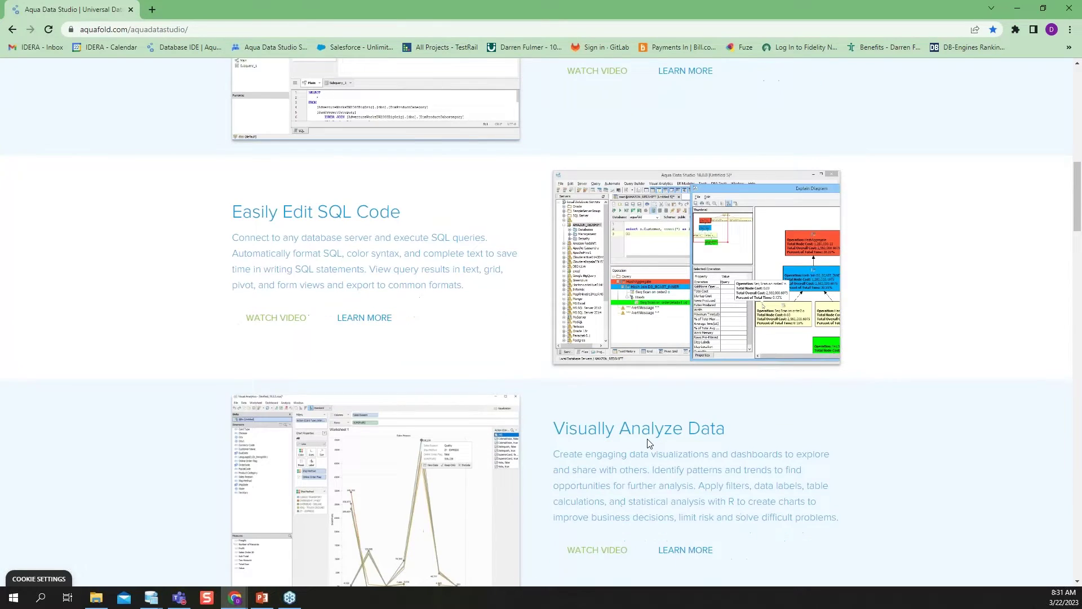
{"action": "scroll", "coordinate": [662, 438], "scroll_direction": "up", "scroll_amount": 1}
{"action": "scroll", "coordinate": [643, 420], "scroll_direction": "down", "scroll_amount": 1}
{"action": "scroll", "coordinate": [622, 400], "scroll_direction": "down", "scroll_amount": 3}
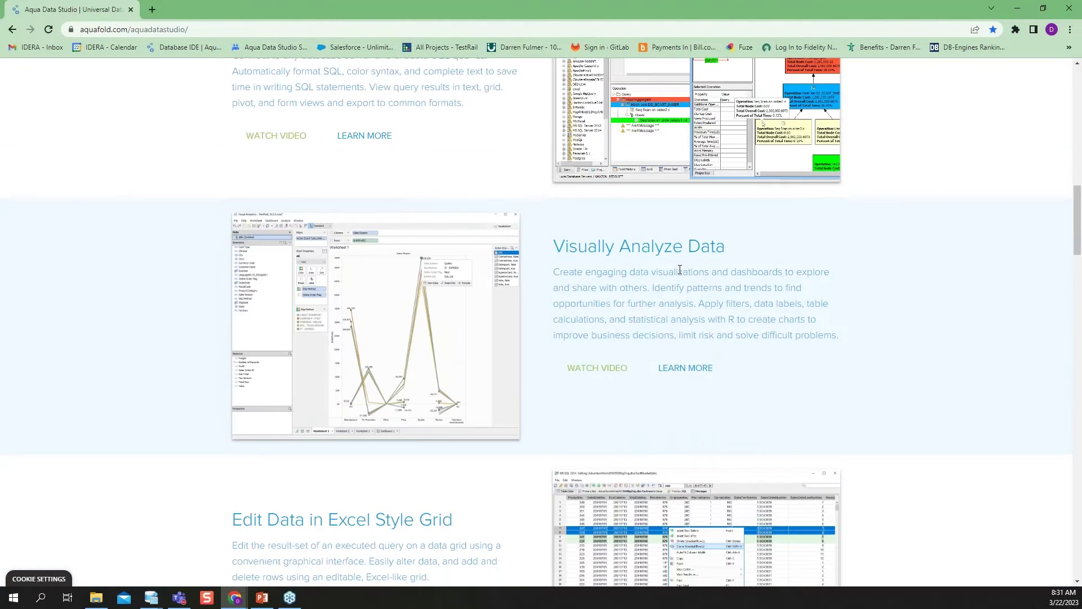
Open the Learn More page for Visual Analytics, review its feature descriptions and minimize the browser
{"action": "left_click", "coordinate": [679, 368]}
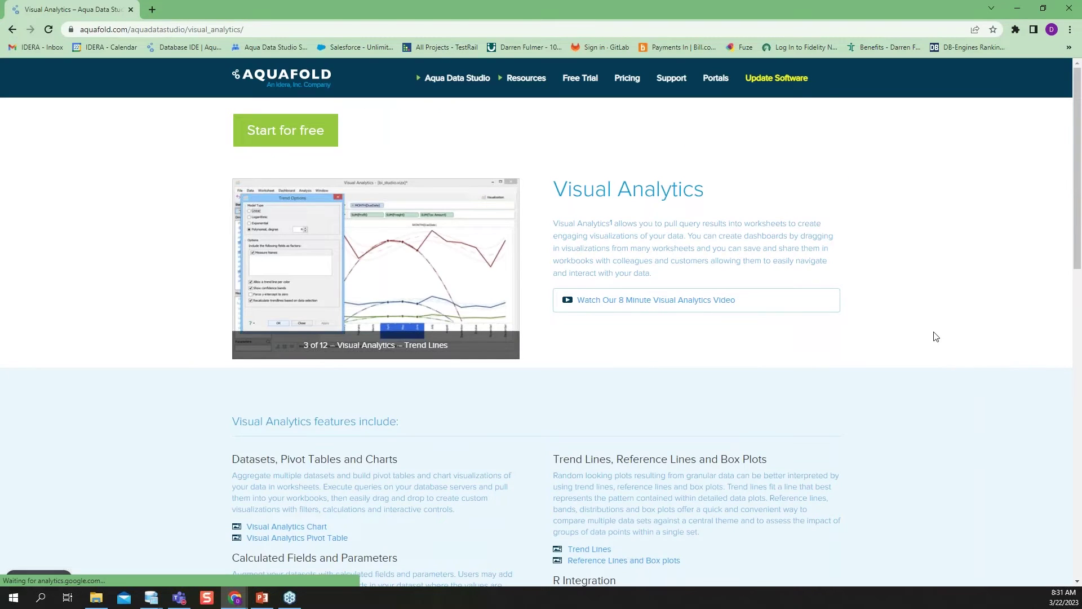
{"action": "scroll", "coordinate": [935, 335], "scroll_direction": "down", "scroll_amount": 1}
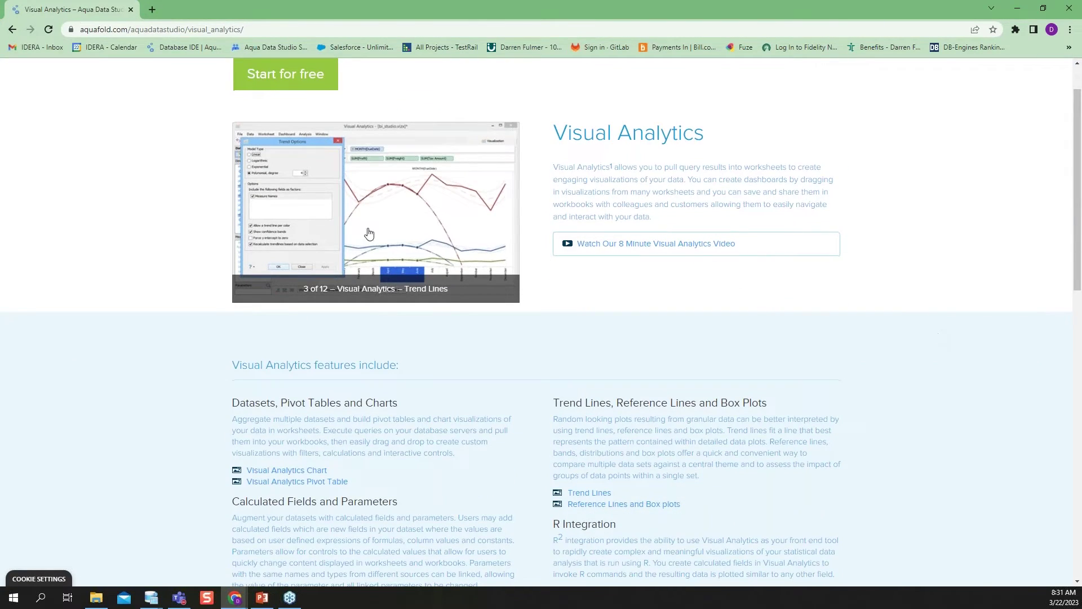
{"action": "scroll", "coordinate": [669, 388], "scroll_direction": "down", "scroll_amount": 4}
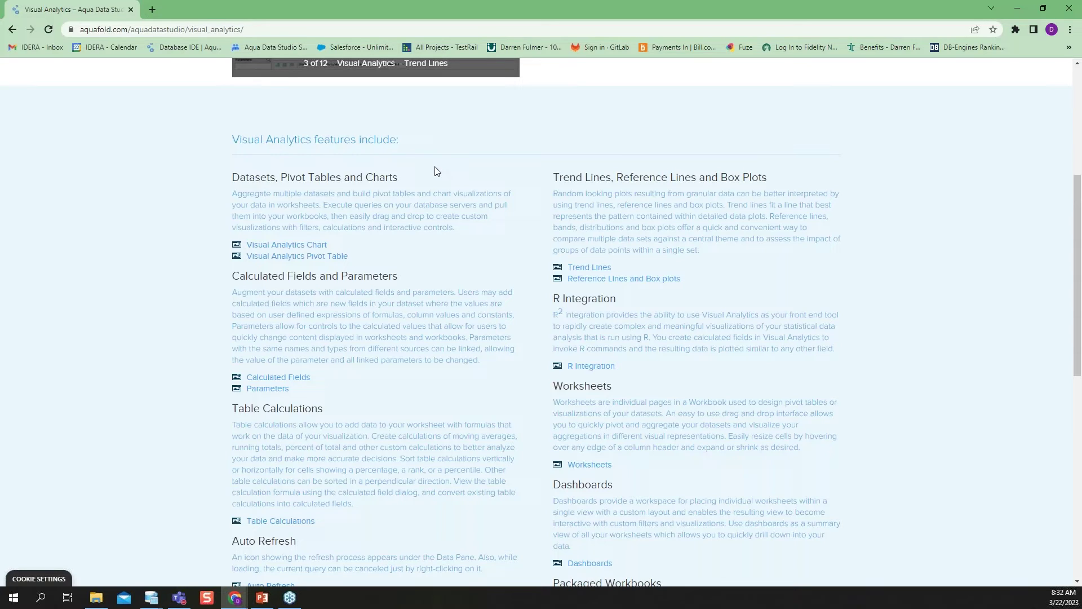
{"action": "left_click", "coordinate": [1019, 9]}
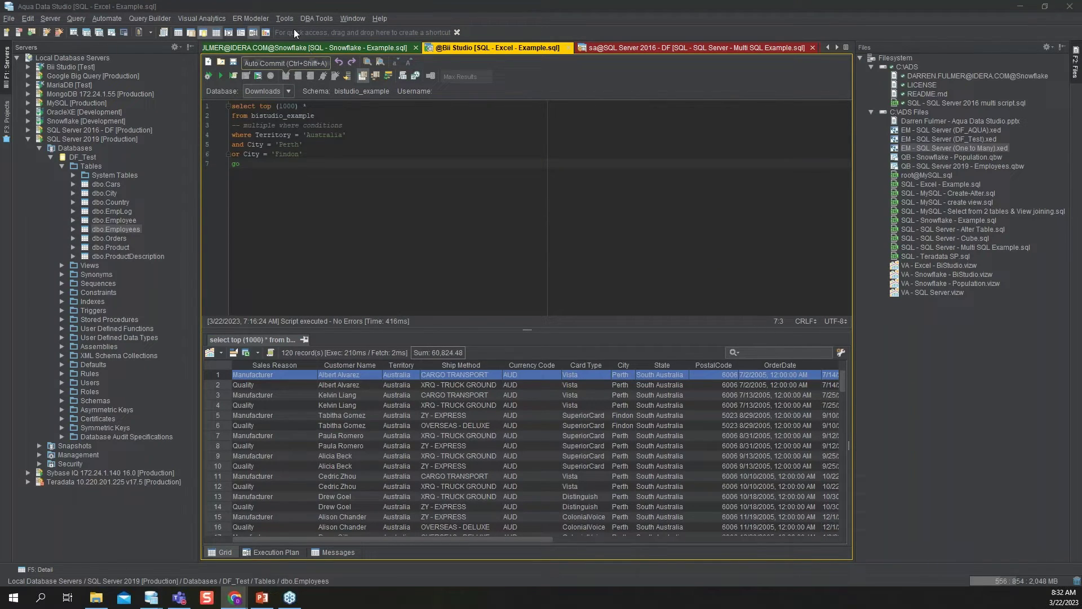
Open the SQL Log from Aqua Data Studio's help resources and minimize its window to return to the query editor
{"action": "left_click", "coordinate": [380, 19]}
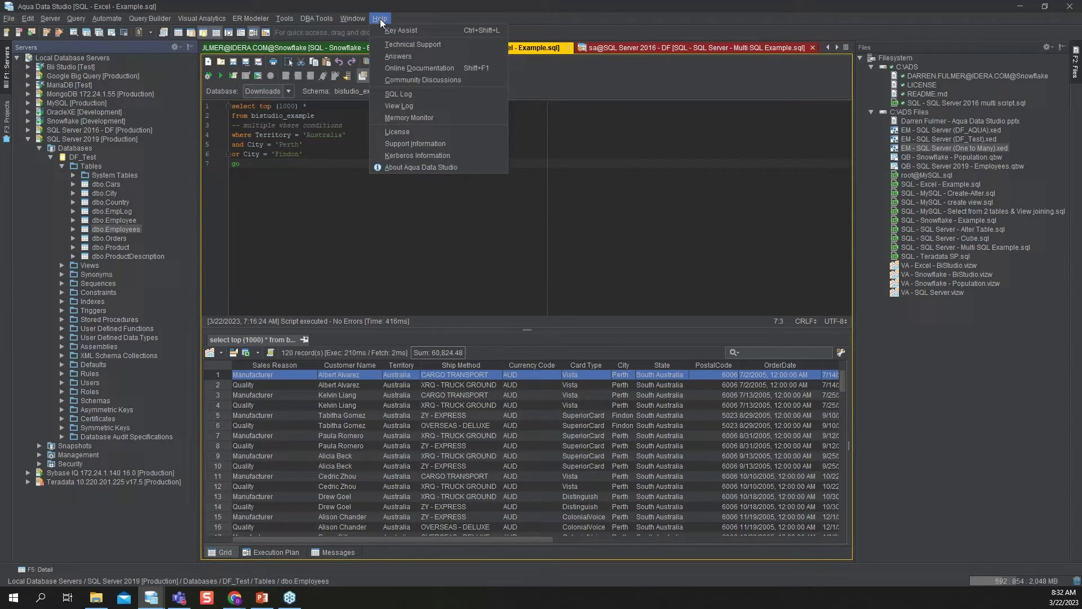
{"action": "left_click", "coordinate": [427, 90]}
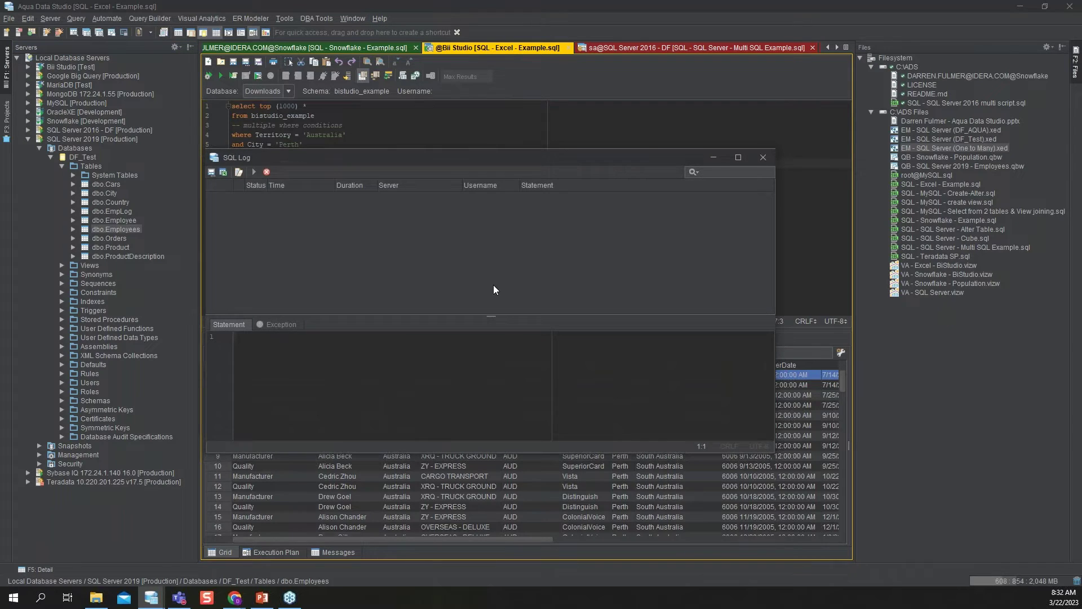
{"action": "left_click", "coordinate": [711, 151]}
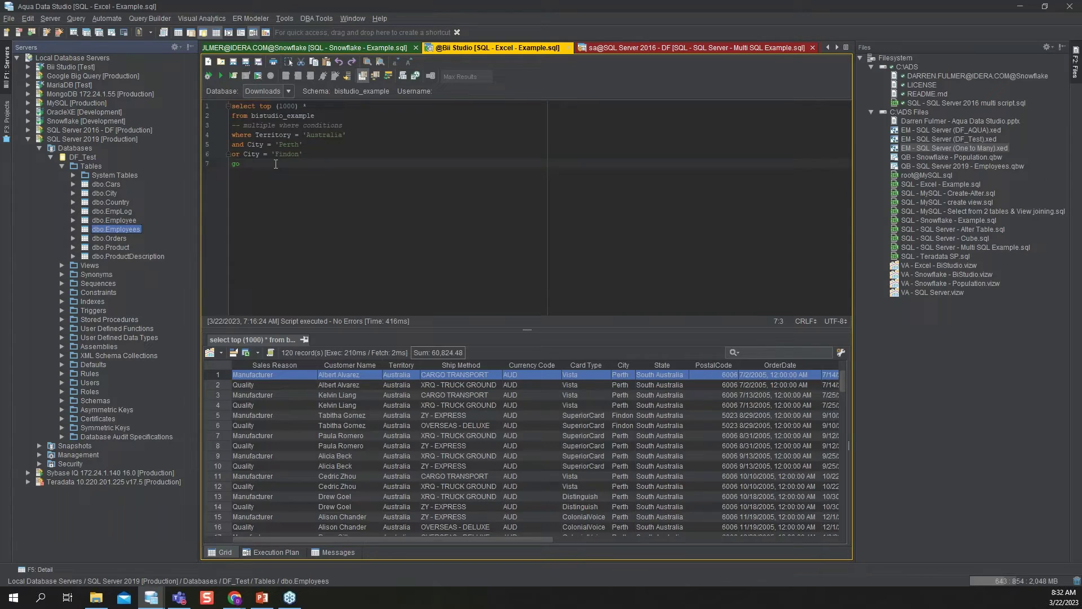
Run the bistudio_example query again and restore the SQL Log window to examine the logged statements
{"action": "left_click", "coordinate": [219, 76]}
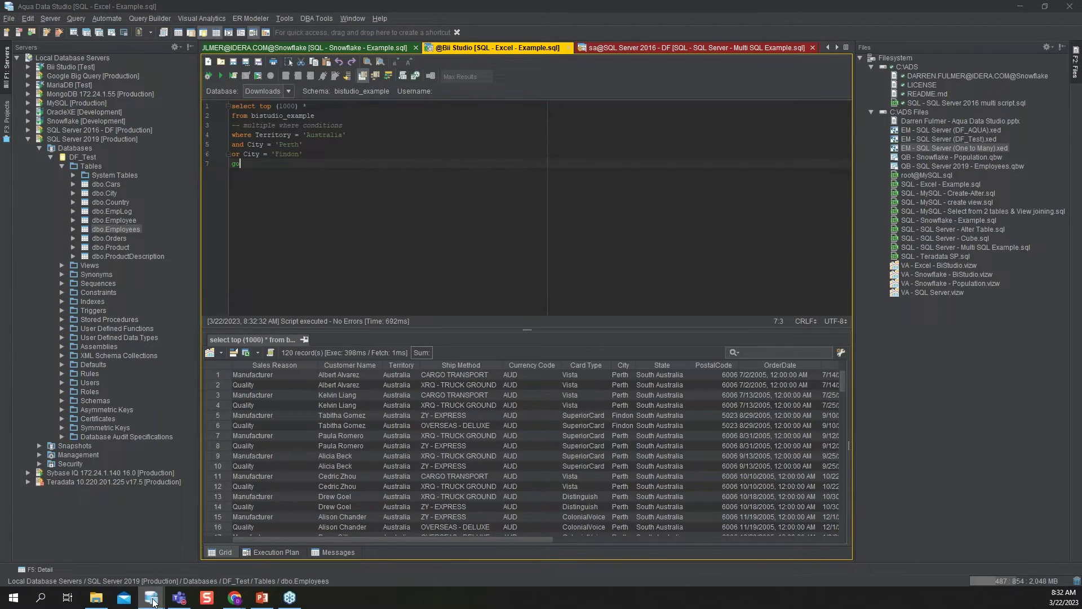
{"action": "mouse_move", "coordinate": [152, 601]}
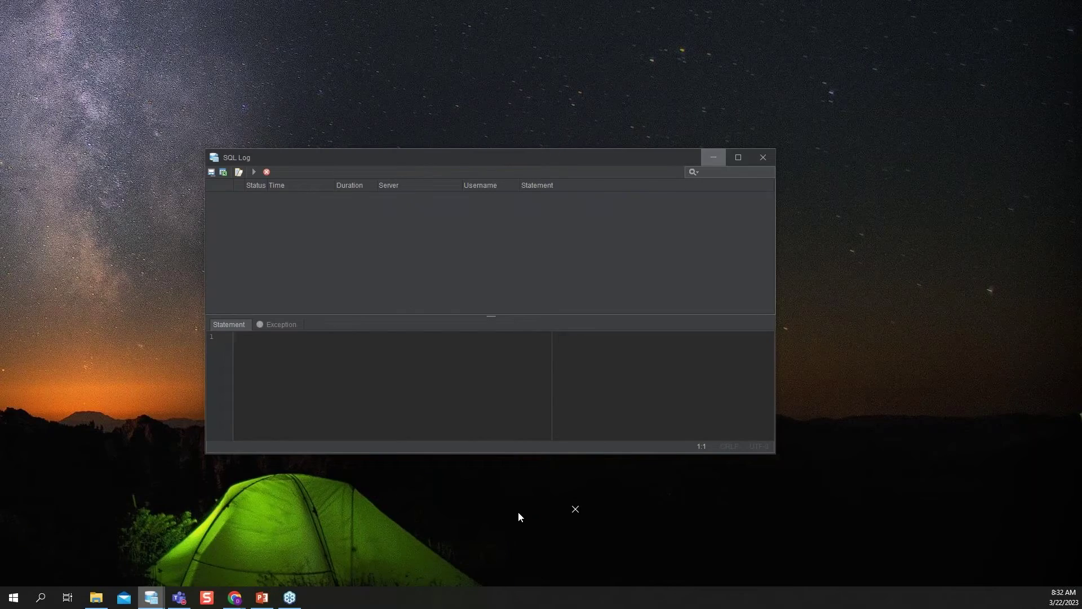
{"action": "left_click", "coordinate": [519, 516]}
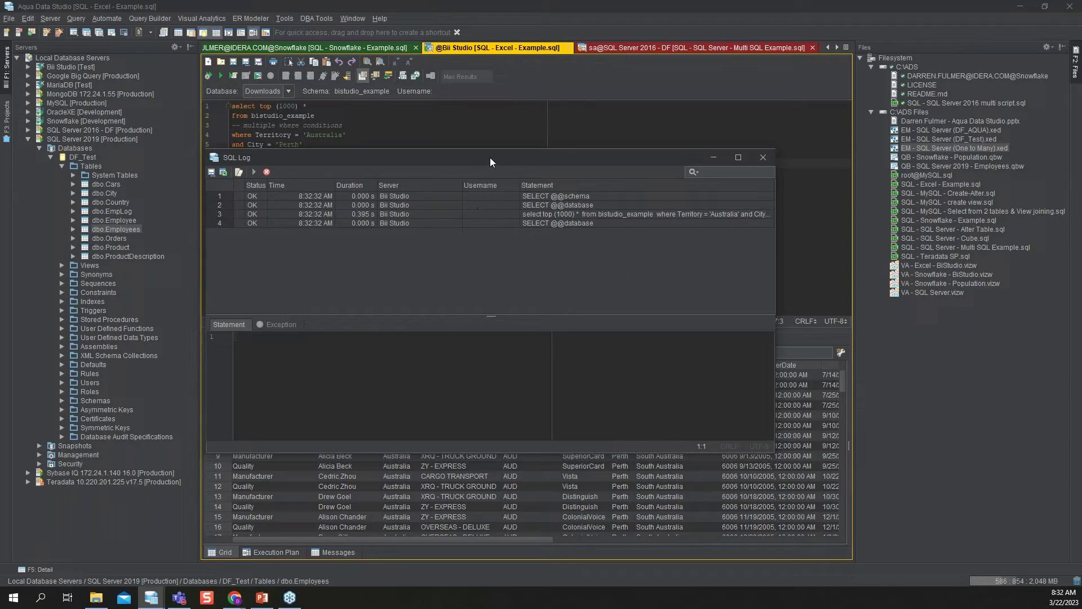
Execute only Query 1 on OW_CUSTOMERS in the SQL Server Multi SQL Example script
{"action": "left_click", "coordinate": [644, 48]}
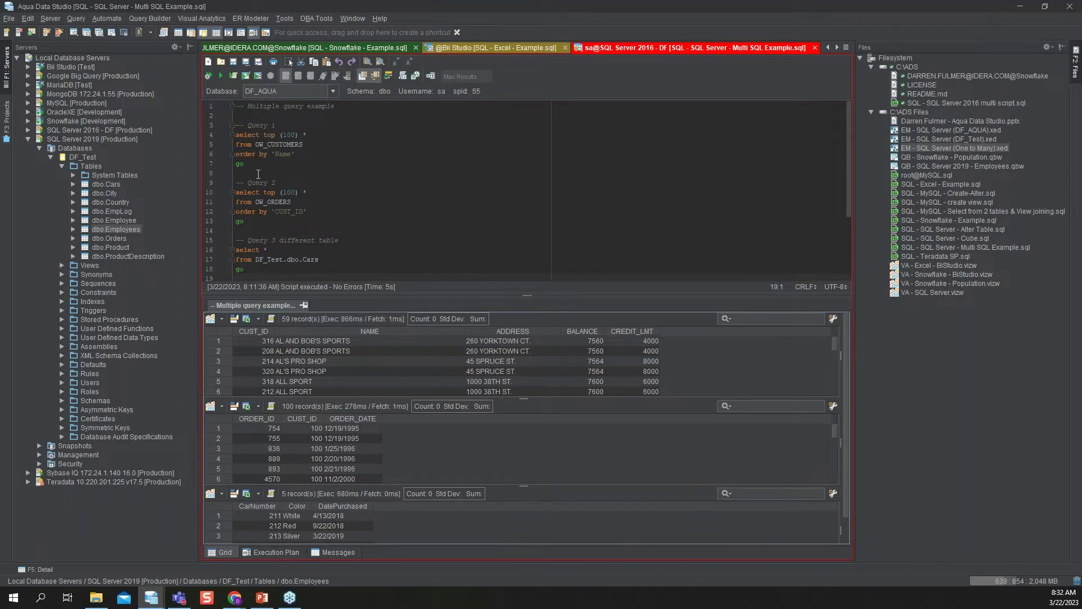
{"action": "left_click_drag", "start_coordinate": [256, 164], "coordinate": [231, 129]}
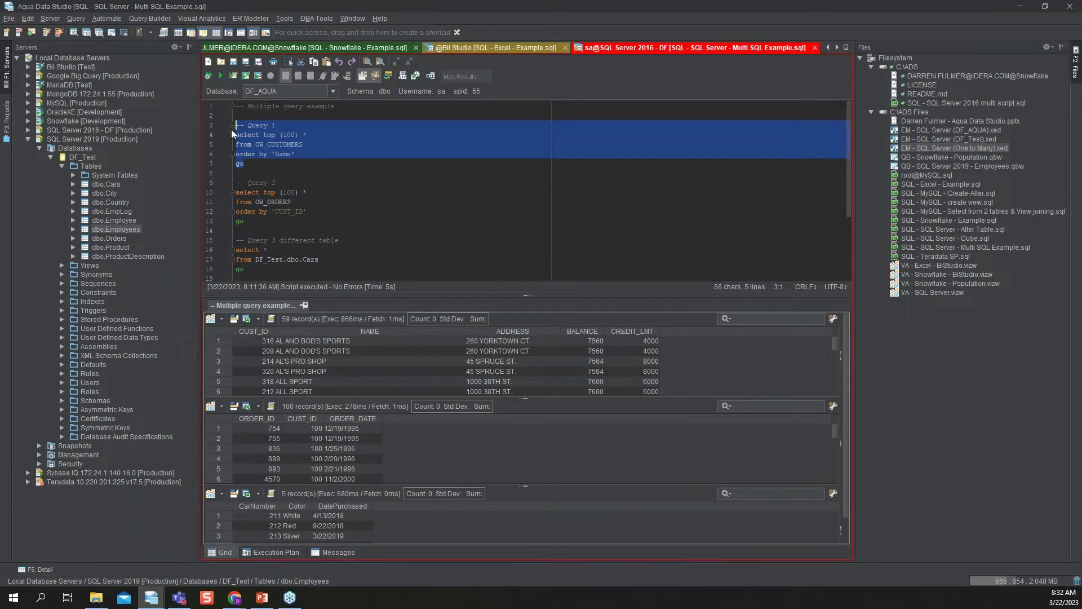
{"action": "left_click", "coordinate": [233, 75]}
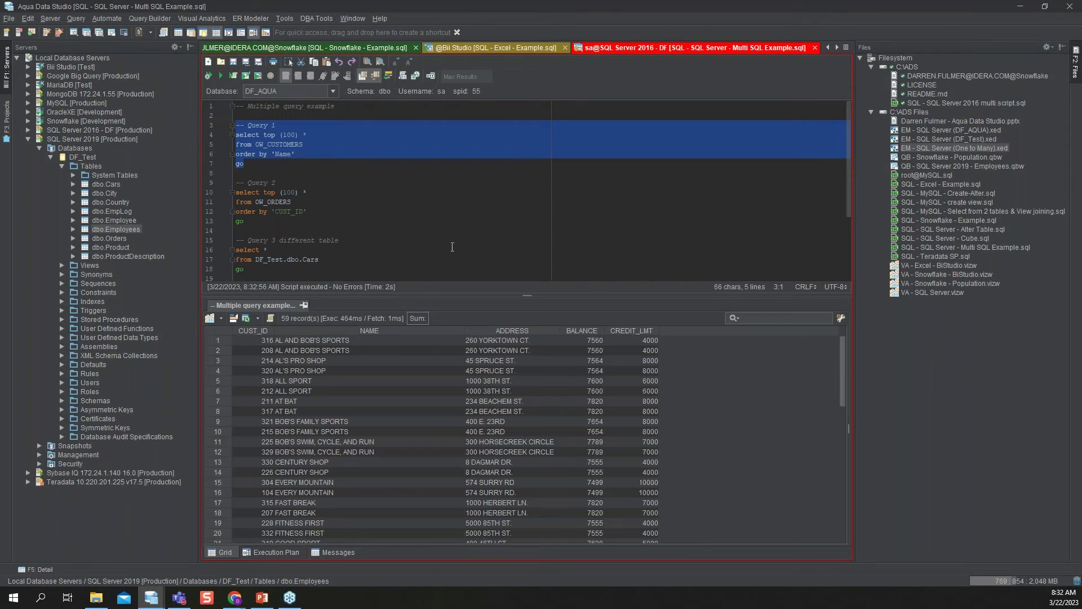
Restore the SQL Log window, examine the statements logged for the SQL Server 2016 query and minimize the log
{"action": "mouse_move", "coordinate": [162, 602]}
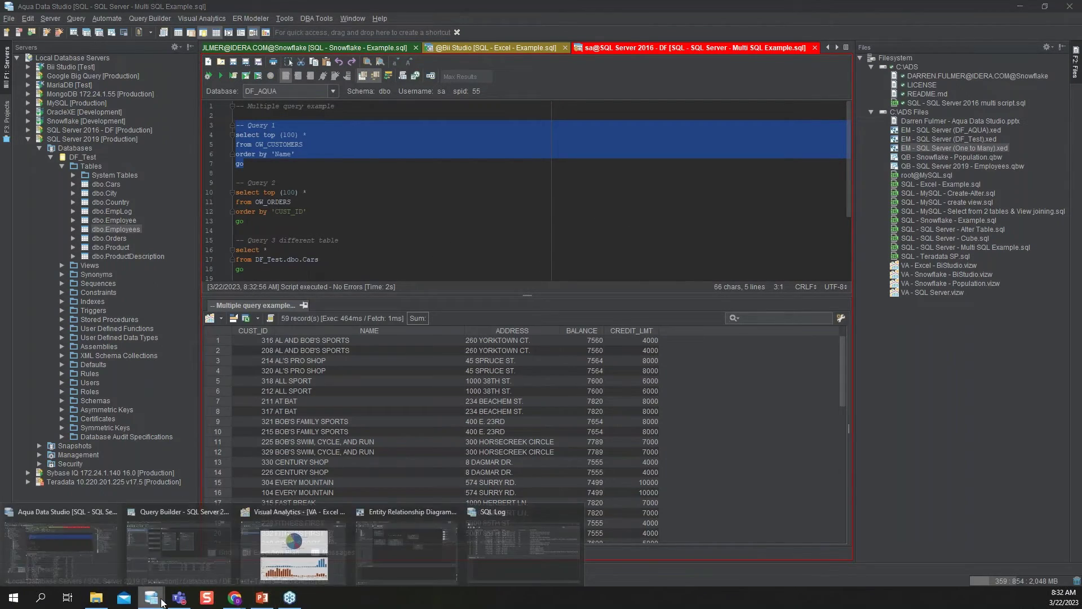
{"action": "left_click", "coordinate": [529, 508]}
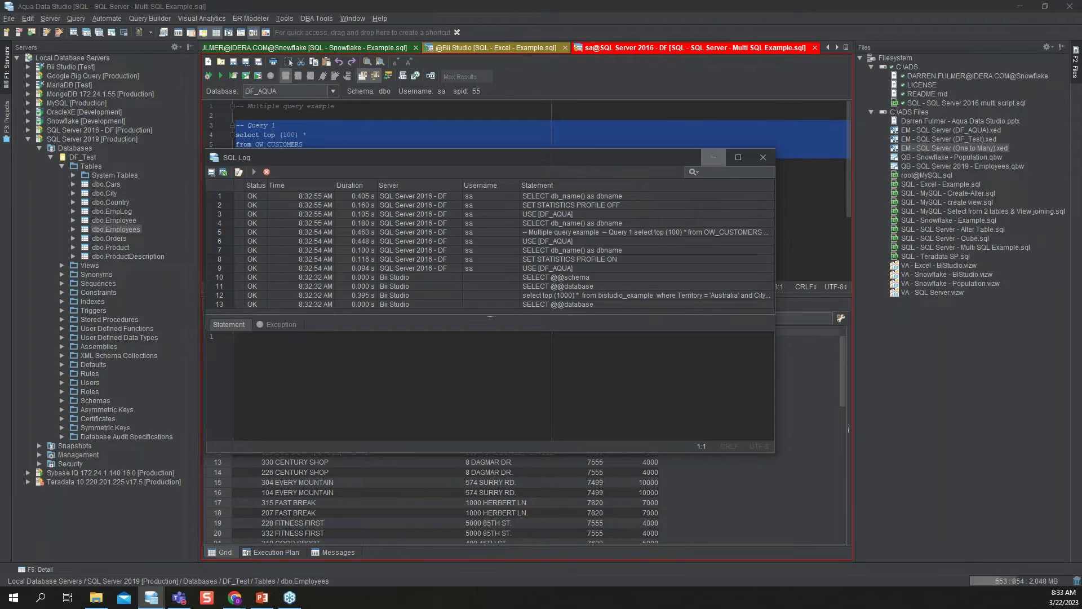
{"action": "left_click", "coordinate": [713, 158]}
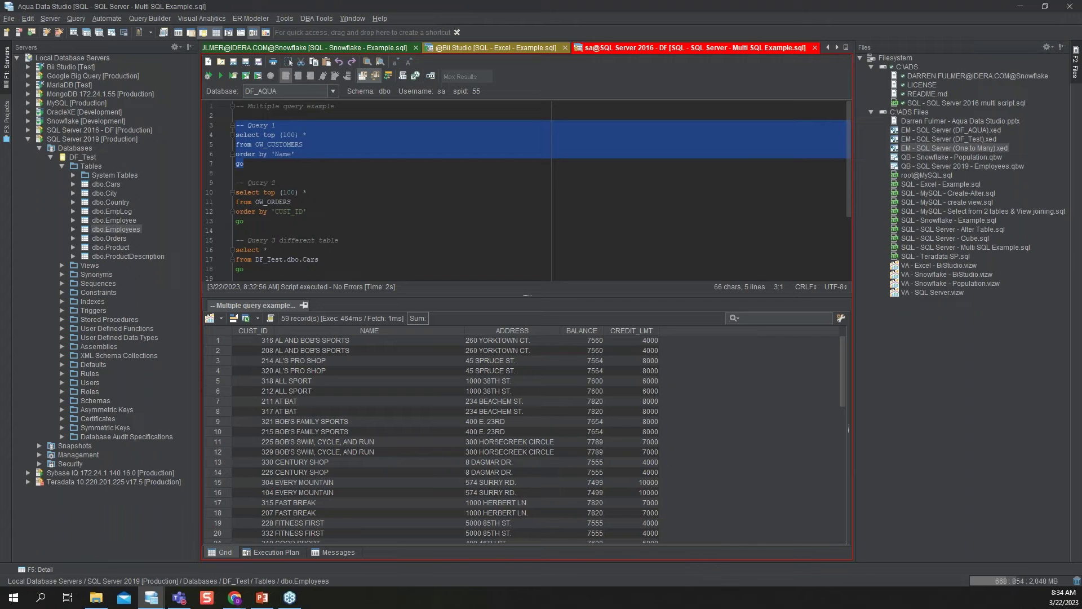
Review the version control options for the Filesystem root, including Subversion, CVS, Perforce and the Git repository commands
{"action": "key", "text": "alt+Tab"}
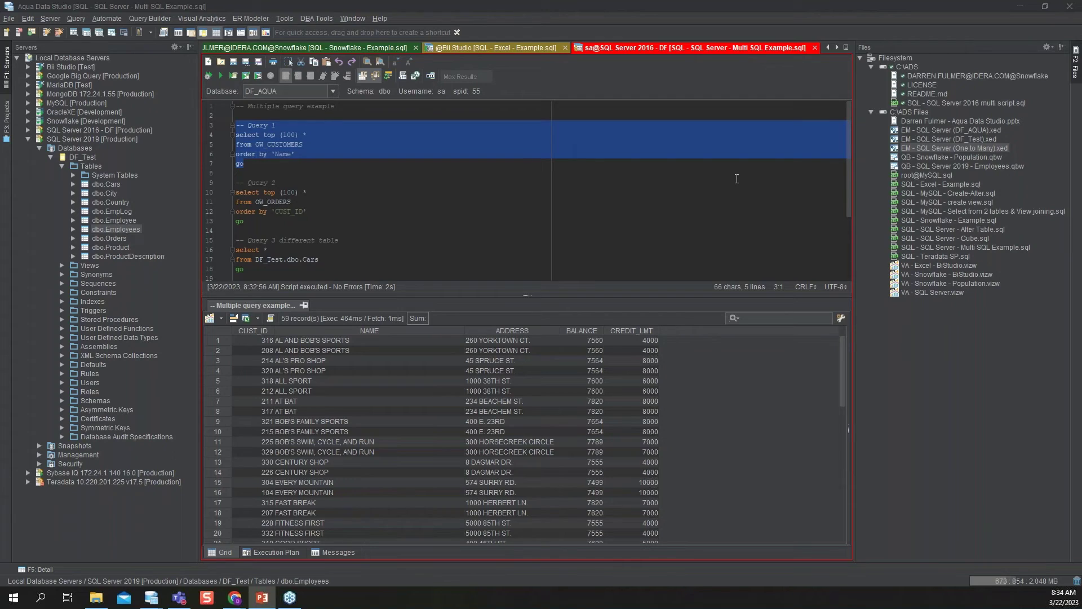
{"action": "right_click", "coordinate": [899, 57]}
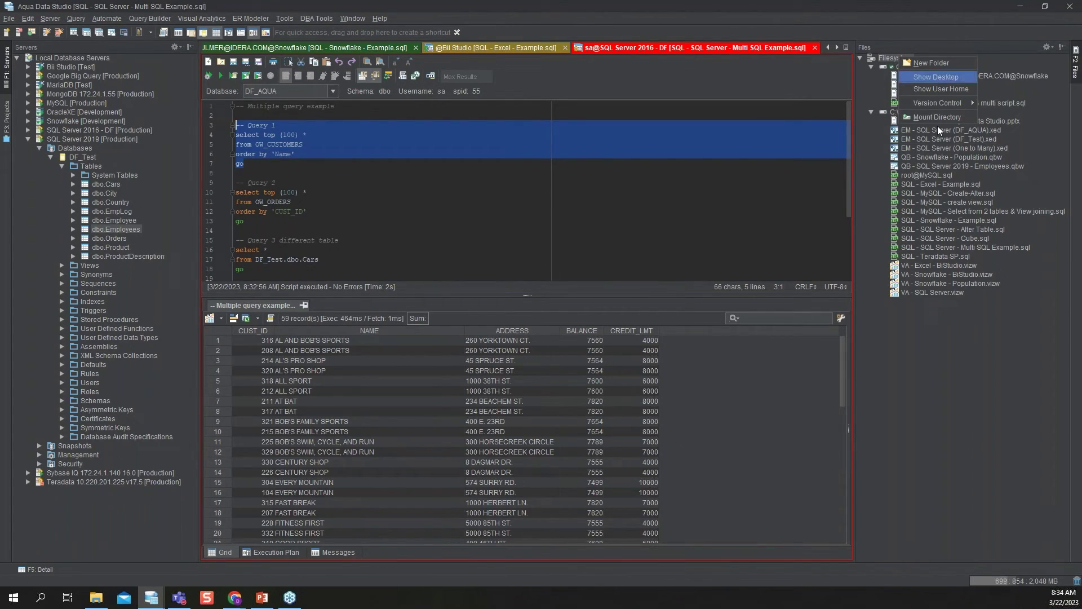
{"action": "mouse_move", "coordinate": [945, 104]}
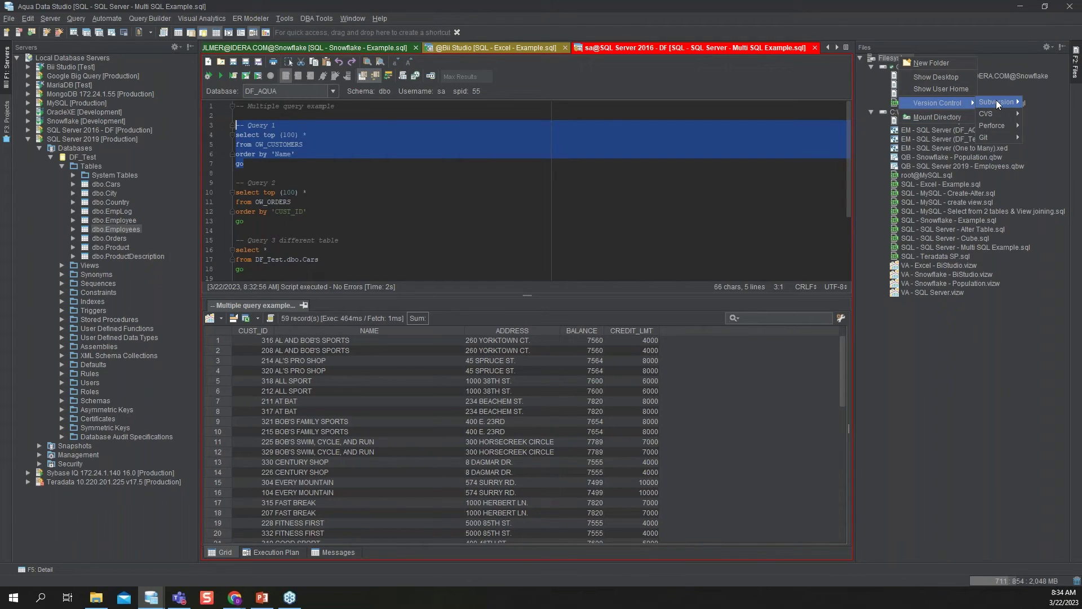
{"action": "mouse_move", "coordinate": [999, 124]}
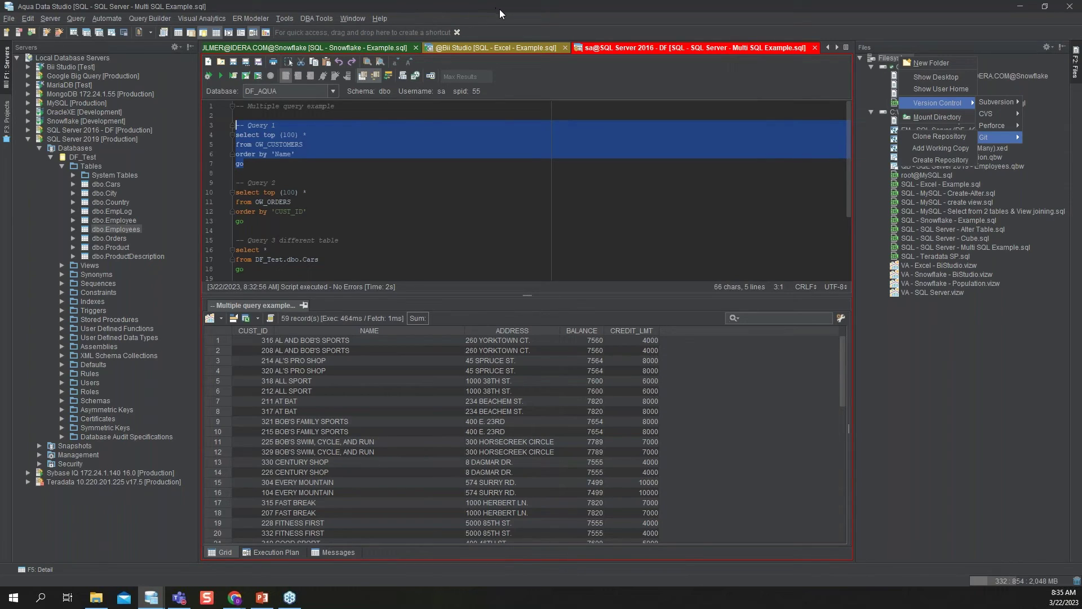
Review the Look and Feel choices in the general Appearance options and close the Options dialog without changes
{"action": "left_click", "coordinate": [14, 23]}
{"action": "left_click", "coordinate": [9, 19]}
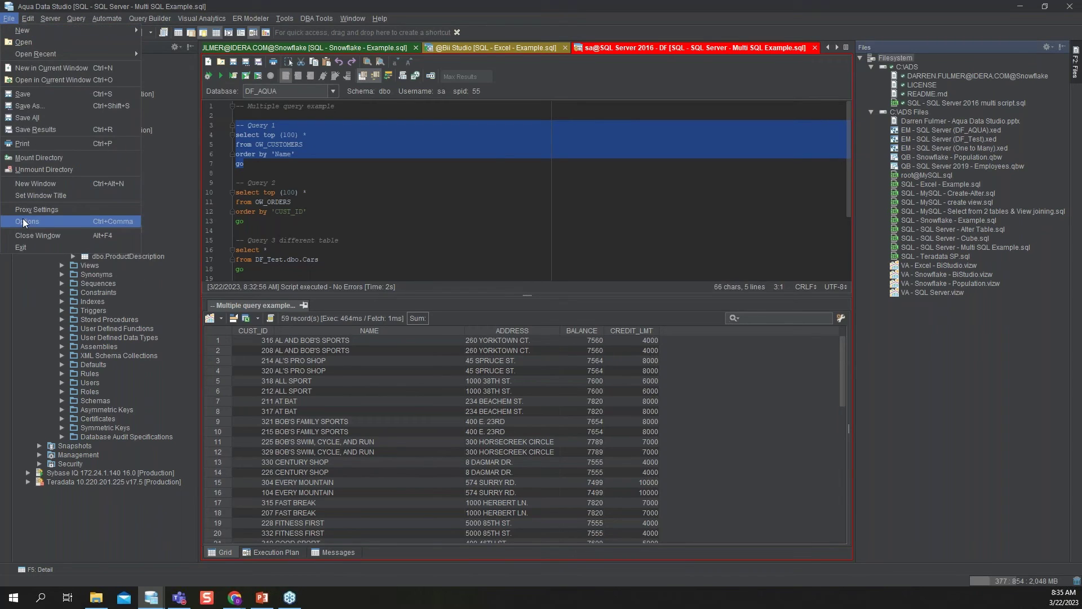
{"action": "left_click", "coordinate": [23, 221]}
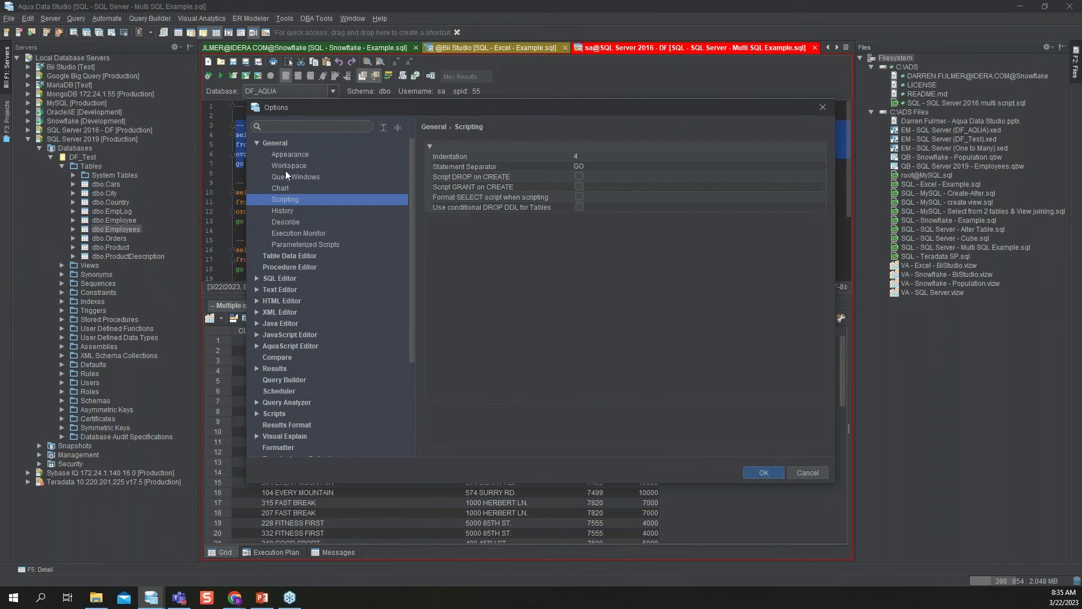
{"action": "left_click", "coordinate": [279, 153]}
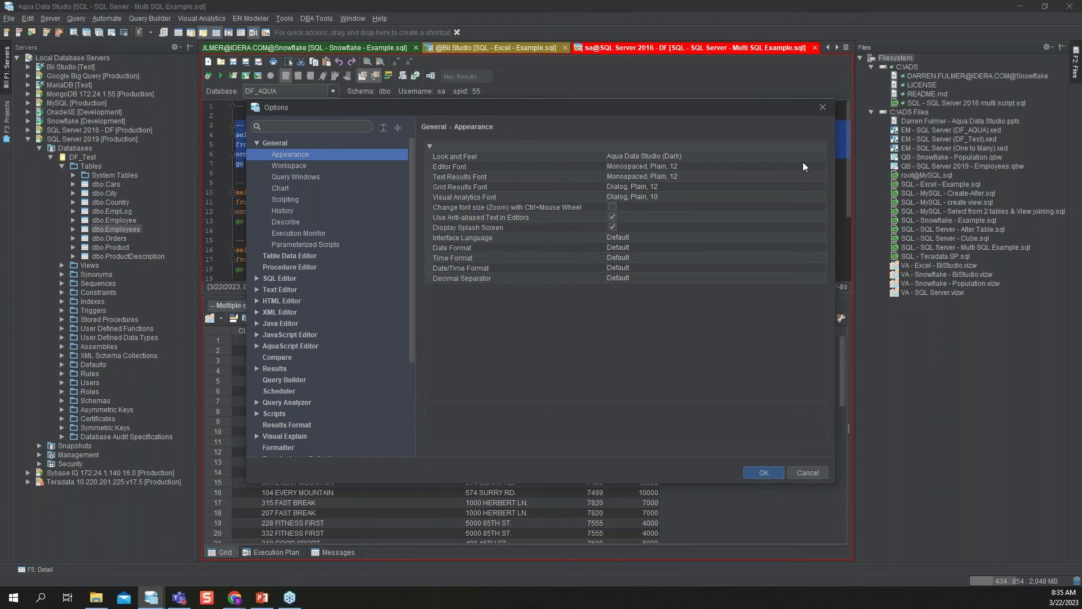
{"action": "left_click", "coordinate": [819, 158]}
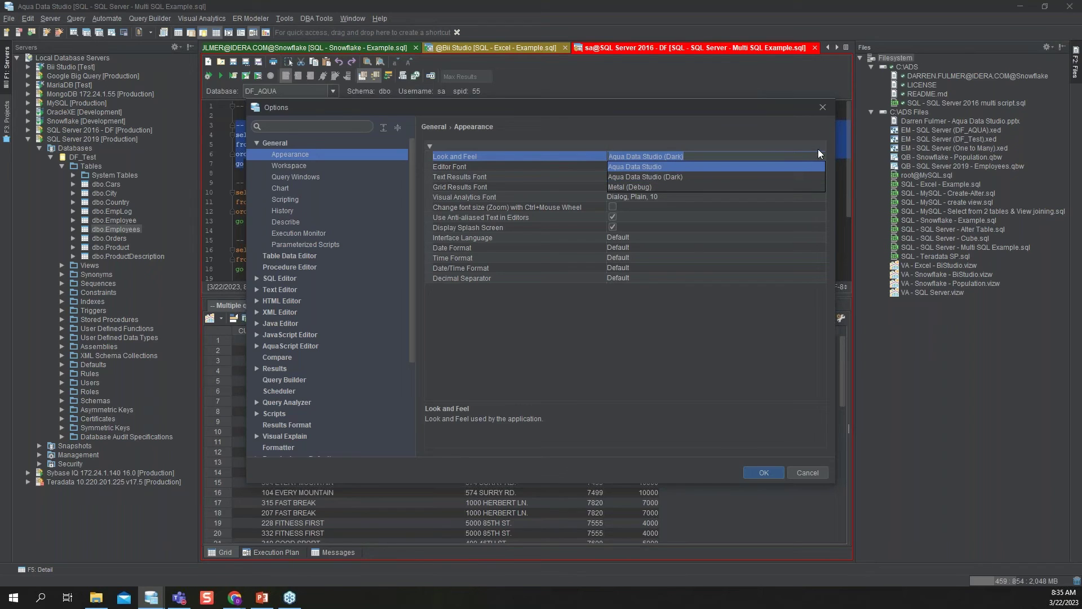
{"action": "key", "text": "Escape"}
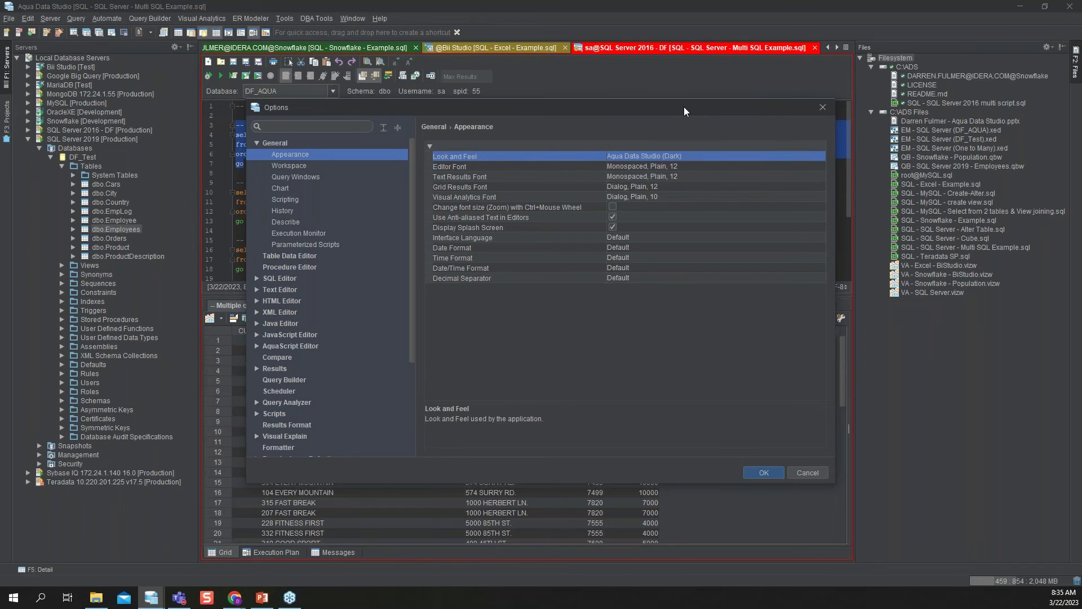
{"action": "left_click", "coordinate": [799, 472]}
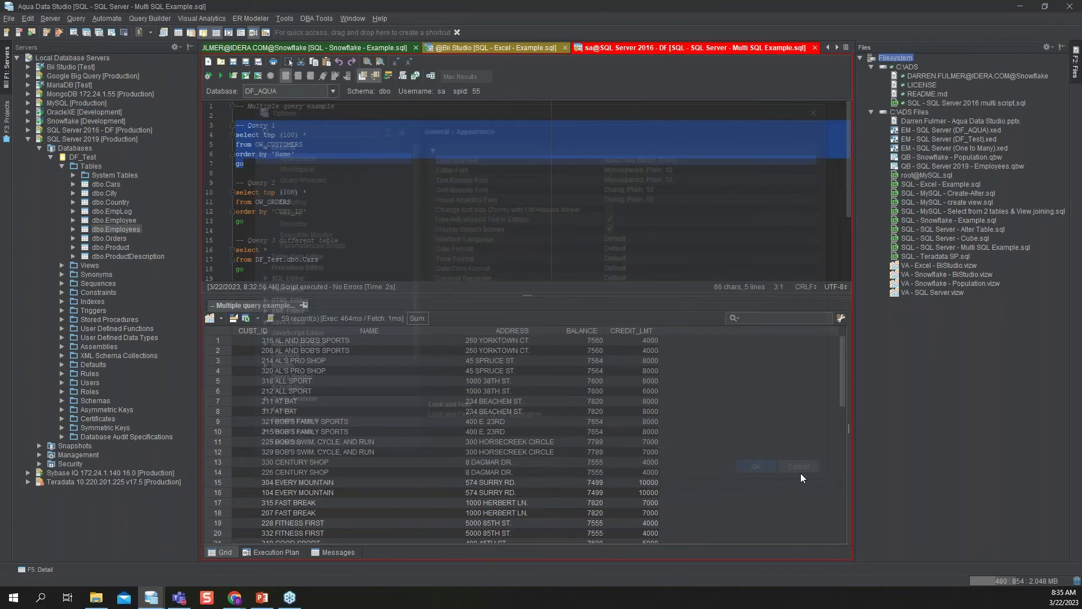